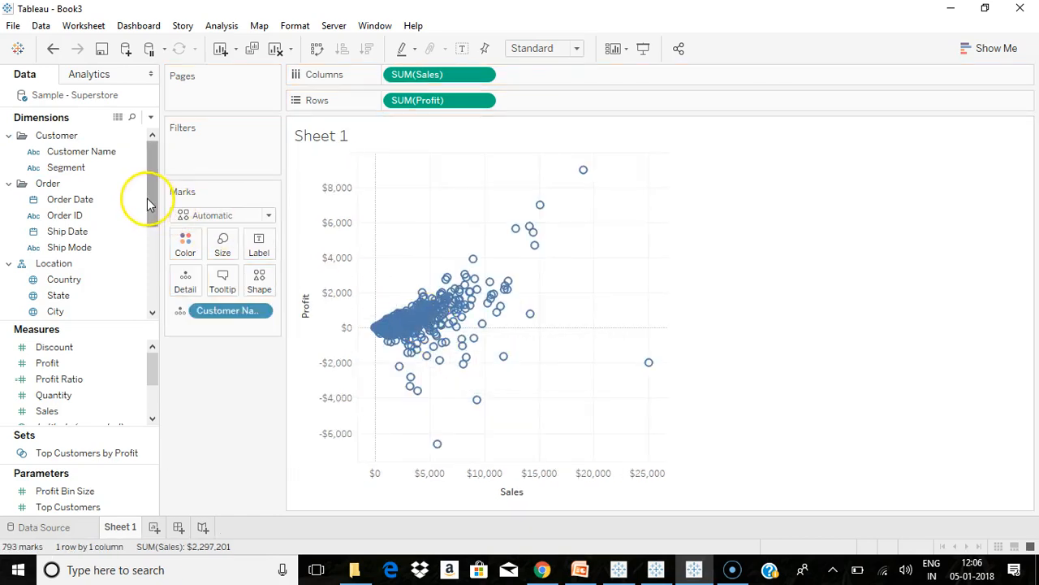
- Color the scatter plot marks by Profit Ratio using the Red-Black Diverging palette
{"action": "left_click_drag", "start_coordinate": [83, 378], "coordinate": [186, 245]}
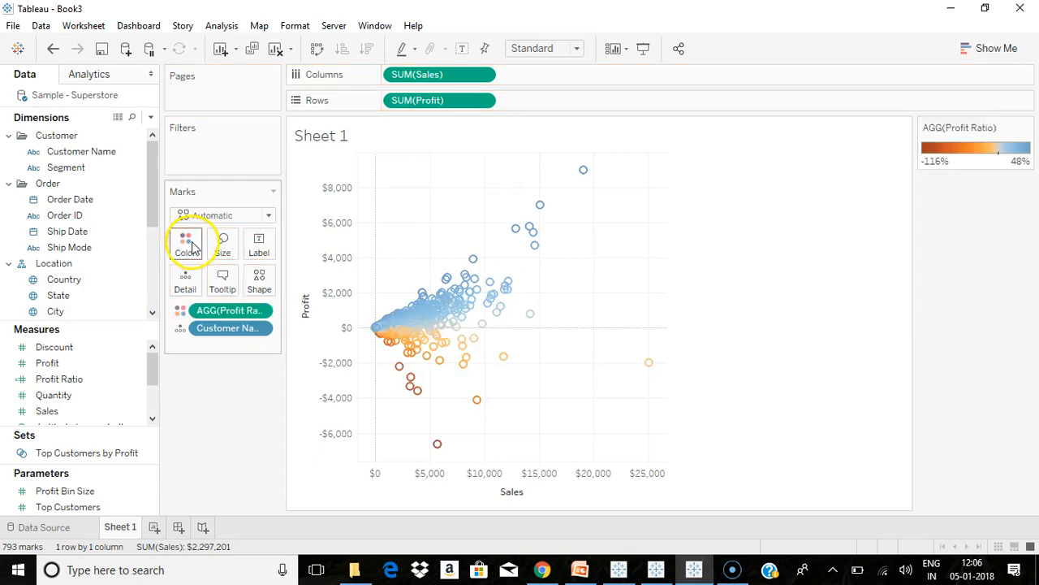
{"action": "left_click", "coordinate": [189, 245]}
{"action": "left_click", "coordinate": [258, 293]}
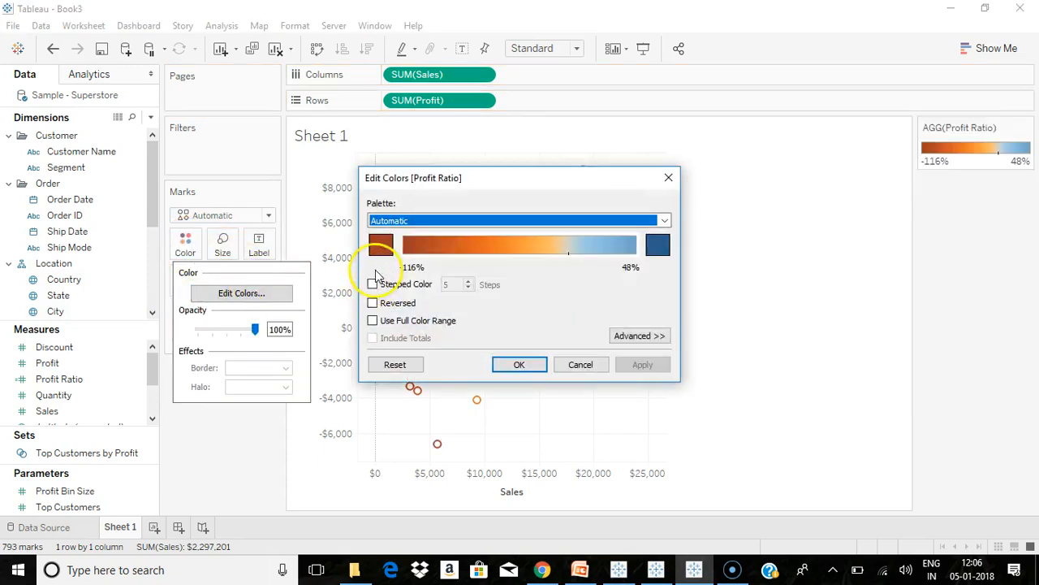
{"action": "left_click", "coordinate": [412, 228]}
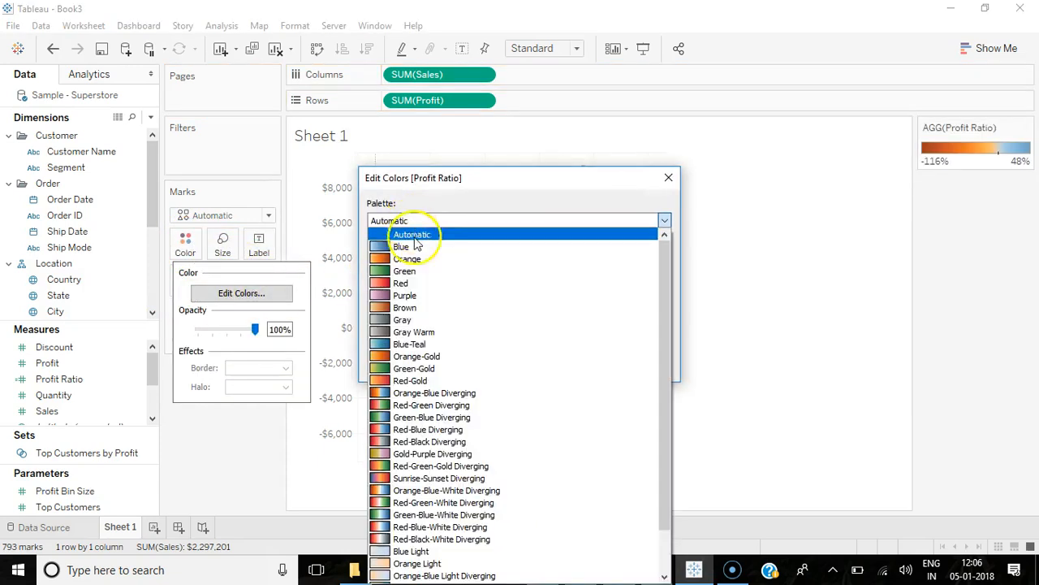
{"action": "left_click", "coordinate": [428, 441]}
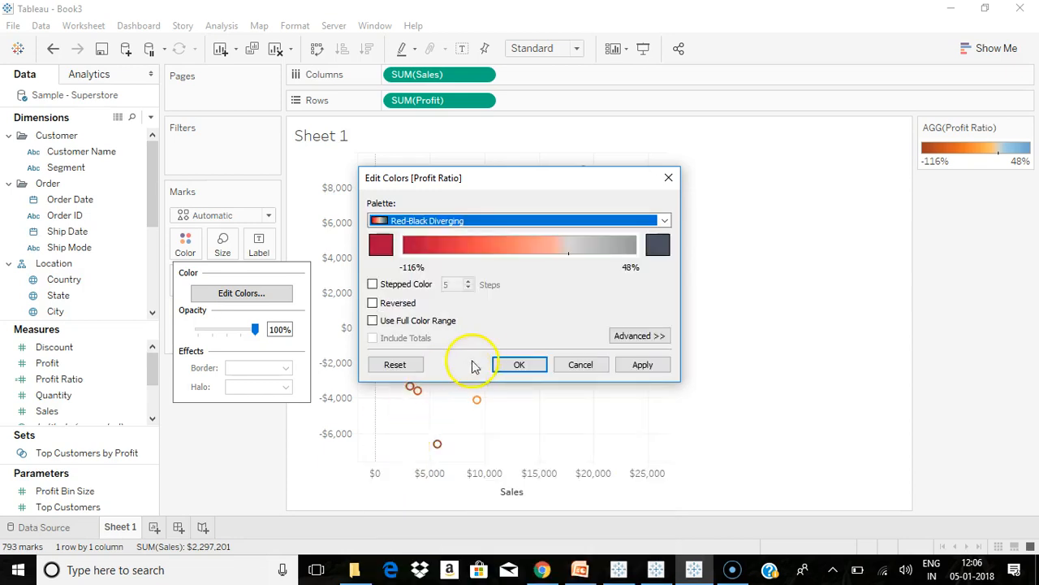
{"action": "left_click", "coordinate": [519, 366]}
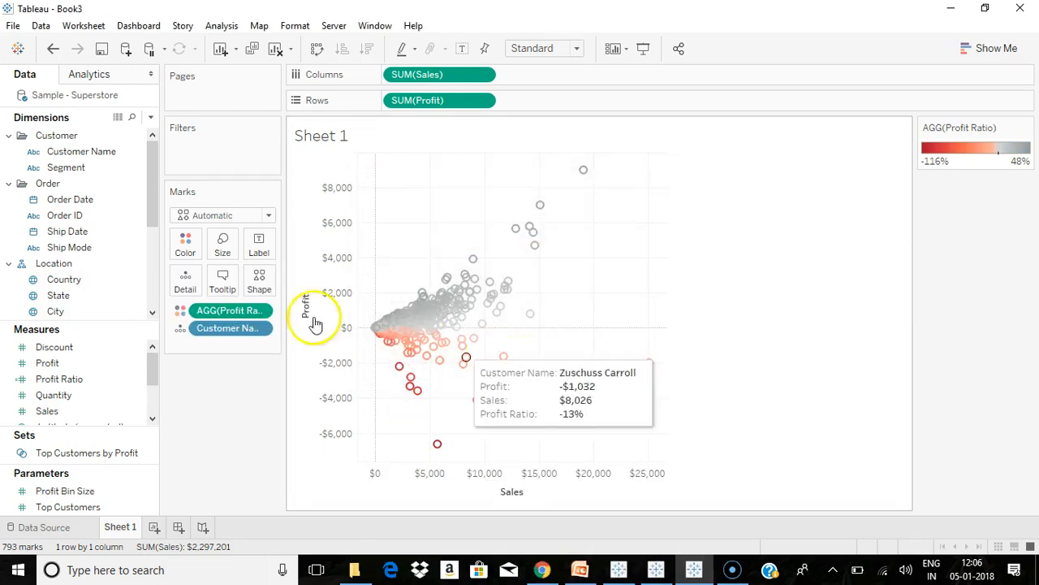
- Change the scatter plot's mark shape to filled circles
{"action": "left_click", "coordinate": [259, 278]}
{"action": "left_click", "coordinate": [255, 341]}
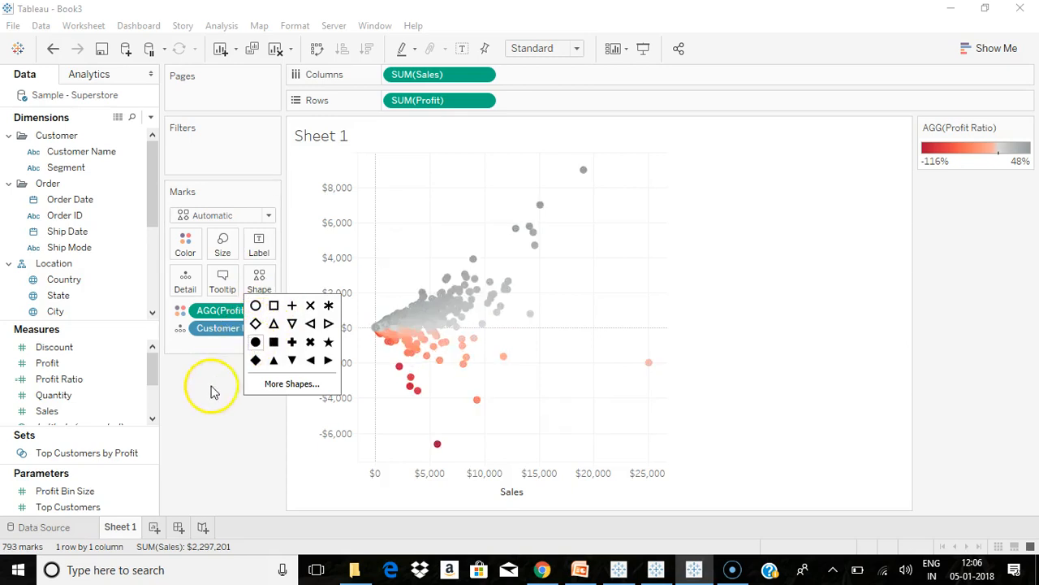
{"action": "left_click", "coordinate": [209, 398]}
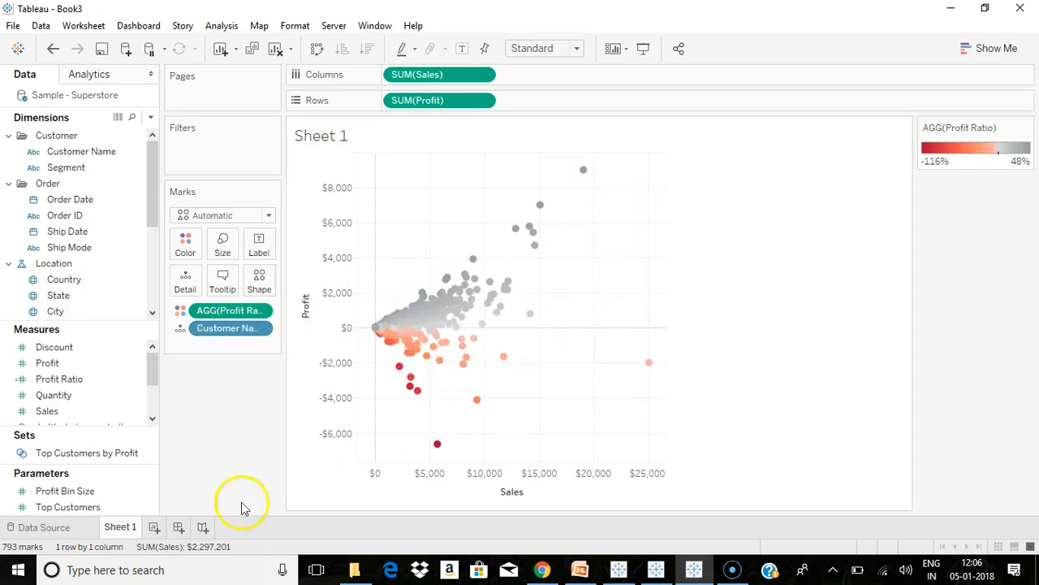
- Rename Sheet 1 as "Customer Profit Ratio Overview"
{"action": "right_click", "coordinate": [132, 529]}
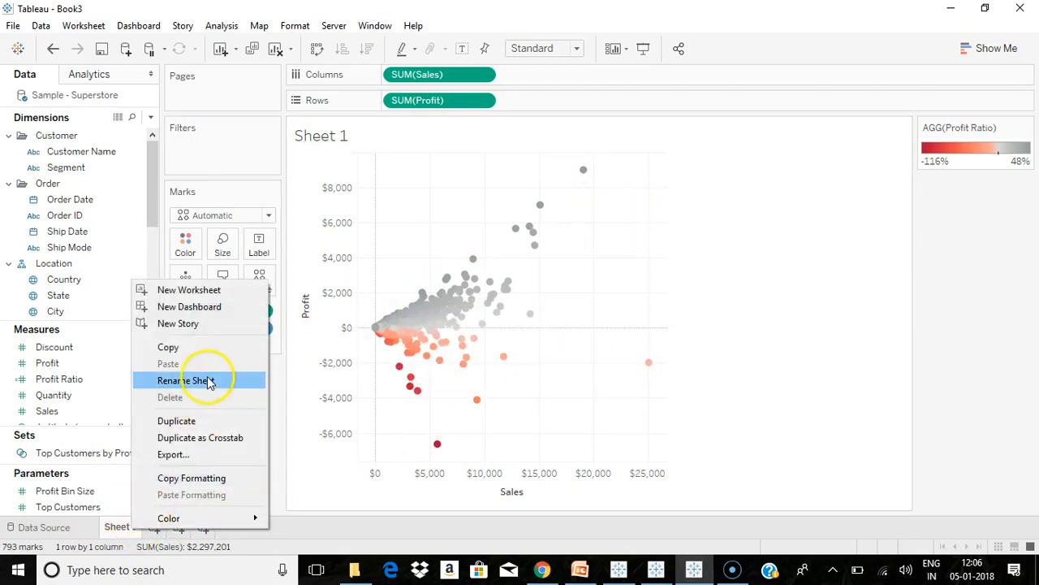
{"action": "left_click", "coordinate": [204, 381]}
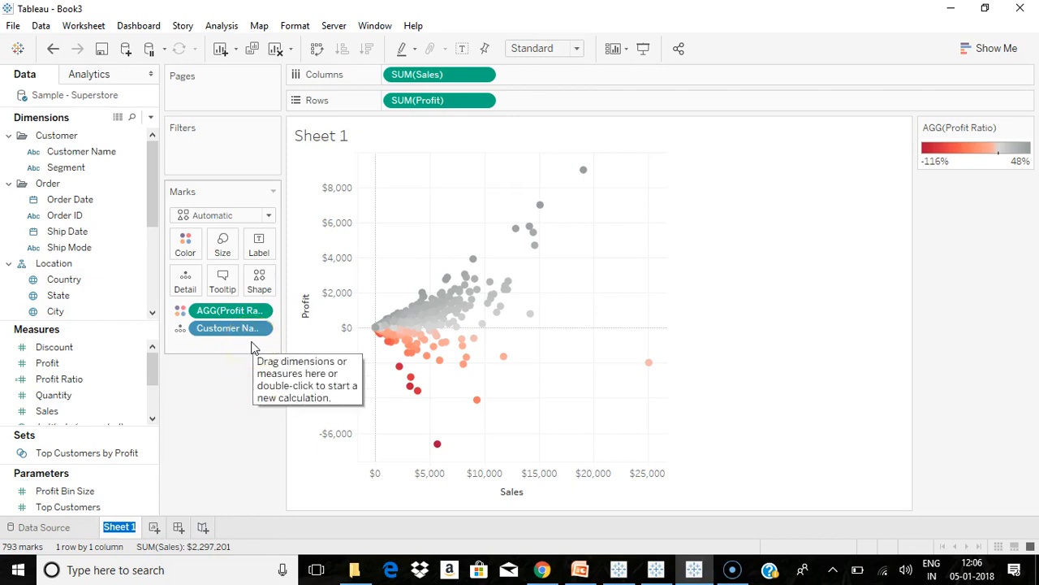
{"action": "type", "text": "Customer Profit Ratio Overview"}
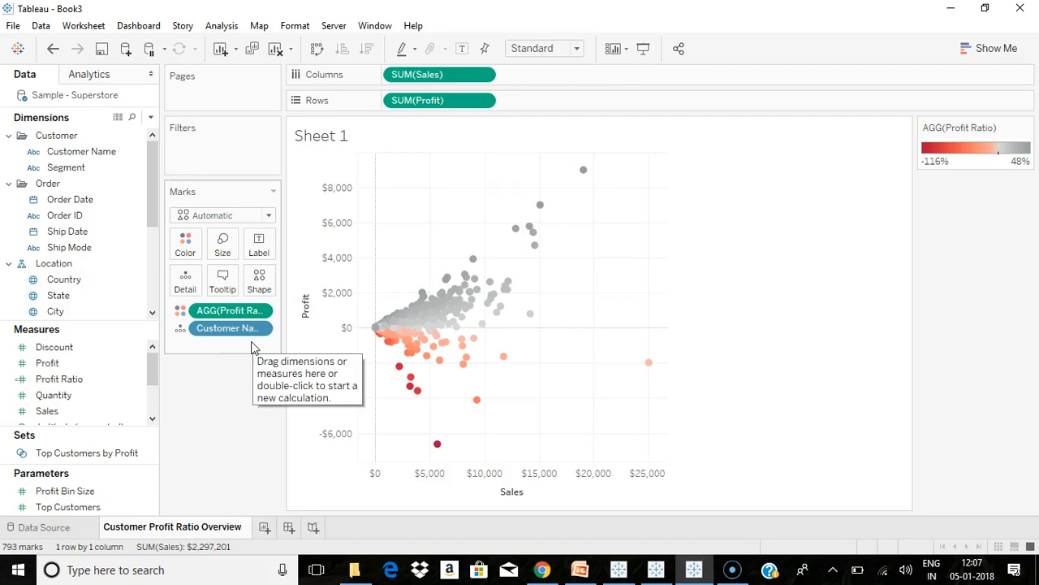
{"action": "left_click", "coordinate": [222, 438]}
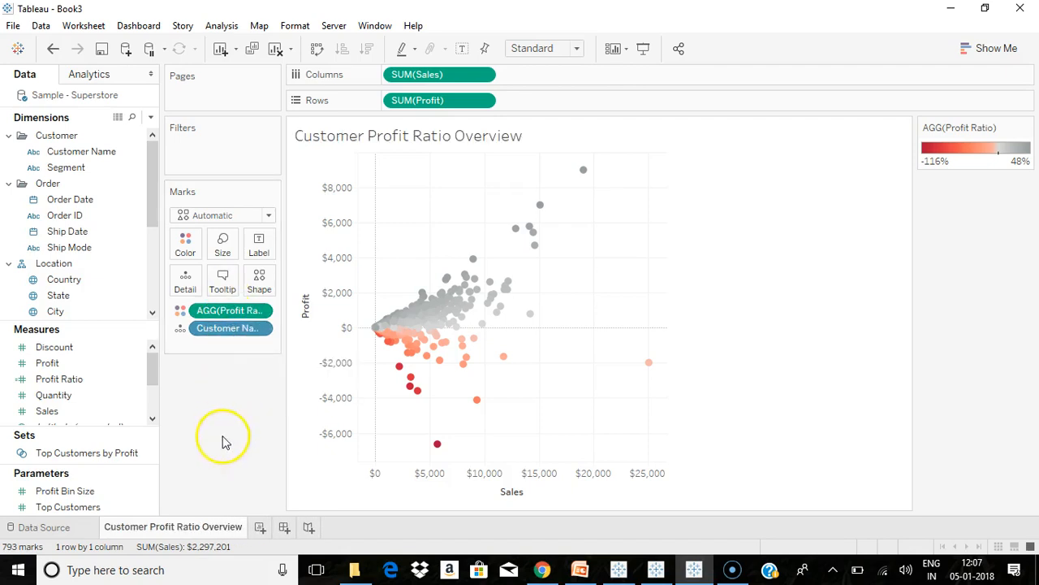
- On a new worksheet, build a horizontal bar chart of Sales by Customer Name, sorted in descending order
{"action": "left_click", "coordinate": [260, 527]}
{"action": "left_click_drag", "start_coordinate": [83, 151], "coordinate": [430, 75]}
{"action": "left_click", "coordinate": [90, 411]}
{"action": "left_click_drag", "start_coordinate": [54, 414], "coordinate": [414, 100]}
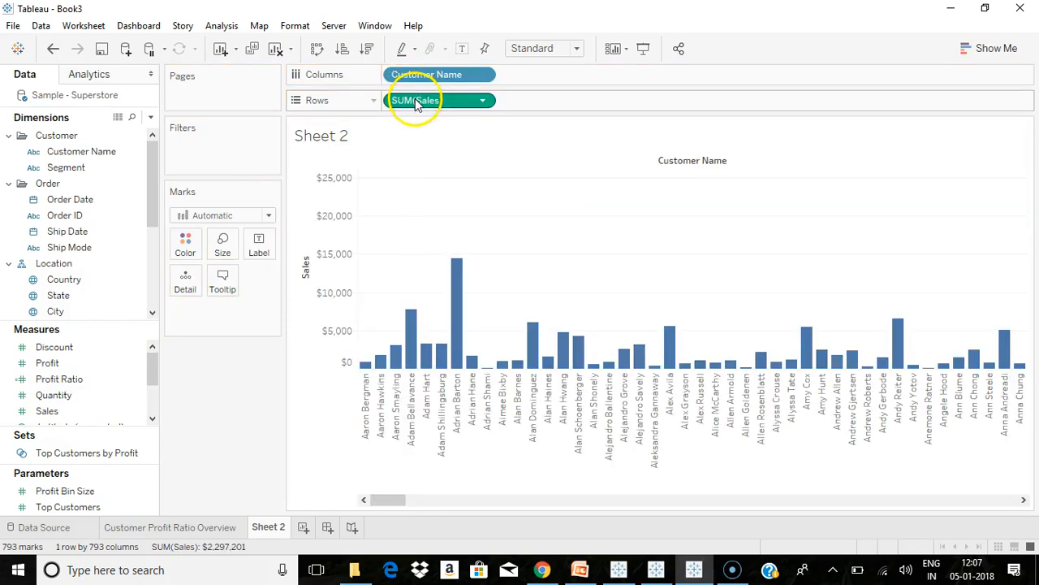
{"action": "left_click", "coordinate": [318, 49]}
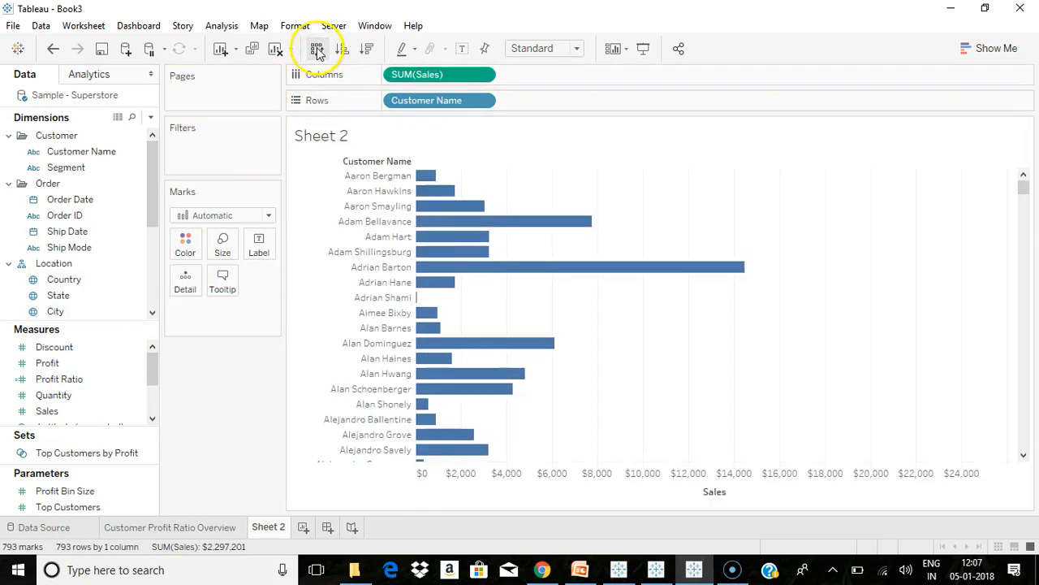
{"action": "left_click", "coordinate": [367, 50]}
- Color the sales bars by Profit Ratio using the Red-Green Diverging palette
{"action": "left_click", "coordinate": [134, 379]}
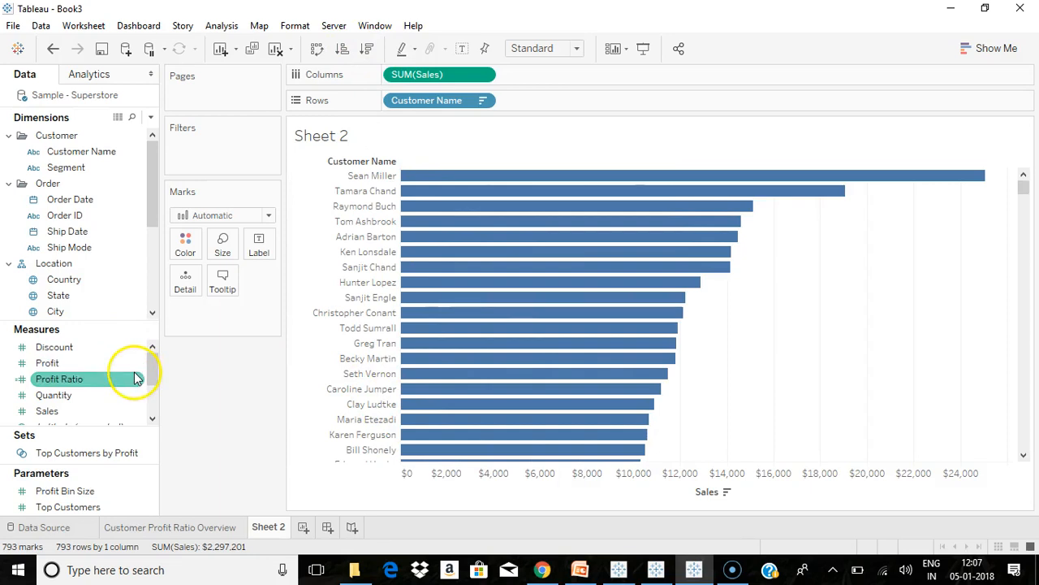
{"action": "left_click_drag", "start_coordinate": [50, 382], "coordinate": [185, 243]}
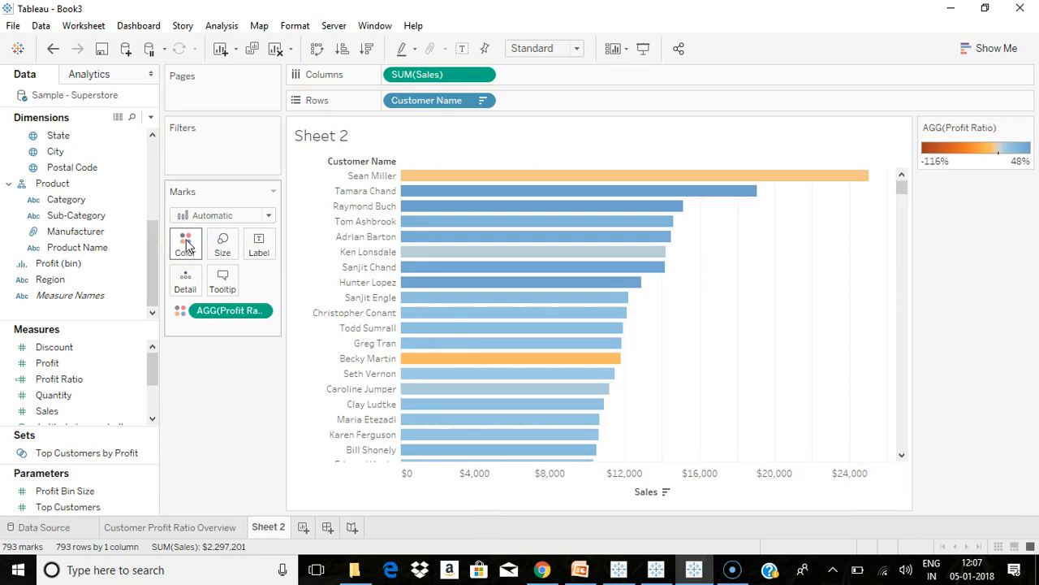
{"action": "left_click", "coordinate": [192, 244]}
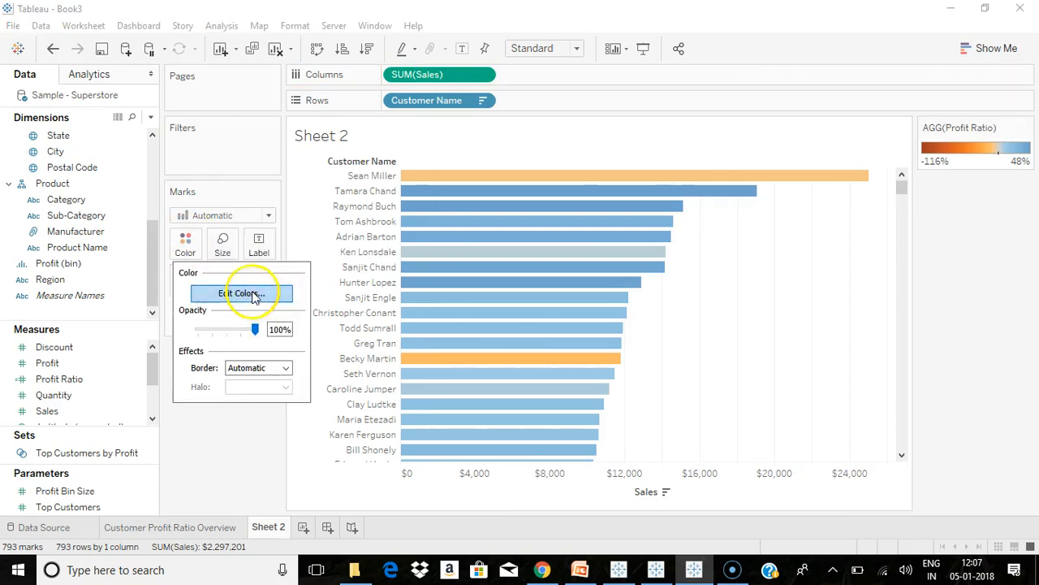
{"action": "left_click", "coordinate": [248, 293]}
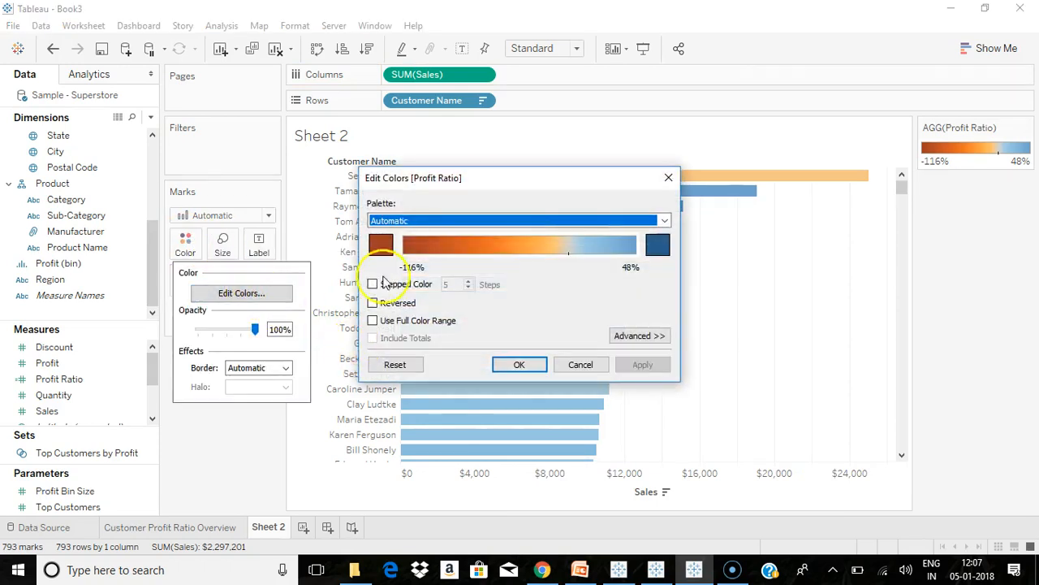
{"action": "left_click", "coordinate": [436, 220]}
{"action": "left_click", "coordinate": [427, 405]}
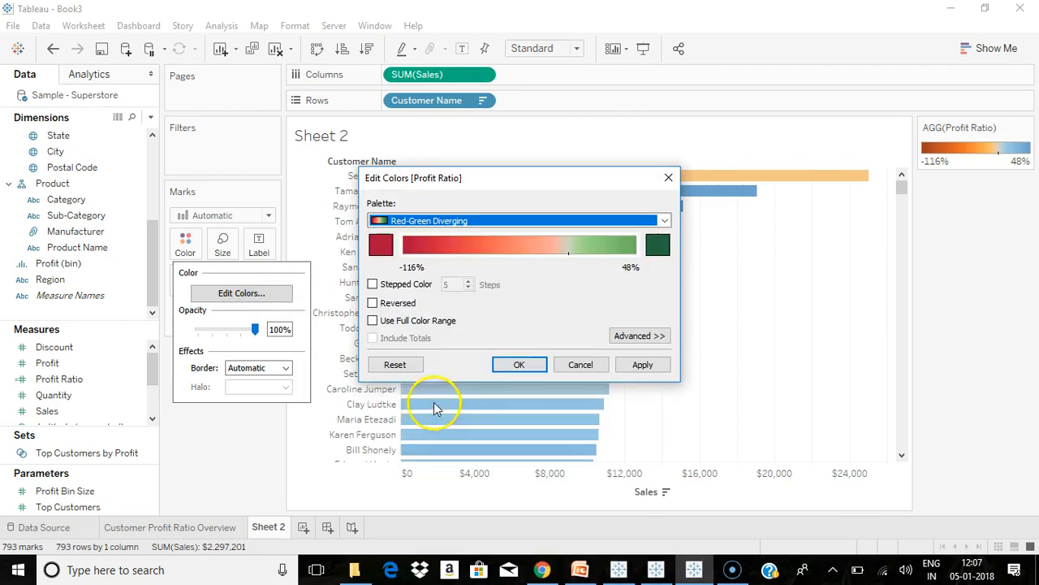
{"action": "left_click", "coordinate": [529, 365]}
- Rename Sheet 2 as "Customer Ranking"
{"action": "right_click", "coordinate": [256, 528]}
{"action": "left_click", "coordinate": [298, 379]}
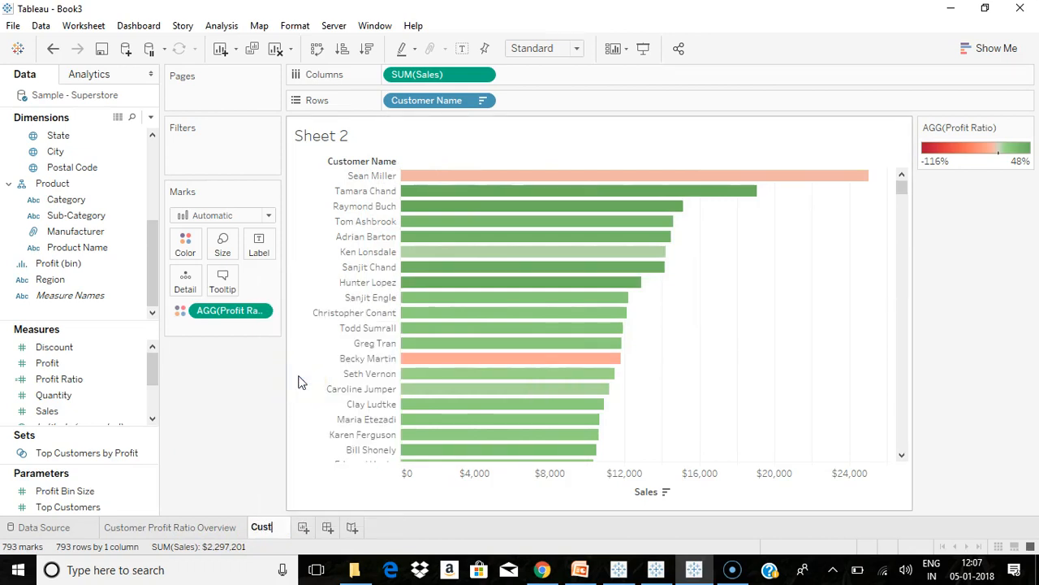
{"action": "type", "text": "Customer Ranking"}
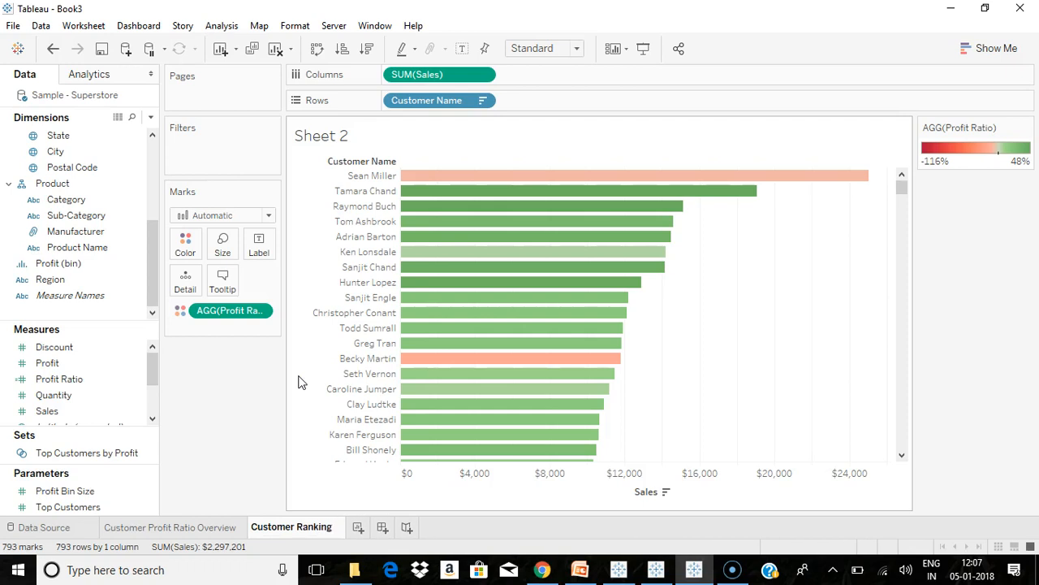
- Add a new worksheet with Segment and Customer Name as its row fields
{"action": "left_click", "coordinate": [358, 527]}
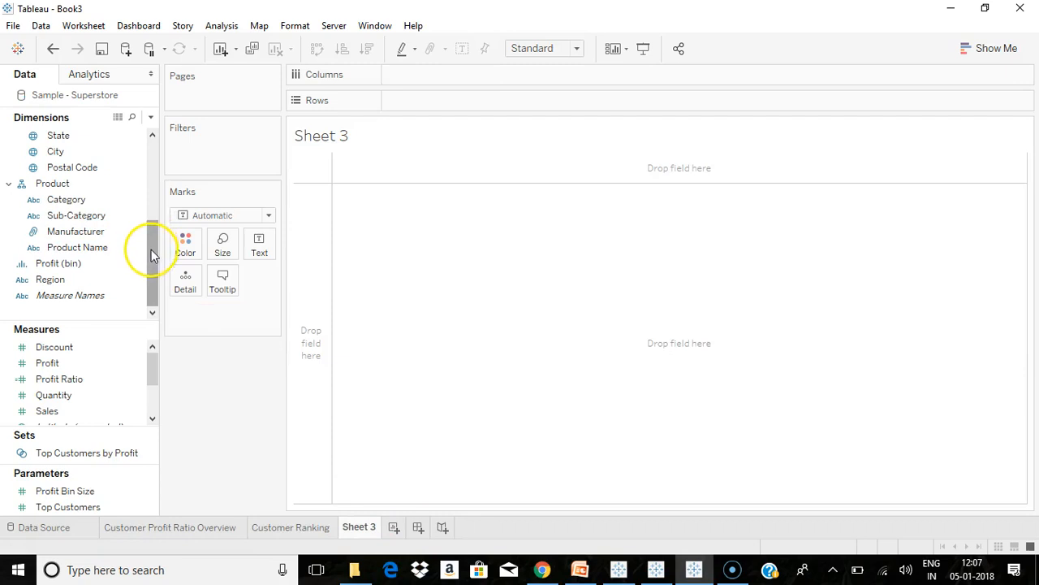
{"action": "left_click_drag", "start_coordinate": [152, 280], "coordinate": [157, 195]}
{"action": "left_click", "coordinate": [101, 173]}
{"action": "left_click_drag", "start_coordinate": [89, 172], "coordinate": [449, 106]}
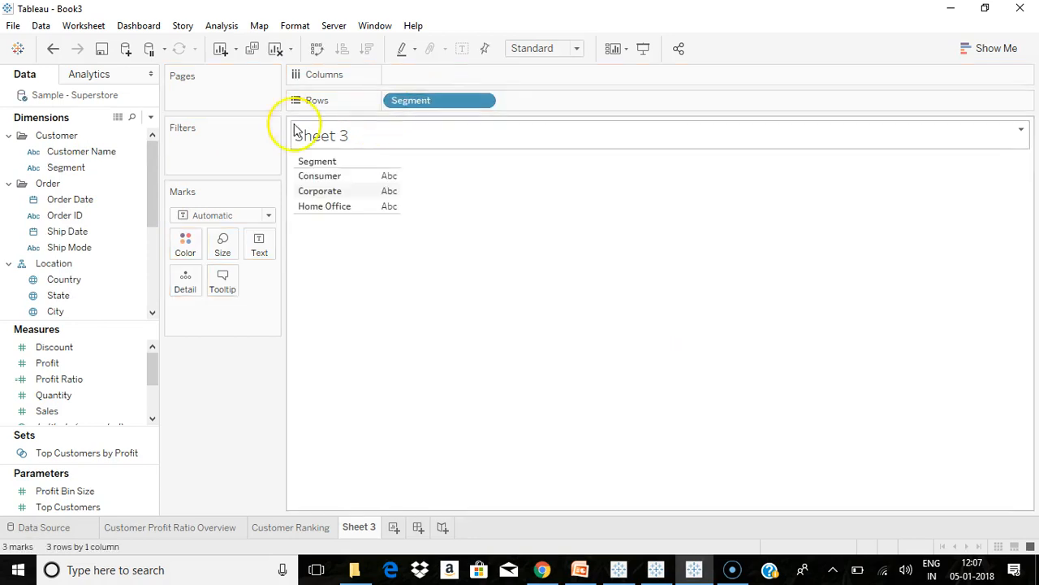
{"action": "left_click_drag", "start_coordinate": [92, 154], "coordinate": [580, 94]}
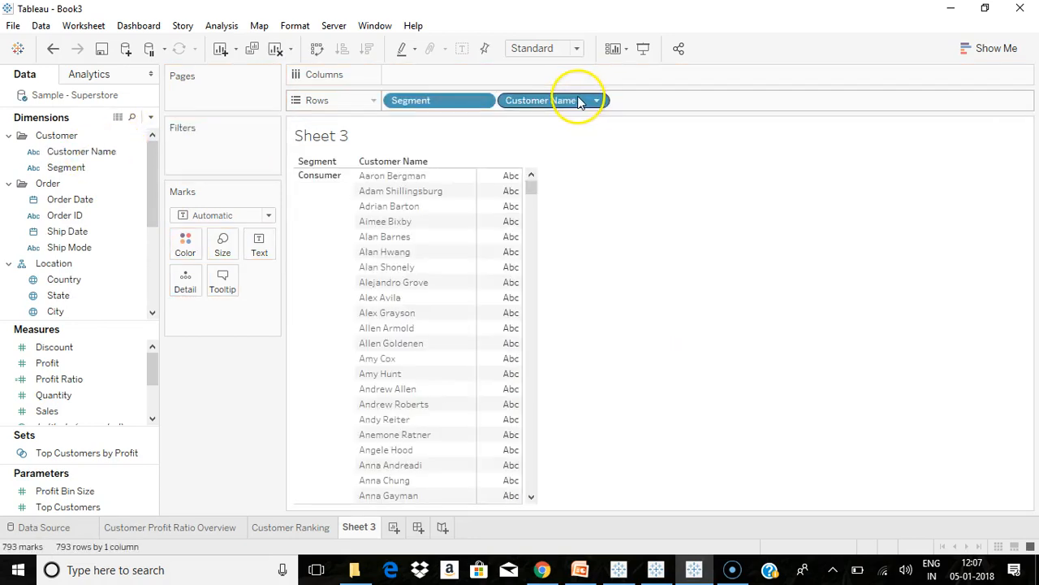
- Show Profit per customer within each segment as horizontal bars, sorted in descending order
{"action": "left_click", "coordinate": [81, 369]}
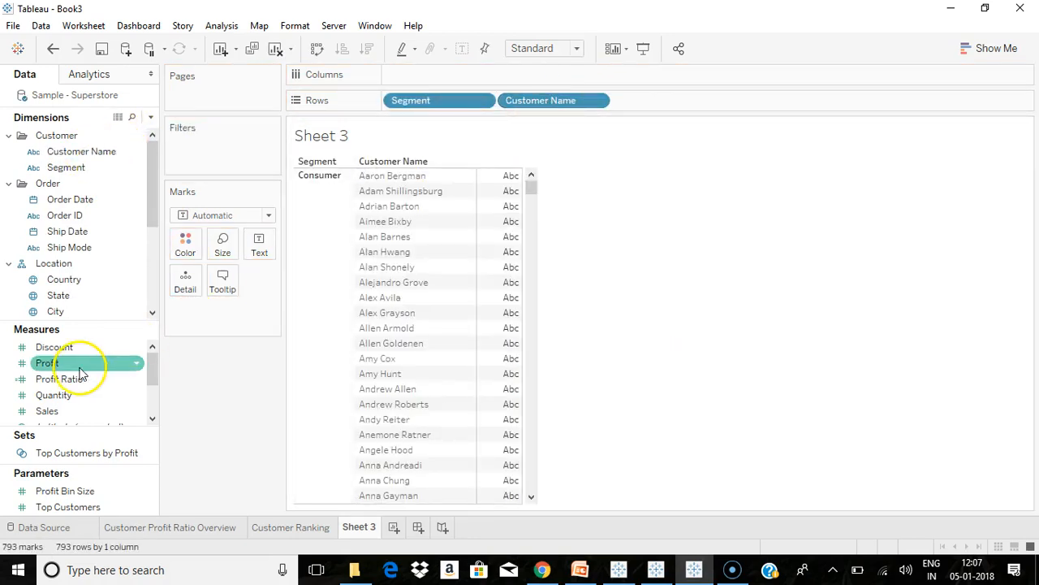
{"action": "left_click", "coordinate": [312, 528]}
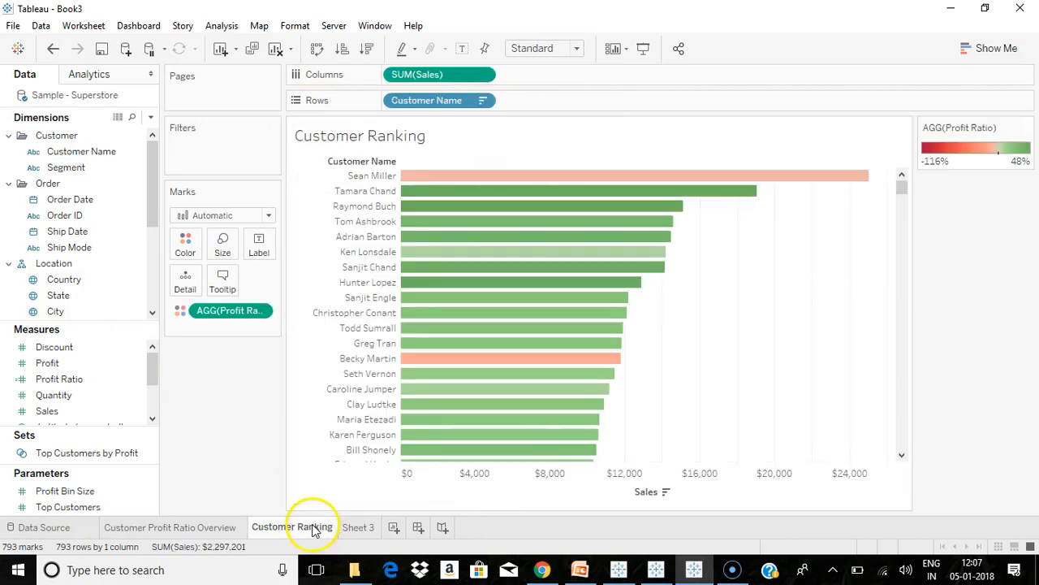
{"action": "left_click", "coordinate": [354, 525]}
{"action": "left_click_drag", "start_coordinate": [45, 363], "coordinate": [504, 205]}
{"action": "left_click", "coordinate": [1011, 47]}
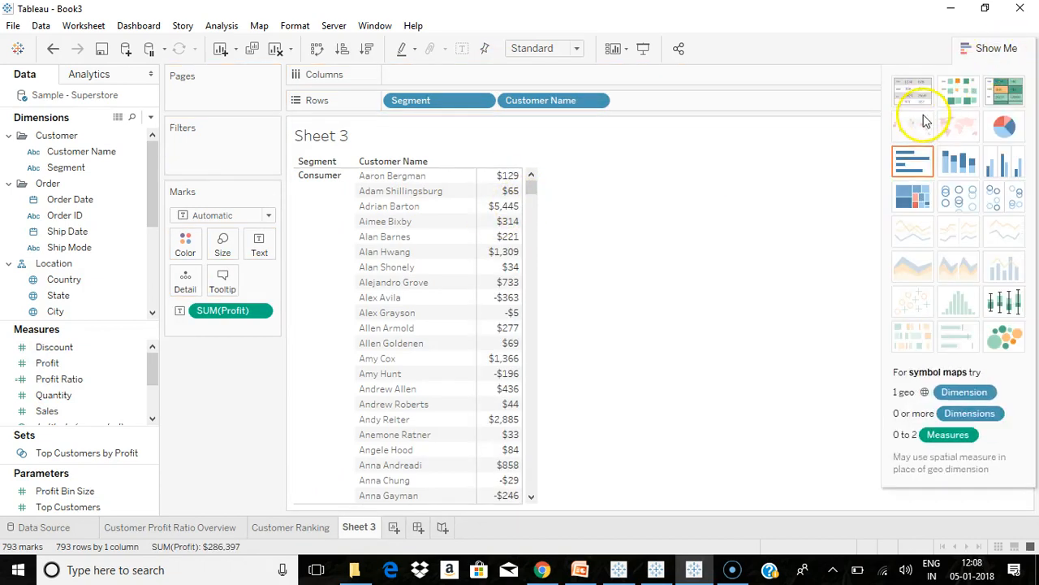
{"action": "left_click", "coordinate": [912, 159]}
{"action": "left_click", "coordinate": [978, 47]}
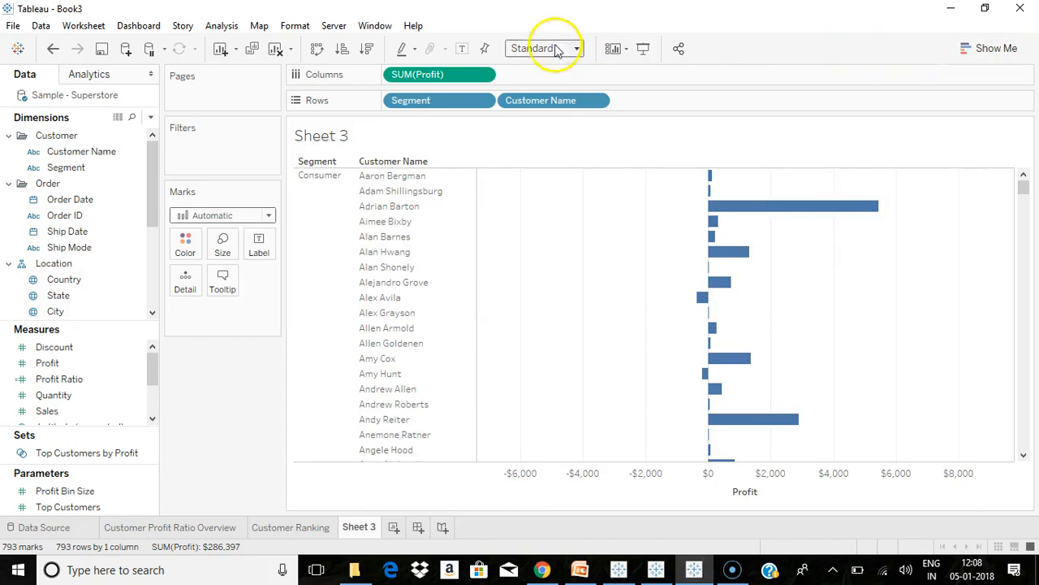
{"action": "left_click", "coordinate": [367, 48]}
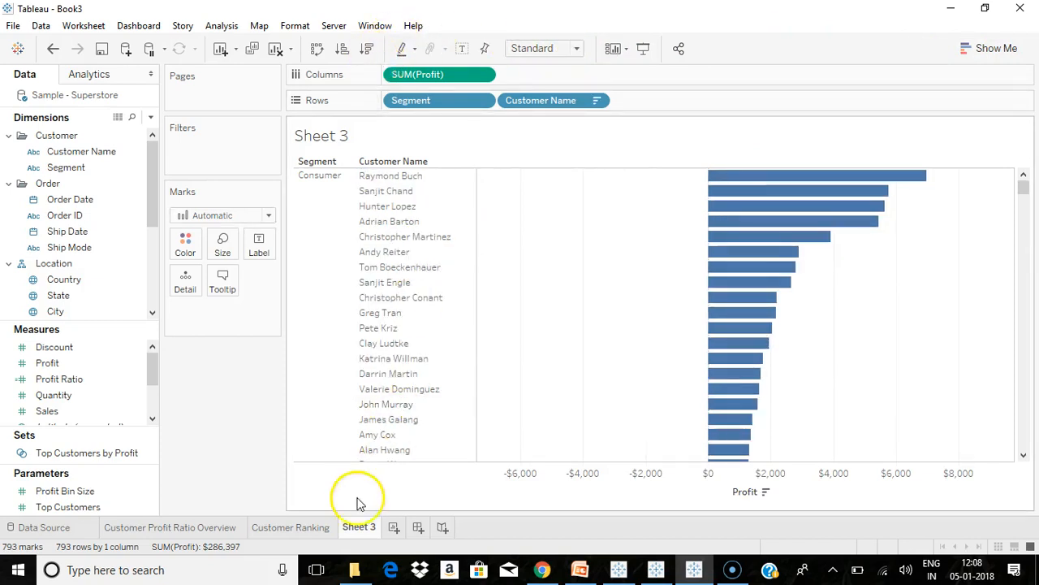
- Color the customer profit bars on Sheet 3 by Profit Ratio
{"action": "right_click", "coordinate": [354, 523]}
{"action": "key", "text": "Escape"}
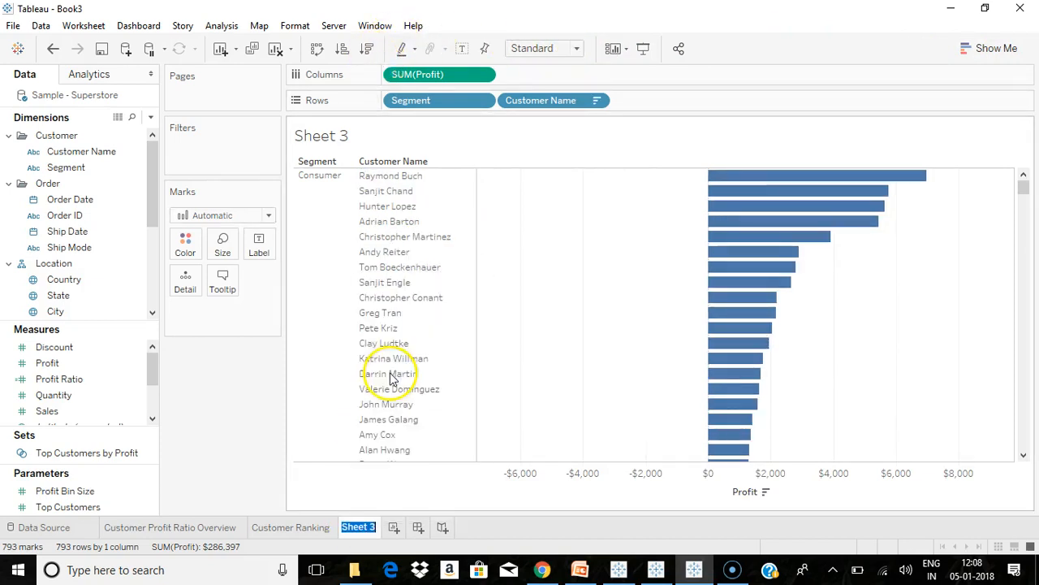
{"action": "left_click_drag", "start_coordinate": [53, 378], "coordinate": [187, 254]}
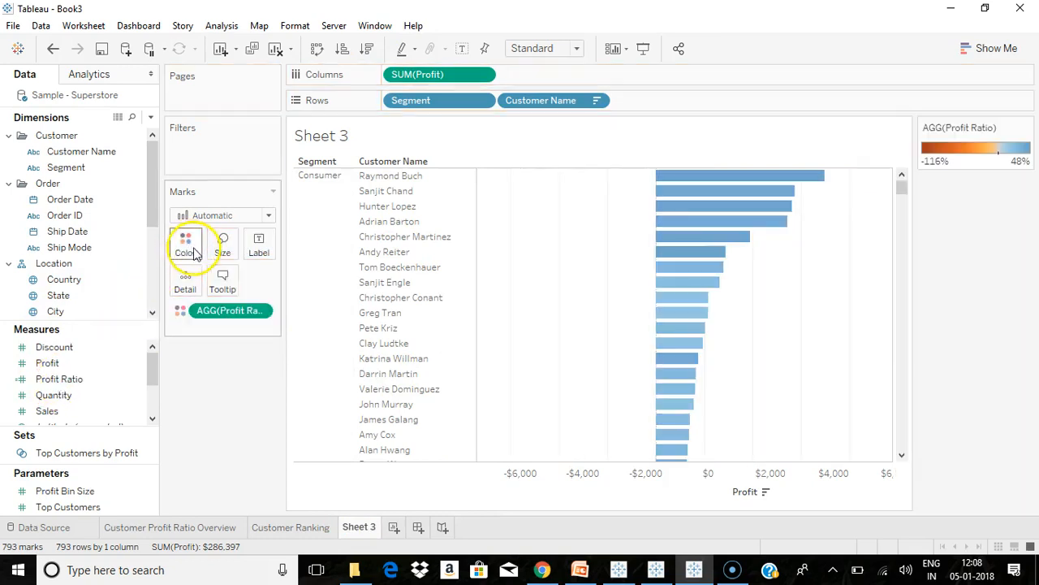
- Rename Sheet 3 as "Customer Profit Details"
{"action": "right_click", "coordinate": [364, 535]}
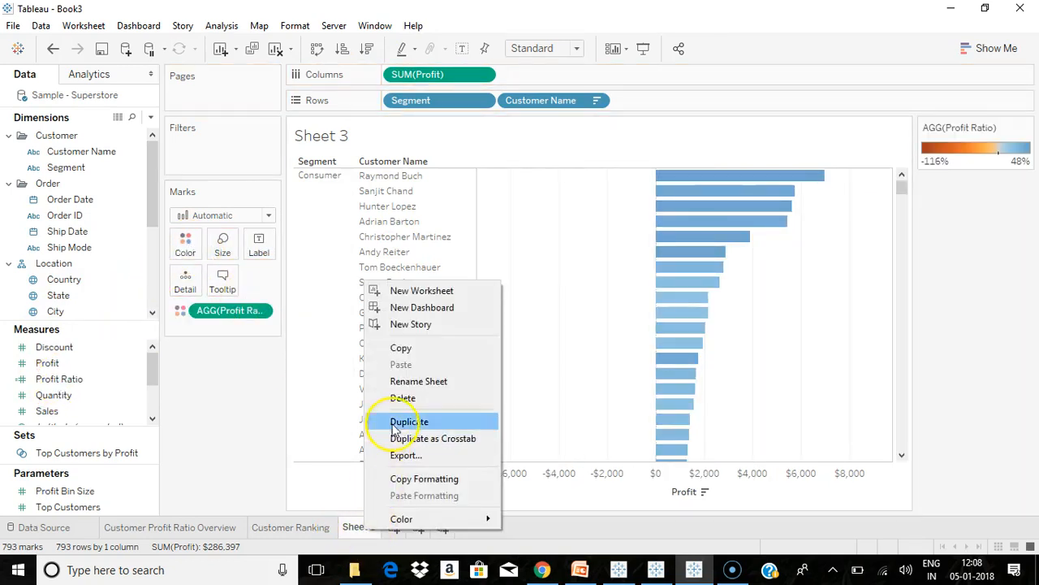
{"action": "left_click", "coordinate": [463, 383]}
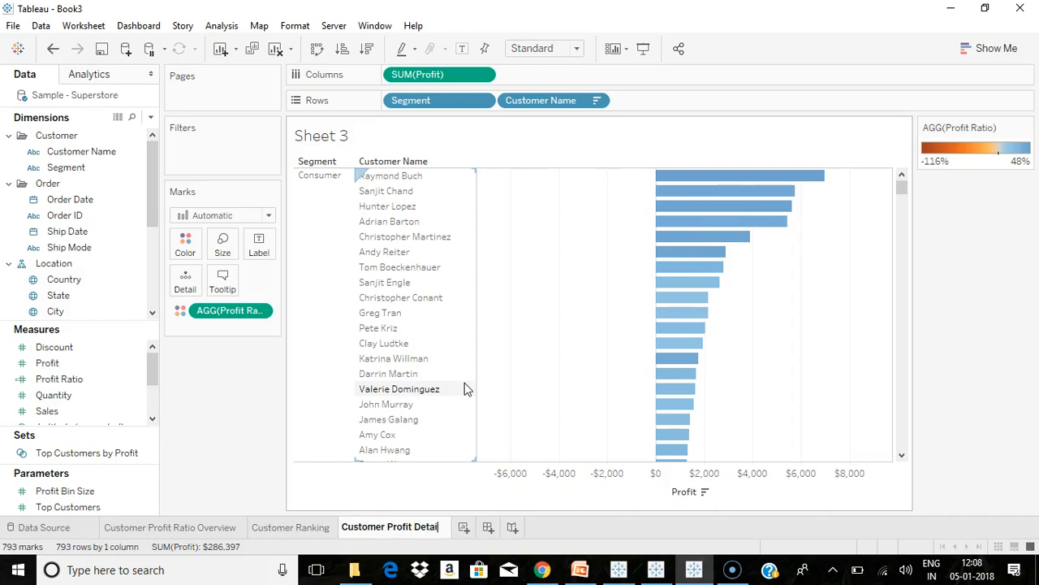
{"action": "left_click", "coordinate": [243, 470]}
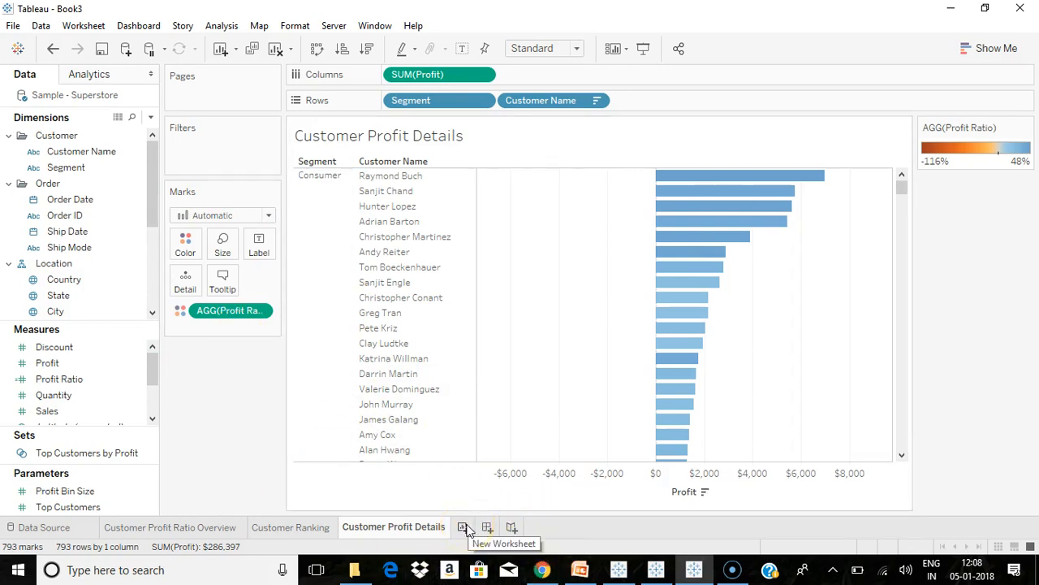
- Change the Profit Ratio color palette of Customer Profit Details to Red-Green-Gold Diverging
{"action": "left_click", "coordinate": [185, 241]}
{"action": "left_click", "coordinate": [241, 293]}
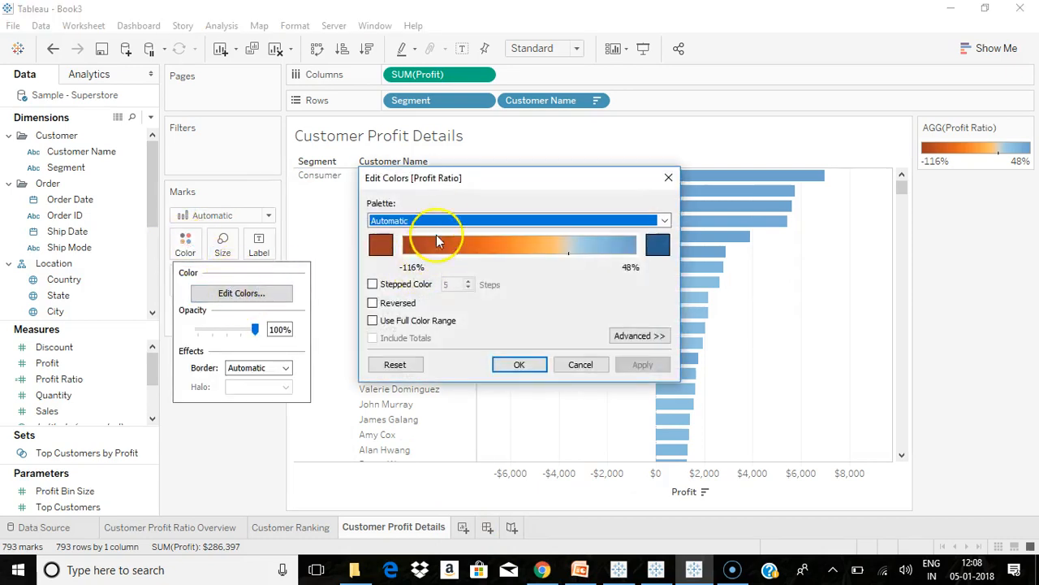
{"action": "left_click", "coordinate": [442, 222]}
{"action": "left_click", "coordinate": [418, 463]}
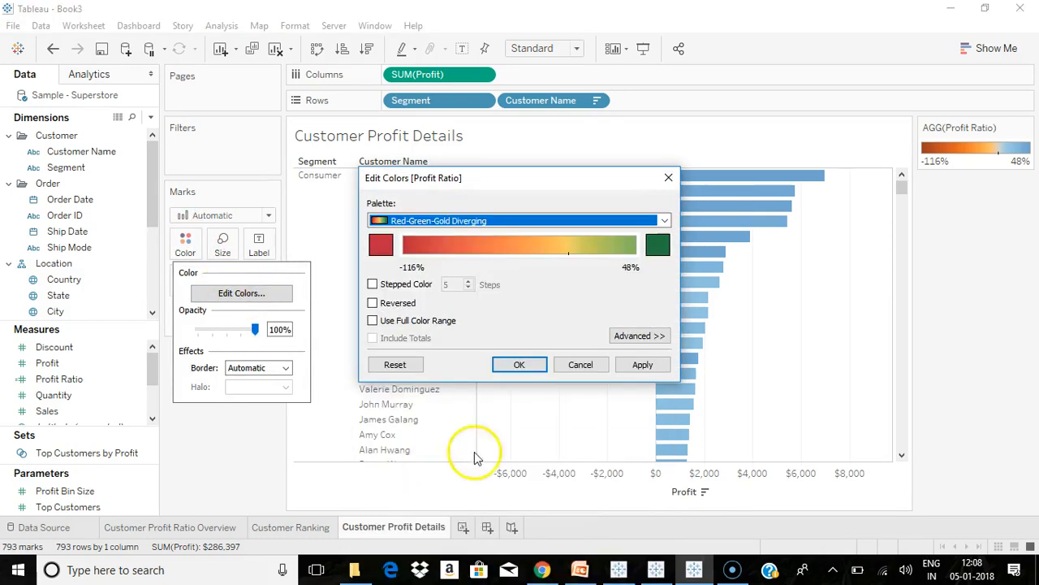
{"action": "left_click", "coordinate": [519, 365]}
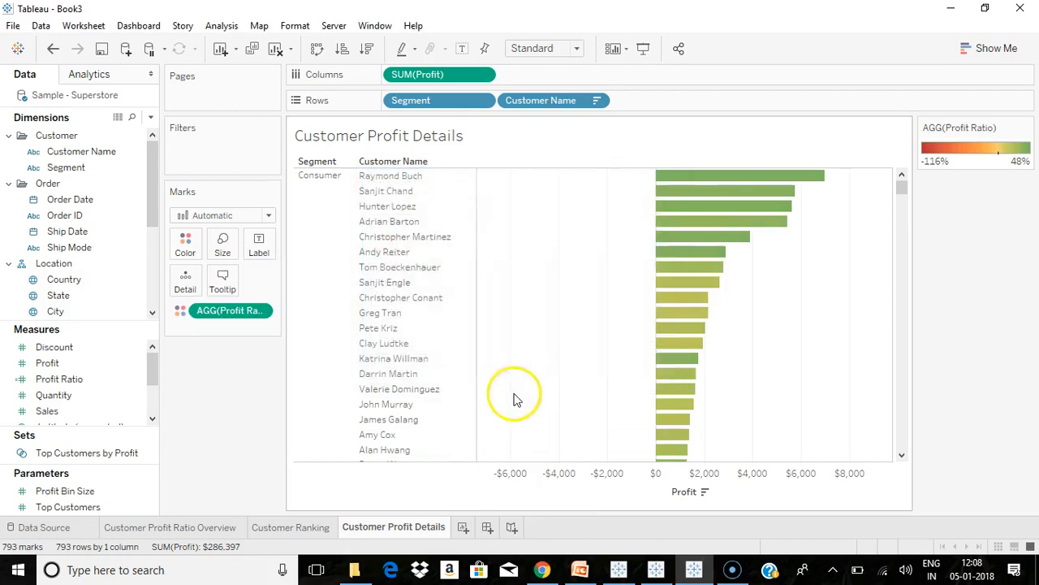
- Add a new worksheet and plot State on a map
{"action": "left_click", "coordinate": [462, 527]}
{"action": "left_click", "coordinate": [87, 297]}
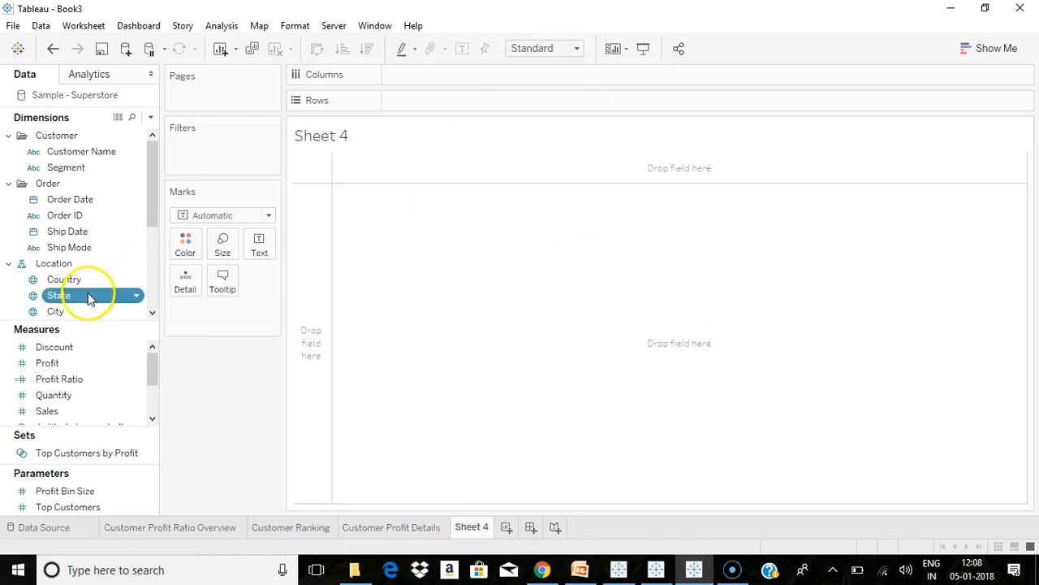
{"action": "double_click", "coordinate": [87, 294]}
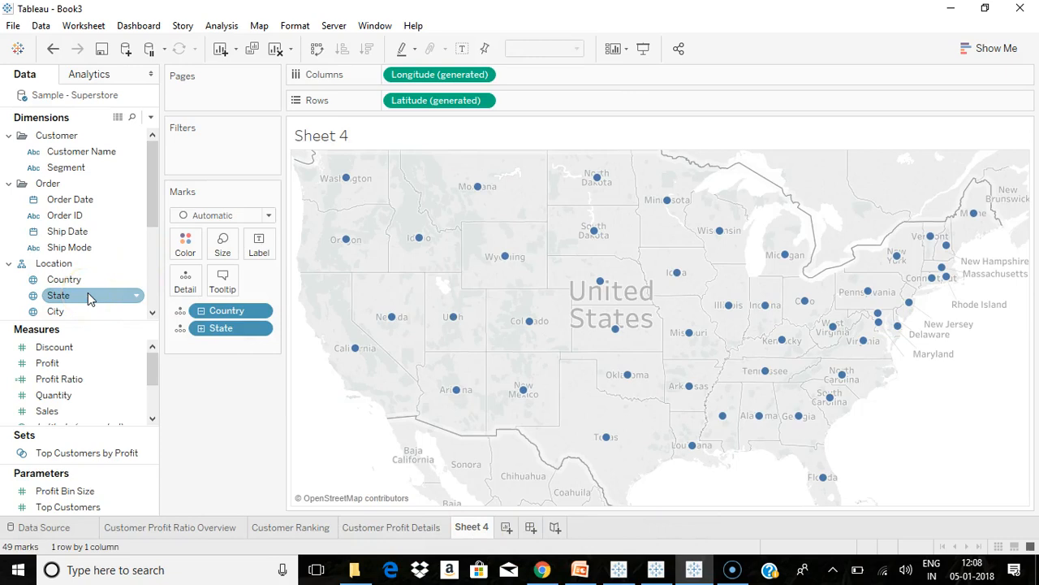
- Try the Map mark type on the state map and return it to a symbol map
{"action": "left_click", "coordinate": [208, 218]}
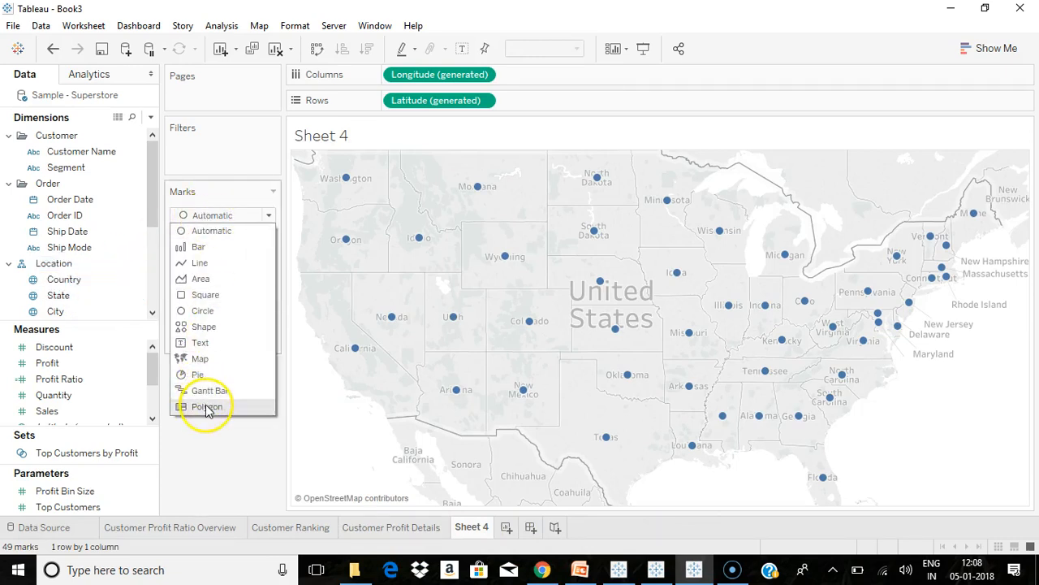
{"action": "left_click", "coordinate": [203, 358]}
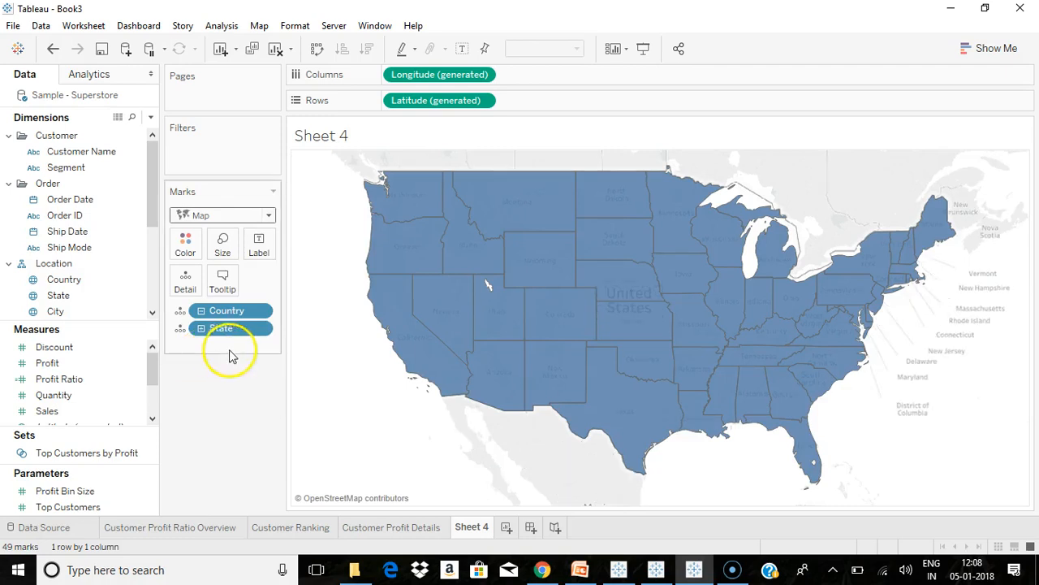
{"action": "left_click", "coordinate": [71, 156]}
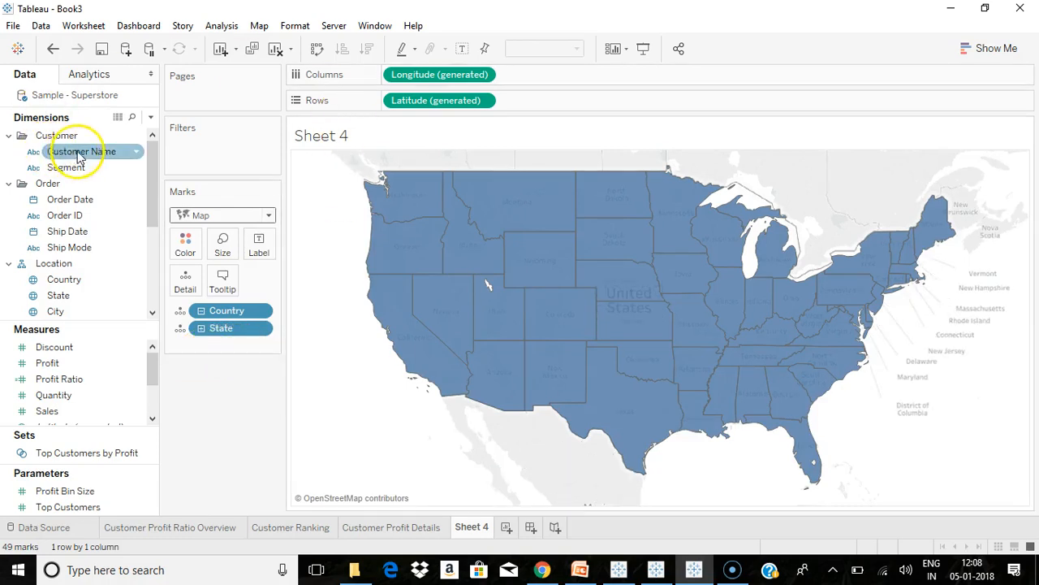
{"action": "left_click", "coordinate": [999, 50]}
{"action": "left_click", "coordinate": [928, 134]}
{"action": "left_click", "coordinate": [993, 49]}
- Turn the state marks into pie charts colored by Segment and sized by Sales
{"action": "left_click", "coordinate": [63, 168]}
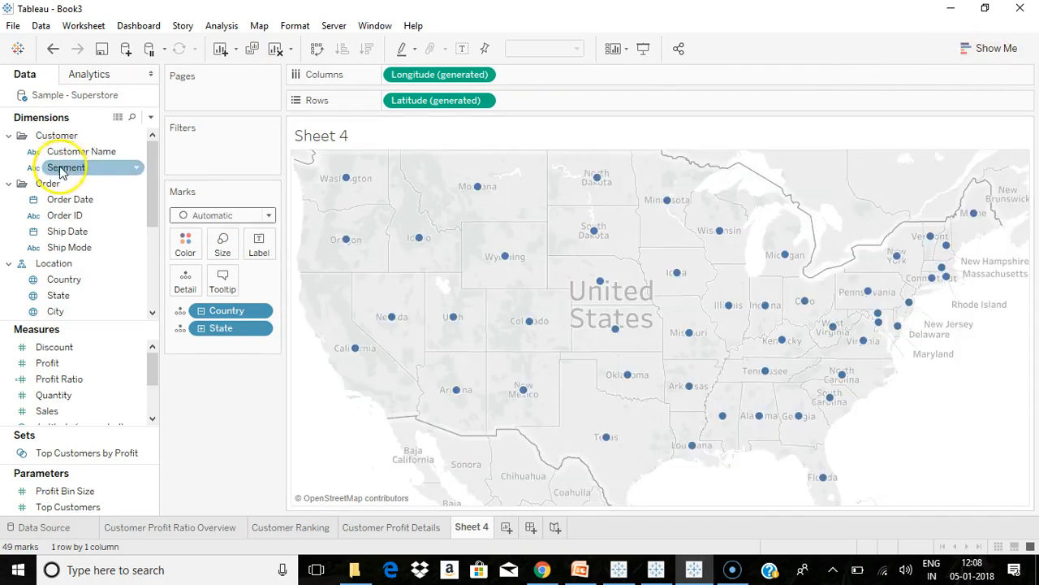
{"action": "left_click_drag", "start_coordinate": [70, 165], "coordinate": [186, 248]}
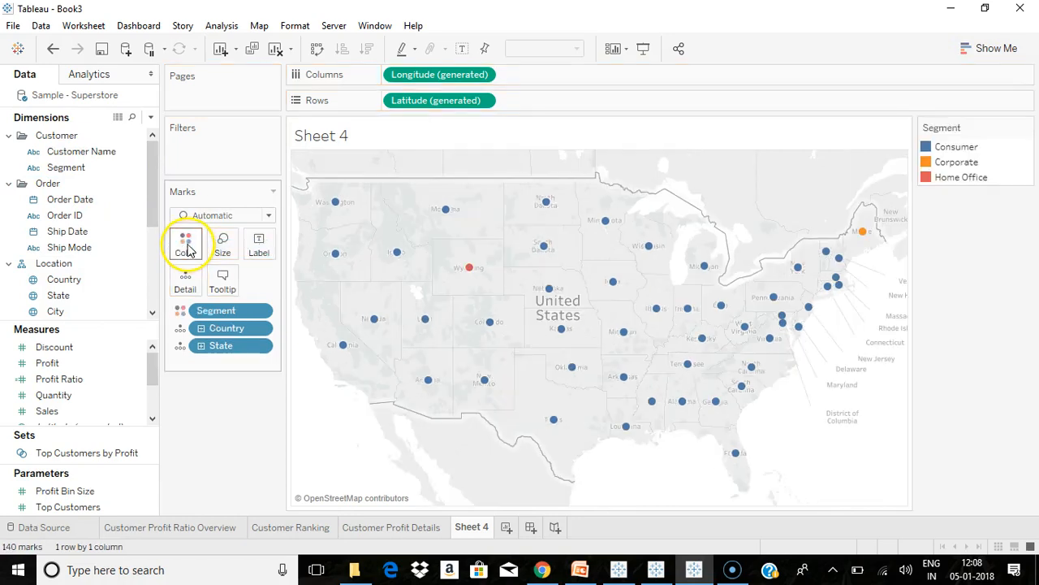
{"action": "left_click", "coordinate": [205, 215]}
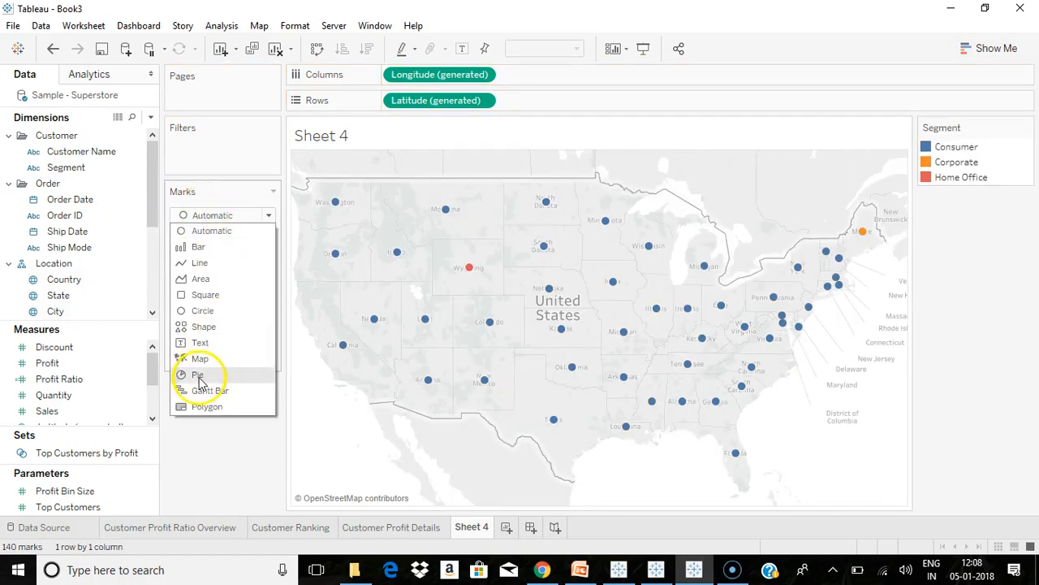
{"action": "left_click", "coordinate": [195, 374]}
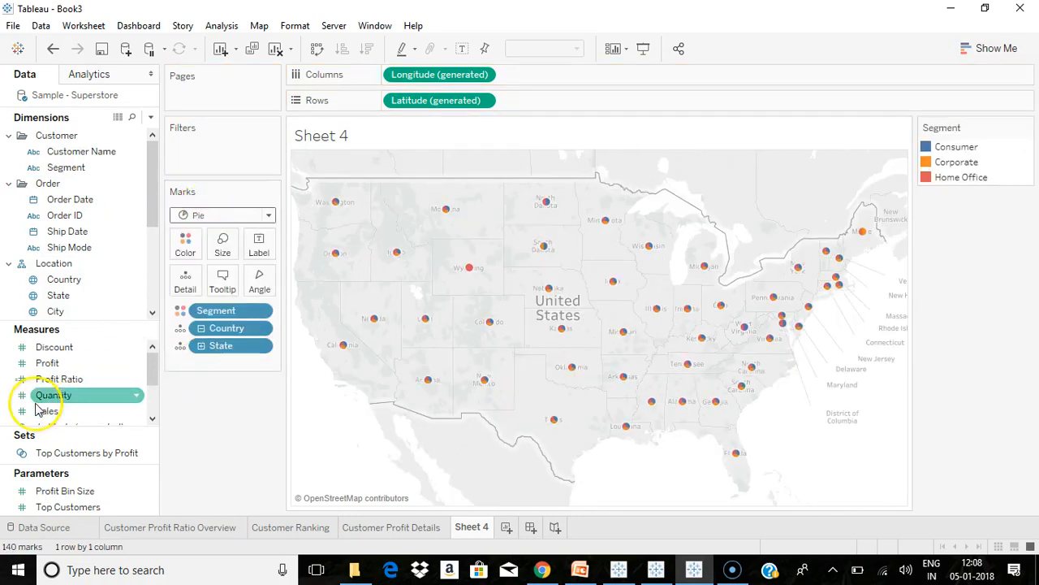
{"action": "left_click_drag", "start_coordinate": [47, 411], "coordinate": [217, 252]}
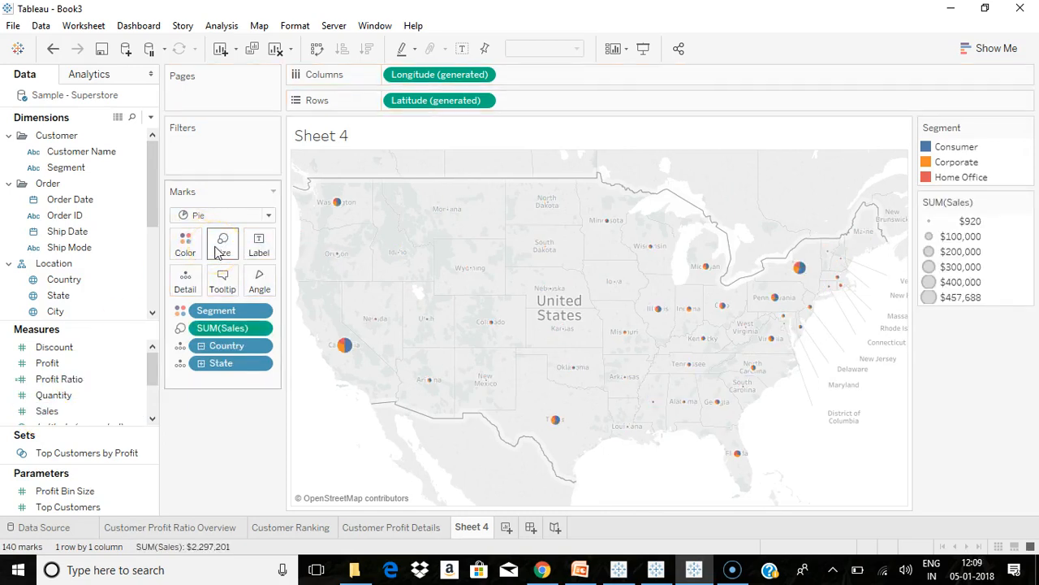
- Rename Sheet 4 as "Customer Segement across the State"
{"action": "right_click", "coordinate": [469, 527]}
{"action": "left_click", "coordinate": [490, 377]}
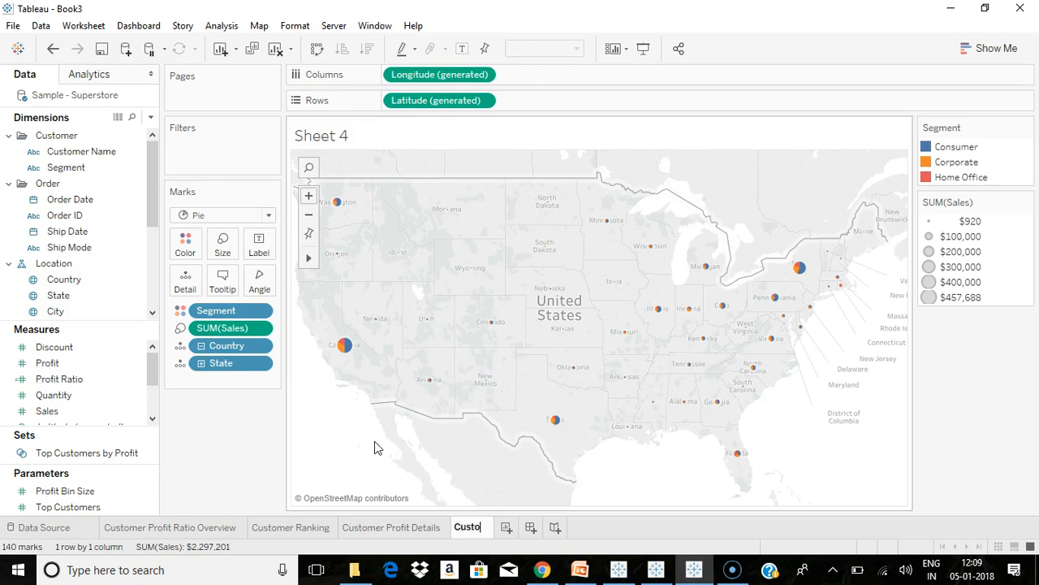
{"action": "type", "text": "Segement acro"}
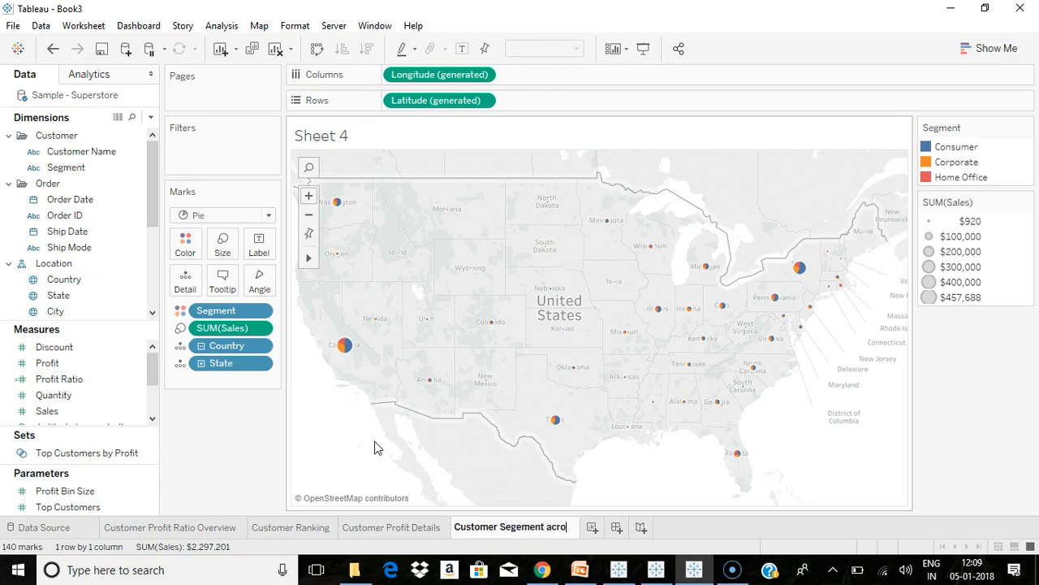
{"action": "type", "text": "ss the State"}
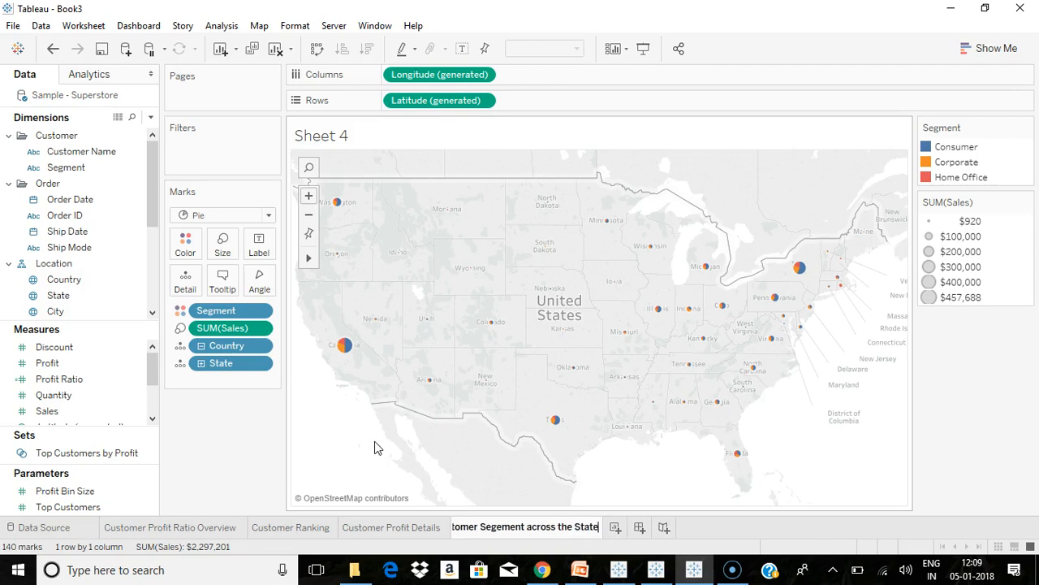
{"action": "key", "text": "Return"}
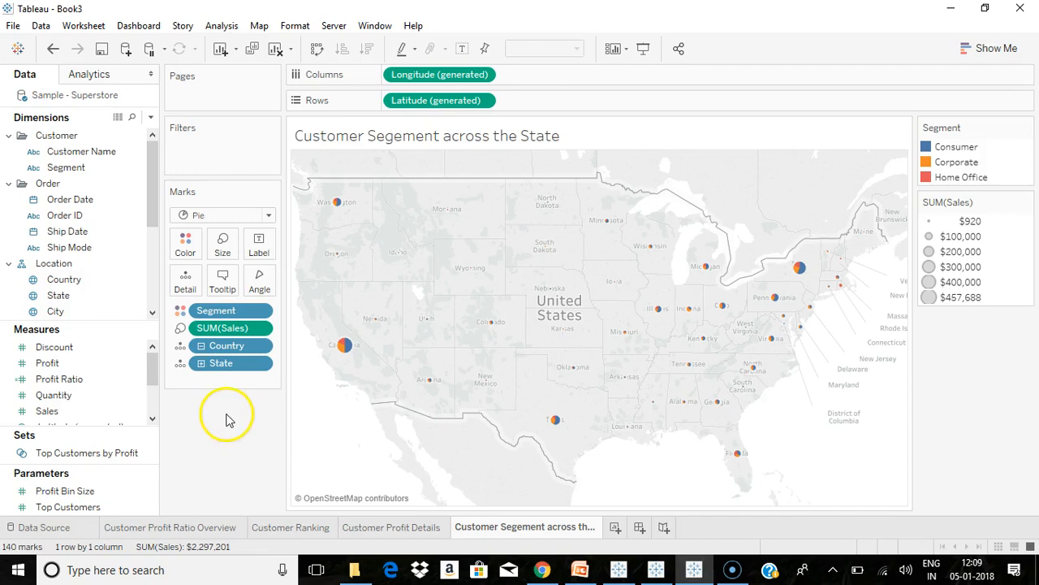
- Review the profit ratio overview, customer ranking, profit details and segment map worksheets in turn
{"action": "left_click", "coordinate": [207, 530]}
{"action": "left_click", "coordinate": [279, 529]}
{"action": "left_click", "coordinate": [390, 529]}
{"action": "left_click", "coordinate": [473, 527]}
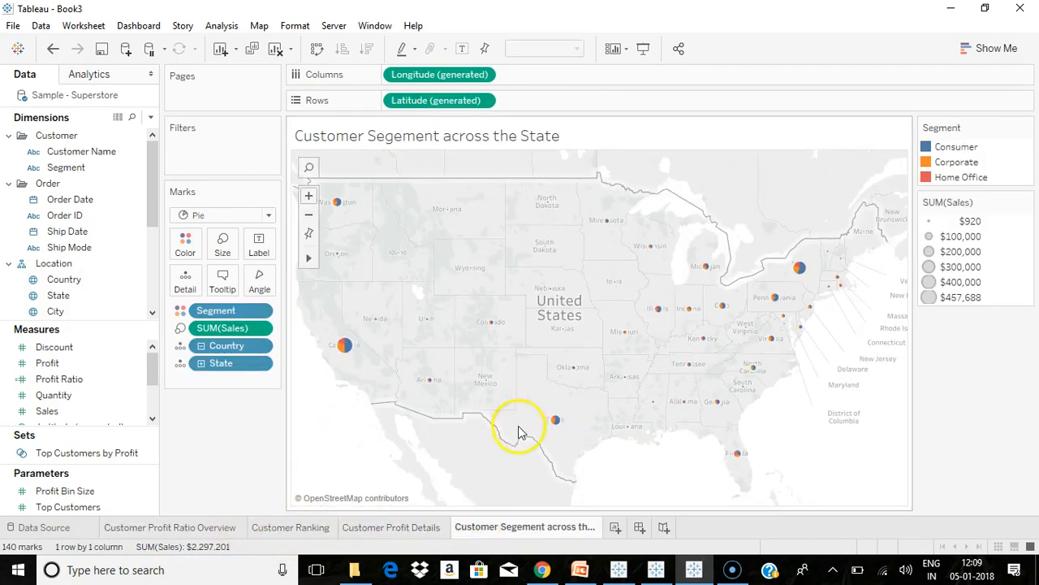
- Look through the font, alignment, shading and line formatting options for the Customer Profit Ratio Overview sheet
{"action": "left_click", "coordinate": [195, 530]}
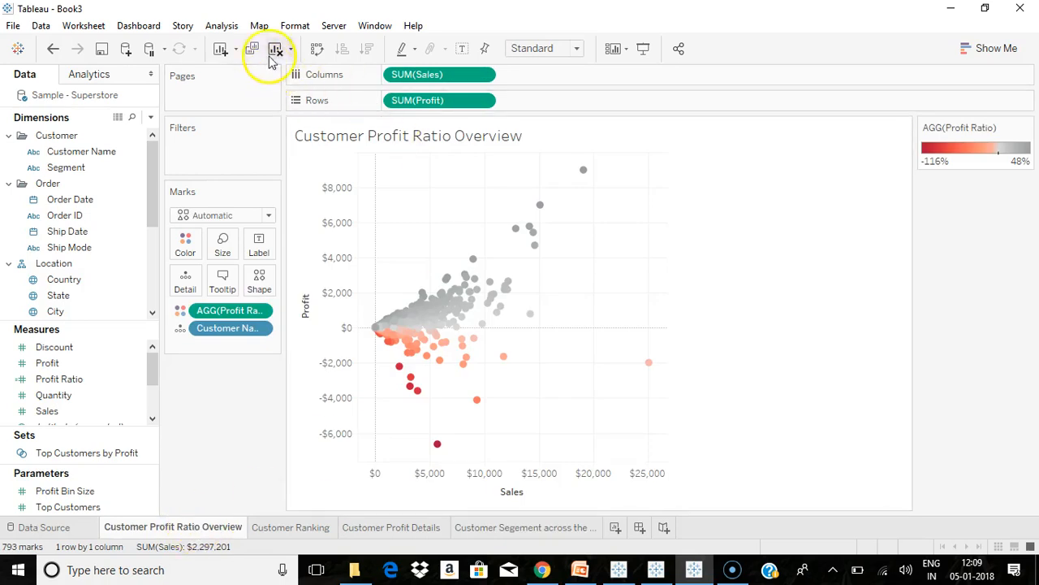
{"action": "left_click", "coordinate": [305, 27]}
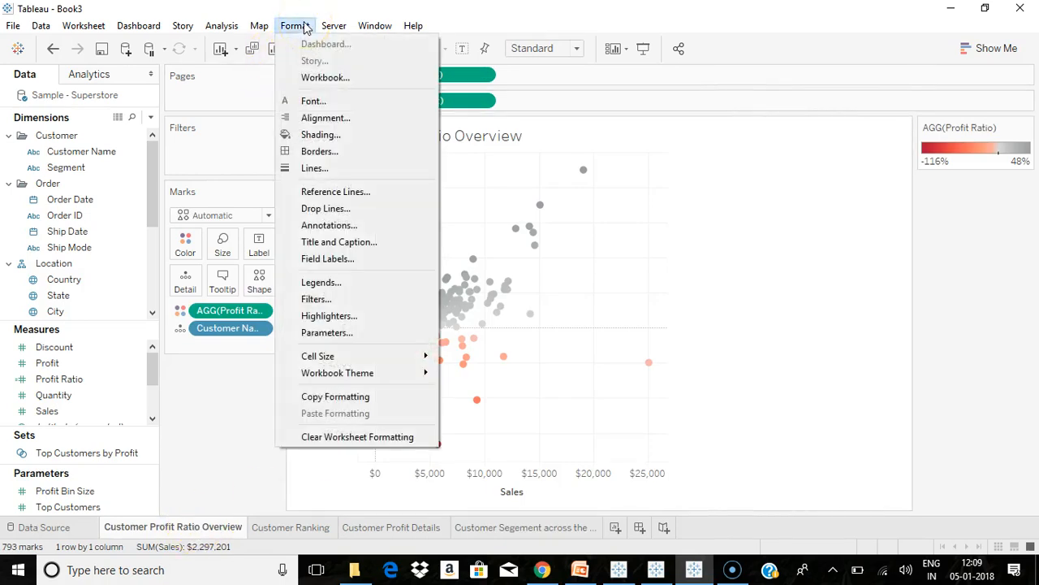
{"action": "left_click", "coordinate": [314, 102]}
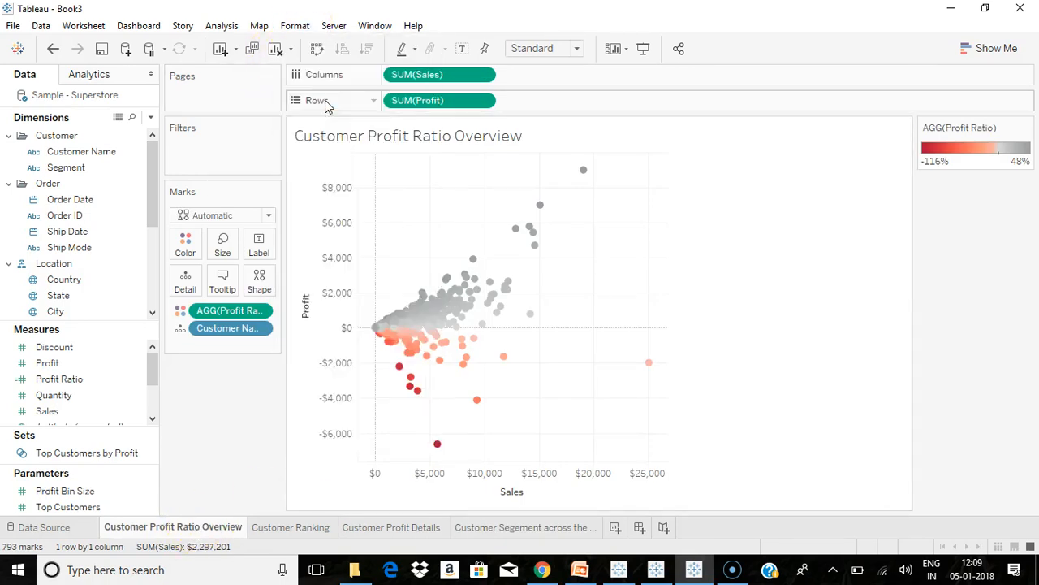
{"action": "left_click", "coordinate": [39, 103]}
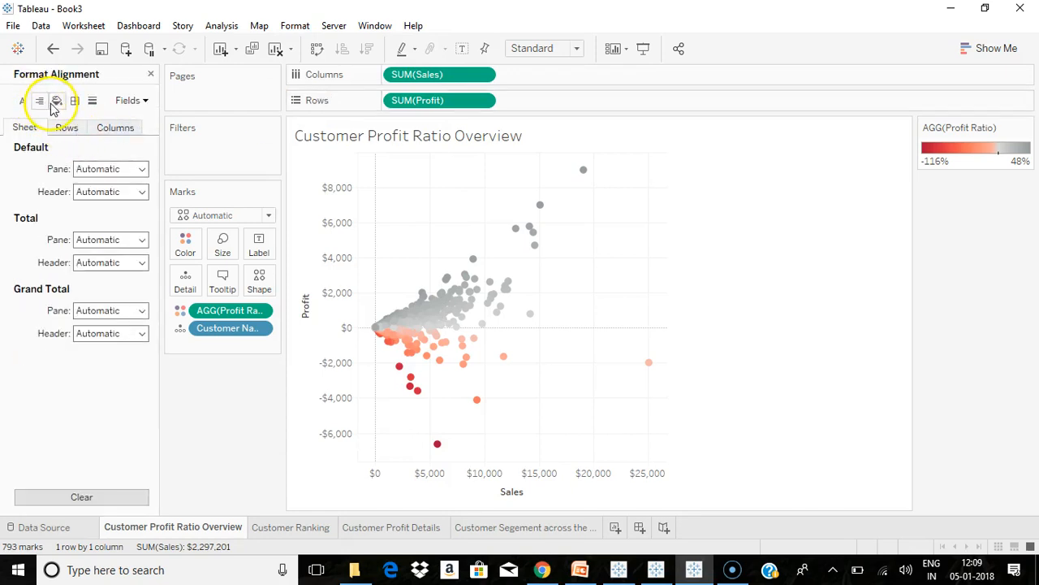
{"action": "left_click", "coordinate": [58, 103]}
{"action": "left_click", "coordinate": [91, 103]}
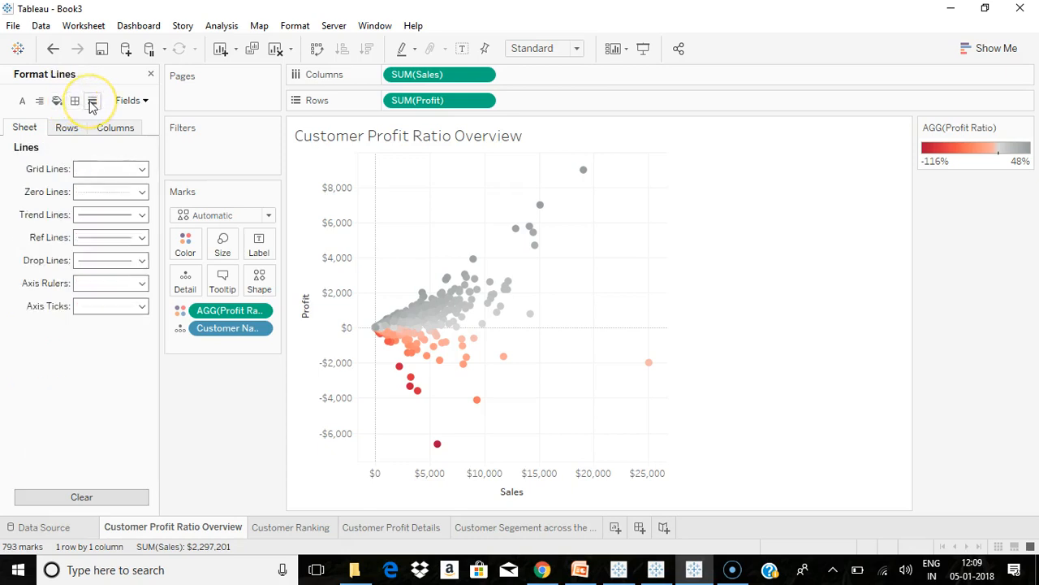
{"action": "left_click", "coordinate": [22, 101]}
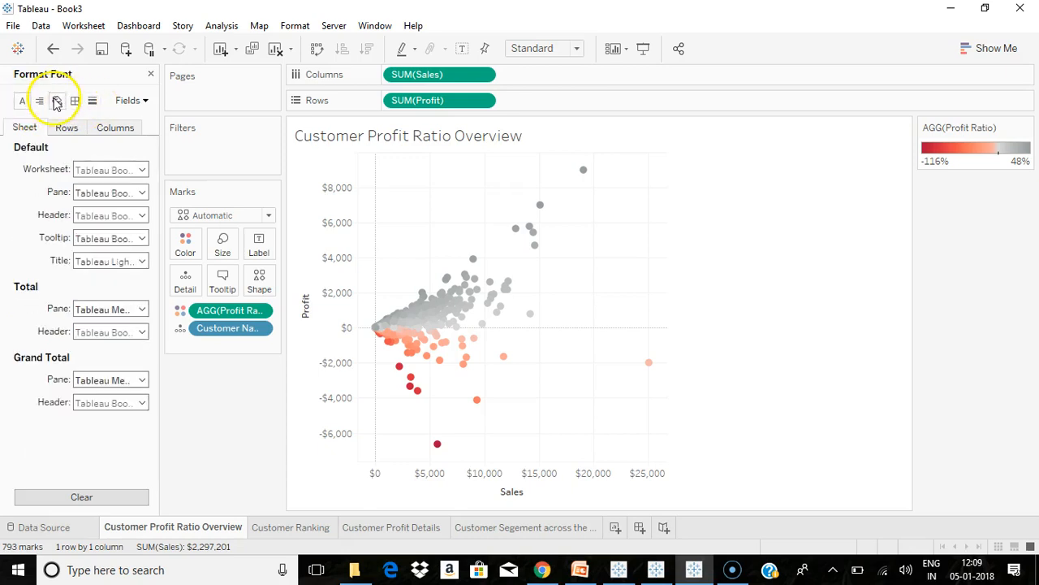
{"action": "left_click", "coordinate": [39, 101]}
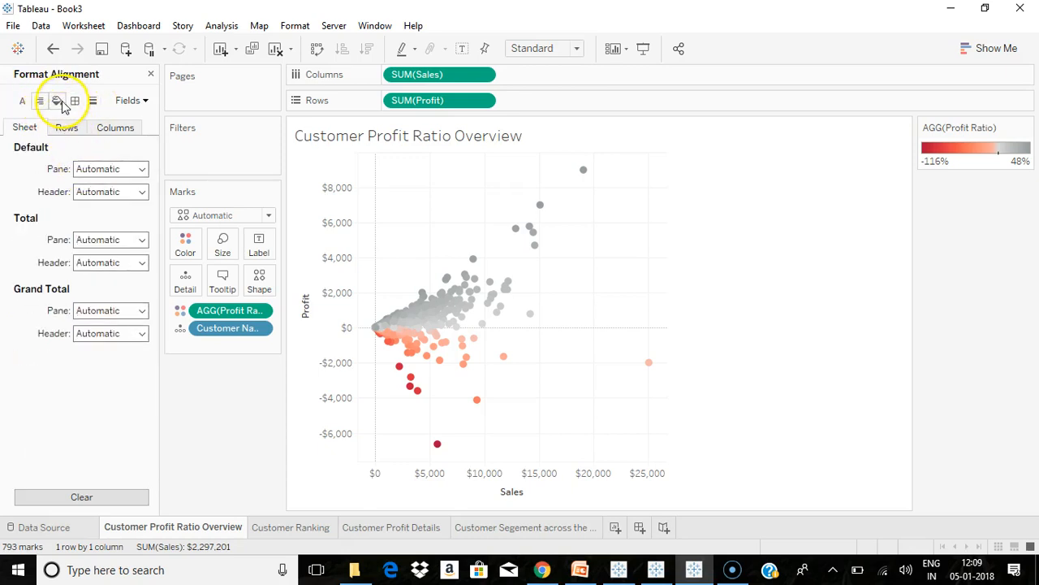
{"action": "left_click", "coordinate": [57, 100]}
- Set the default cell, pane and header borders of Customer Profit Ratio Overview to solid black lines
{"action": "left_click", "coordinate": [74, 101]}
{"action": "left_click", "coordinate": [97, 170]}
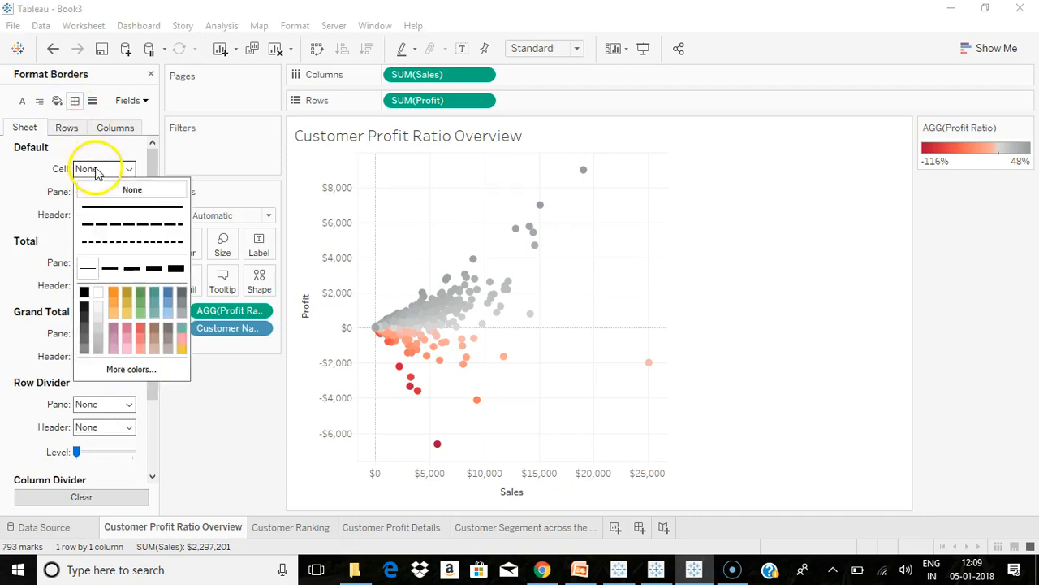
{"action": "left_click", "coordinate": [86, 297]}
{"action": "left_click", "coordinate": [17, 225]}
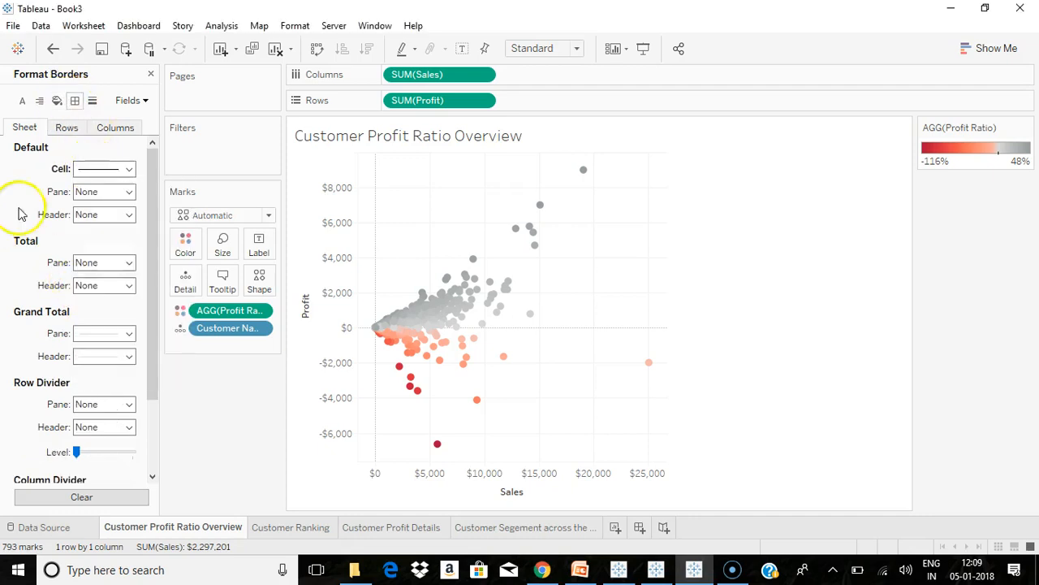
{"action": "left_click", "coordinate": [90, 191]}
{"action": "left_click", "coordinate": [84, 315]}
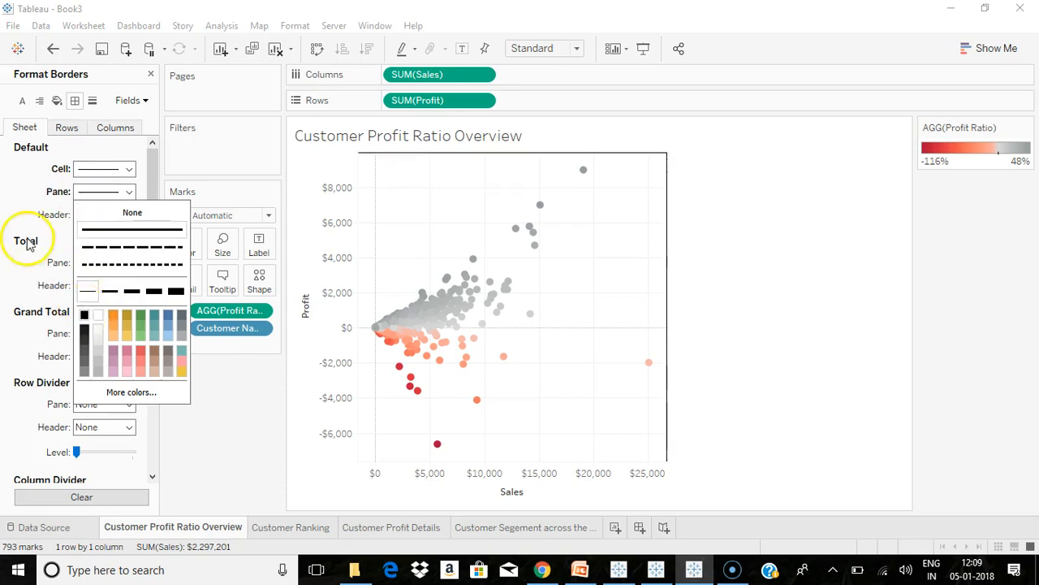
{"action": "left_click", "coordinate": [18, 239]}
{"action": "left_click", "coordinate": [89, 214]}
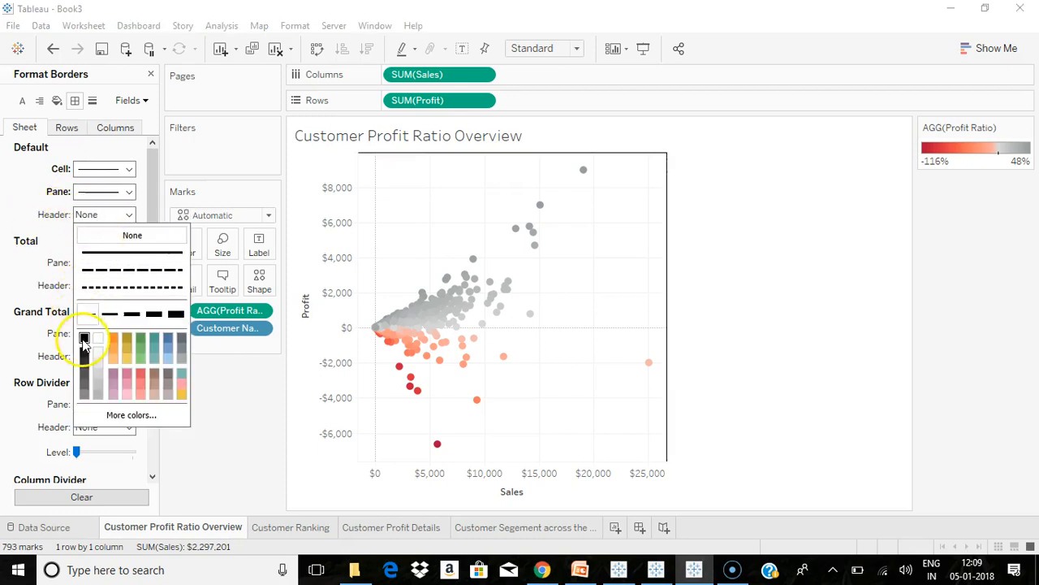
{"action": "left_click", "coordinate": [84, 344]}
{"action": "left_click", "coordinate": [12, 251]}
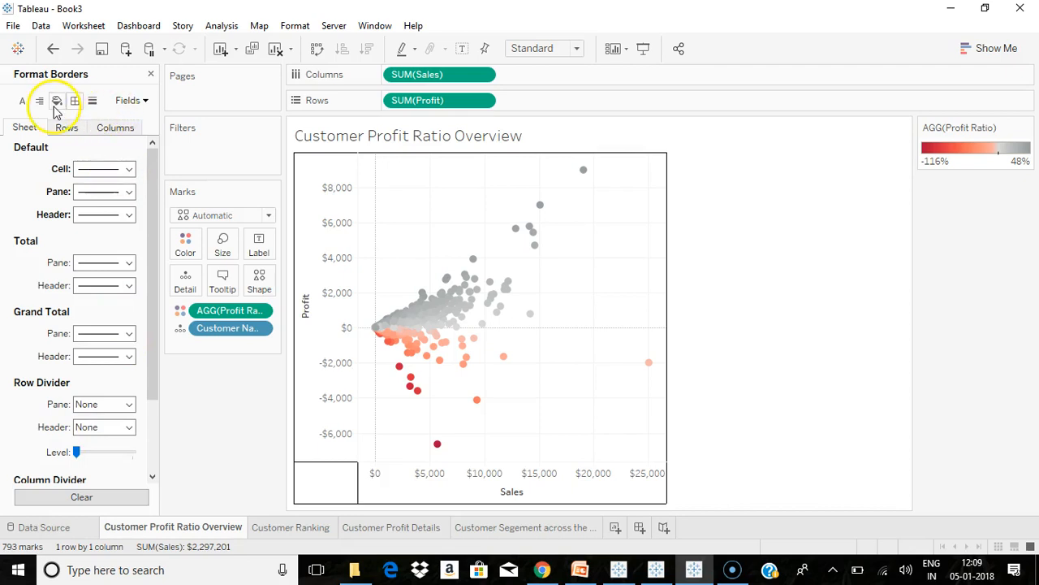
{"action": "left_click", "coordinate": [21, 102]}
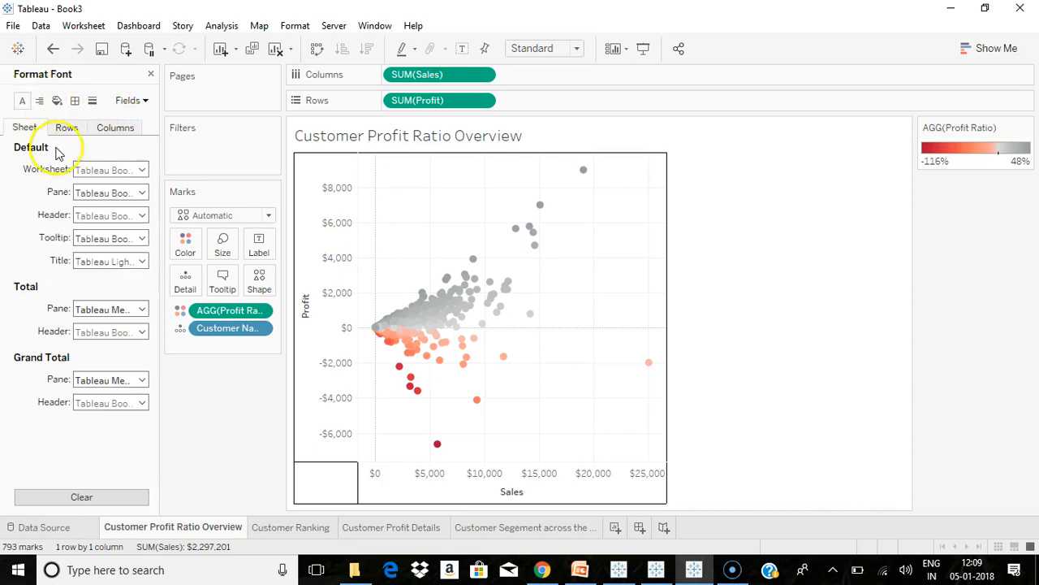
{"action": "left_click", "coordinate": [105, 170]}
{"action": "left_click", "coordinate": [36, 198]}
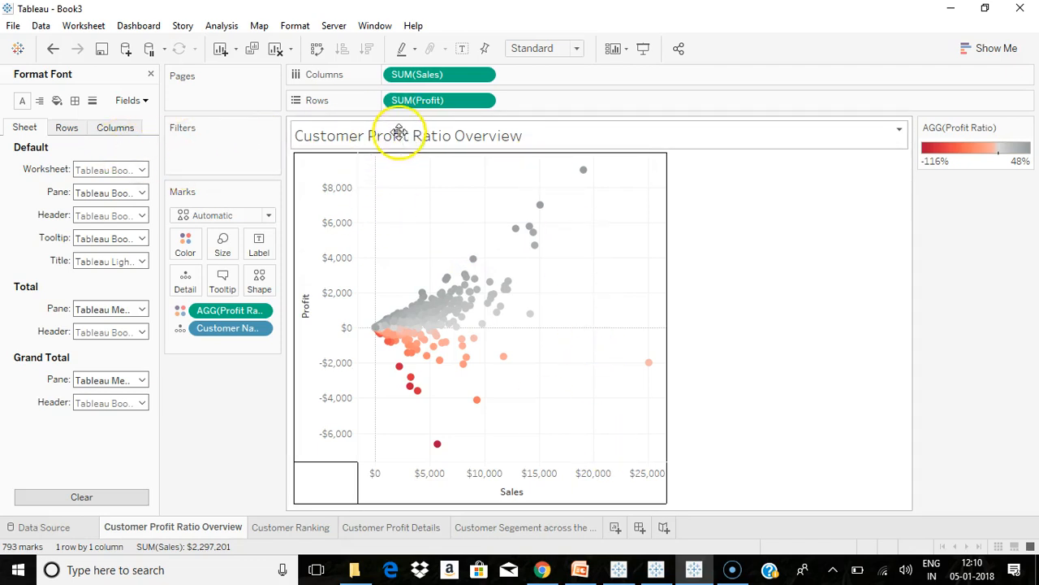
- Shade the title of Customer Profit Ratio Overview with a light blue-gray color
{"action": "left_click", "coordinate": [898, 129]}
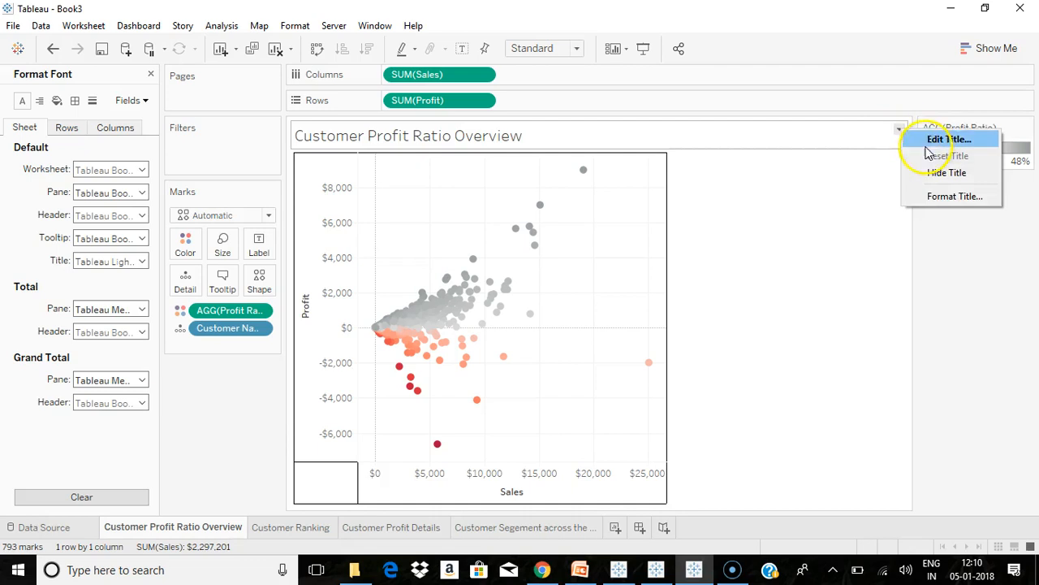
{"action": "left_click", "coordinate": [942, 197]}
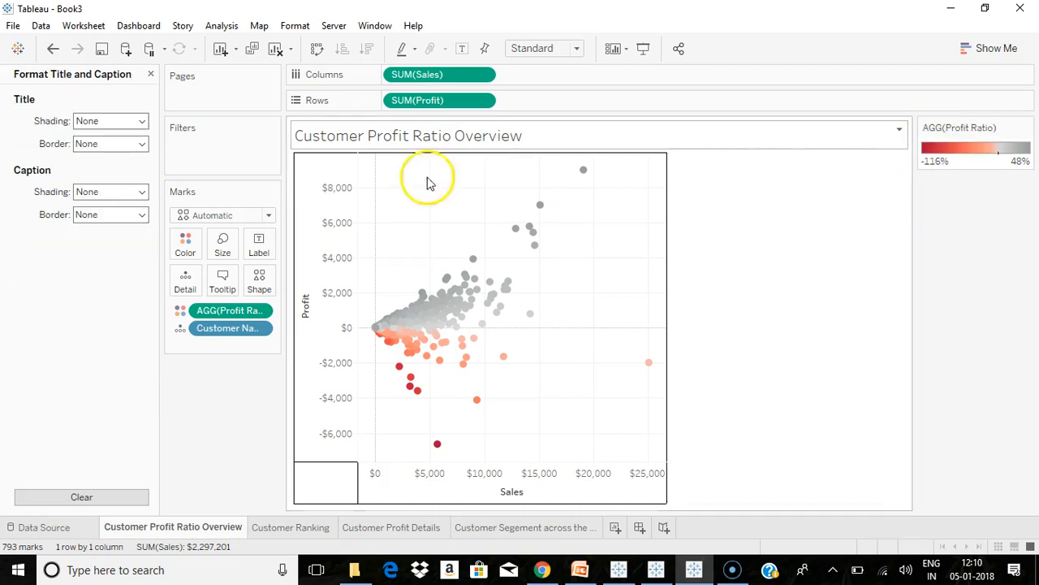
{"action": "left_click", "coordinate": [95, 122]}
{"action": "left_click", "coordinate": [169, 163]}
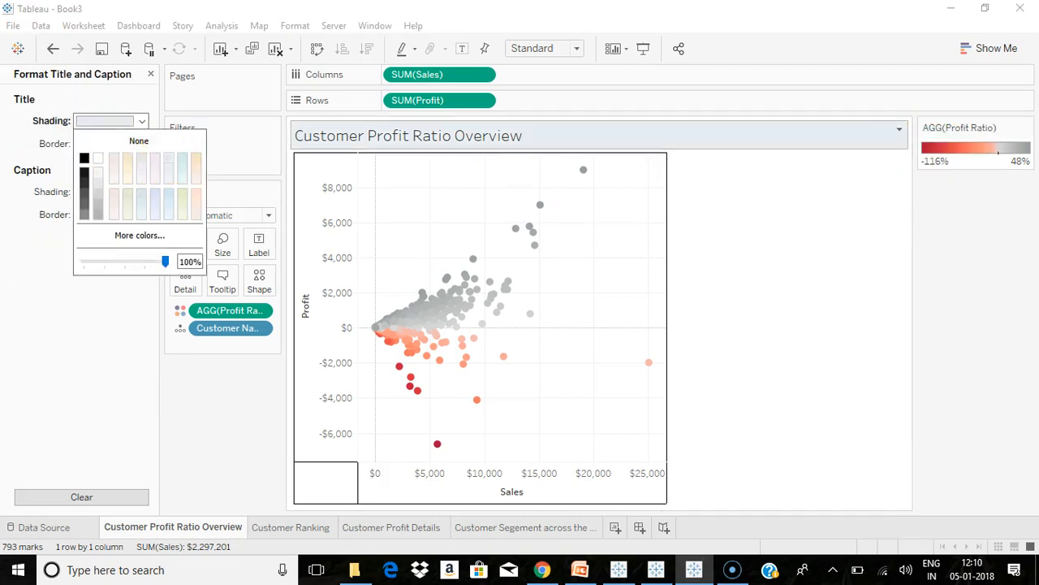
- Give the title of Customer Profit Ratio Overview a thin solid gold border
{"action": "left_click", "coordinate": [102, 146]}
{"action": "left_click", "coordinate": [111, 145]}
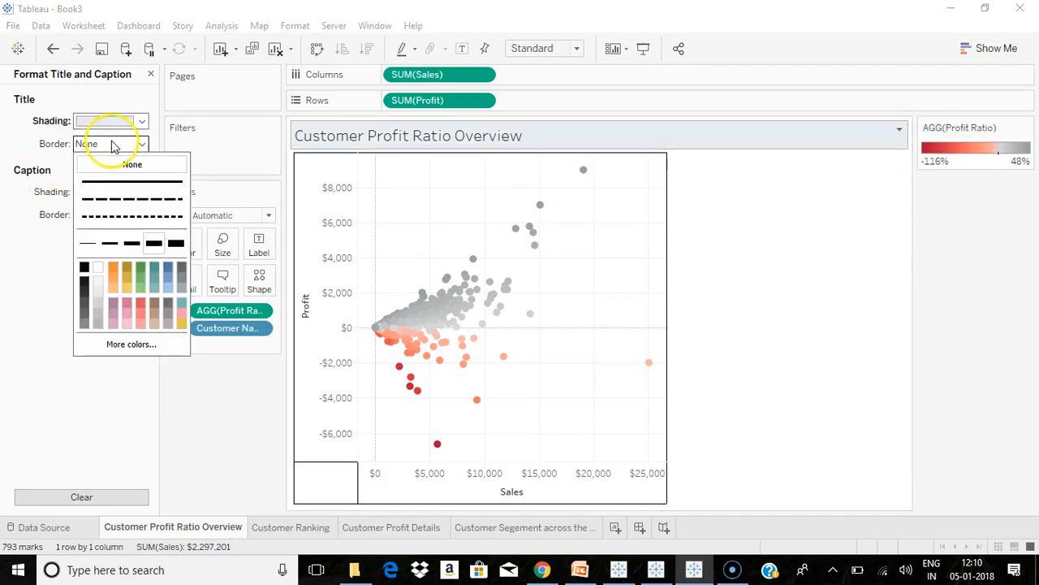
{"action": "left_click", "coordinate": [127, 272]}
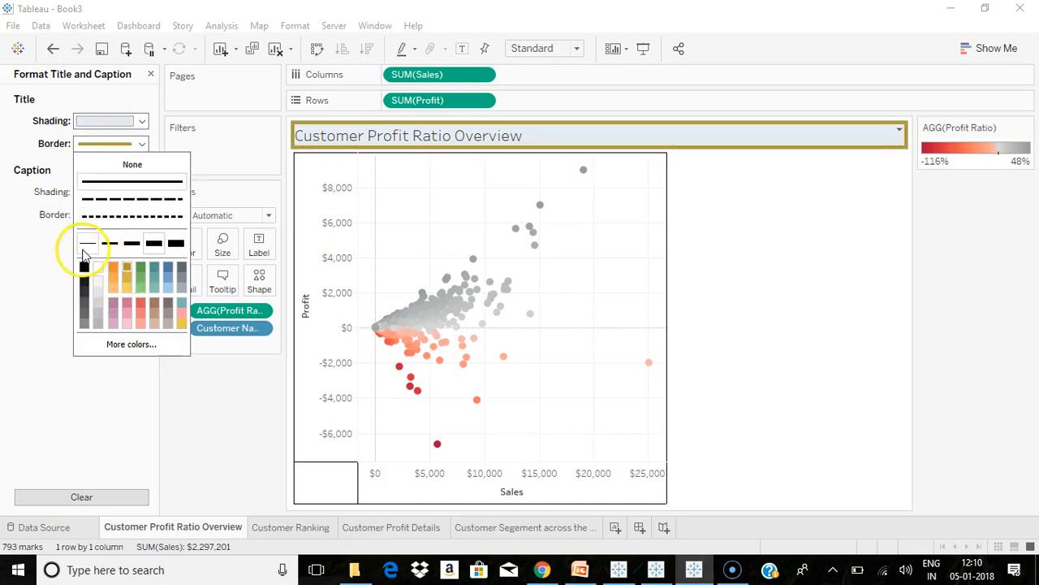
{"action": "left_click", "coordinate": [6, 244]}
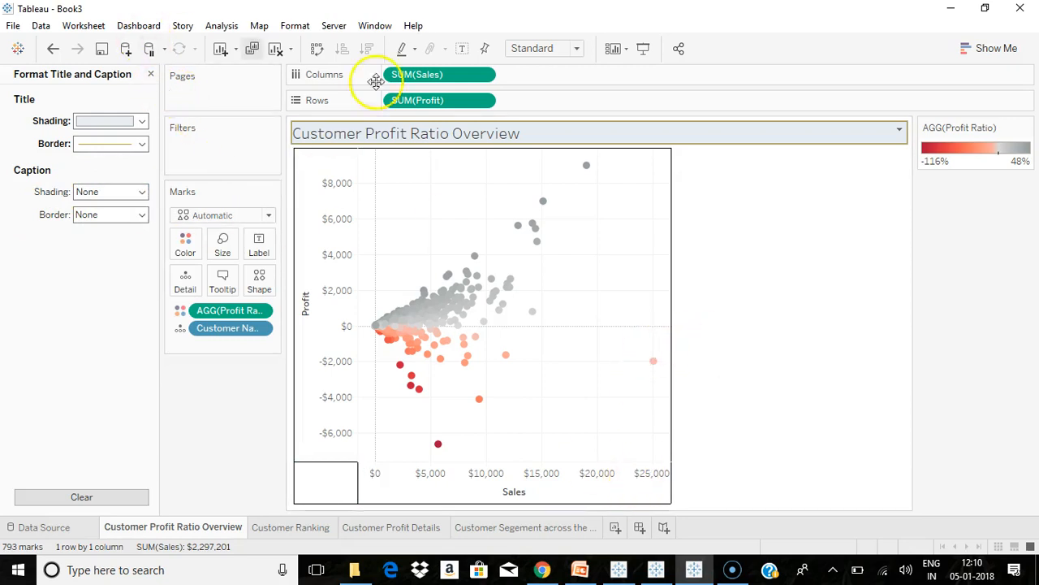
- Show the caption of Customer Profit Ratio Overview and open its text for editing without changing it
{"action": "left_click", "coordinate": [98, 26]}
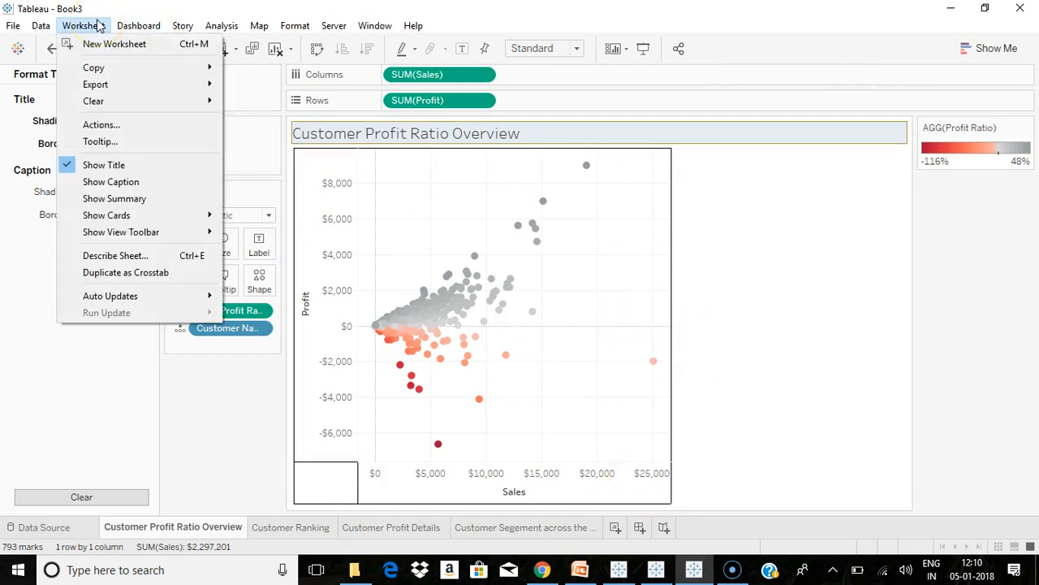
{"action": "left_click", "coordinate": [126, 185]}
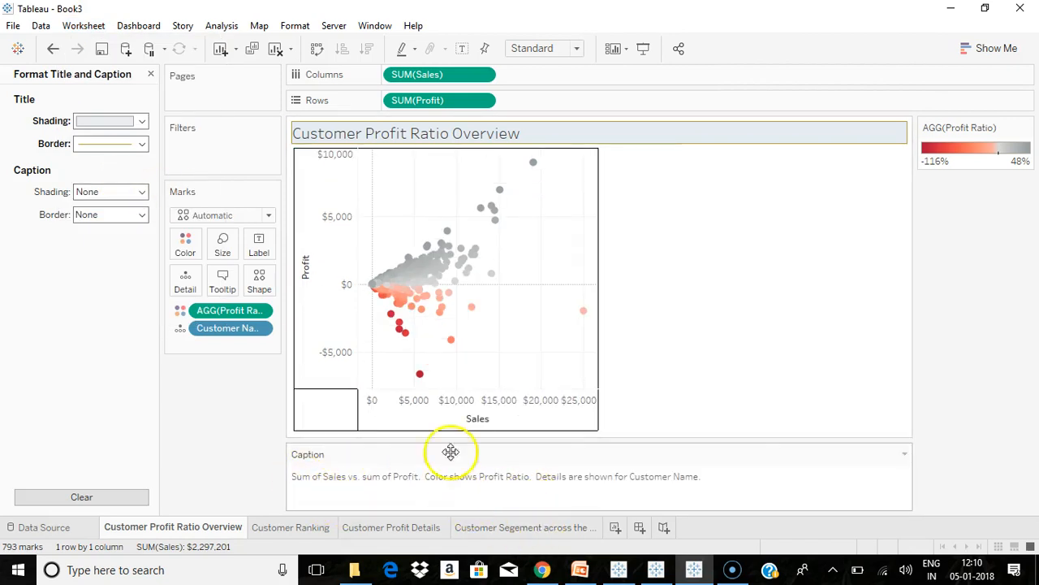
{"action": "mouse_move", "coordinate": [436, 317]}
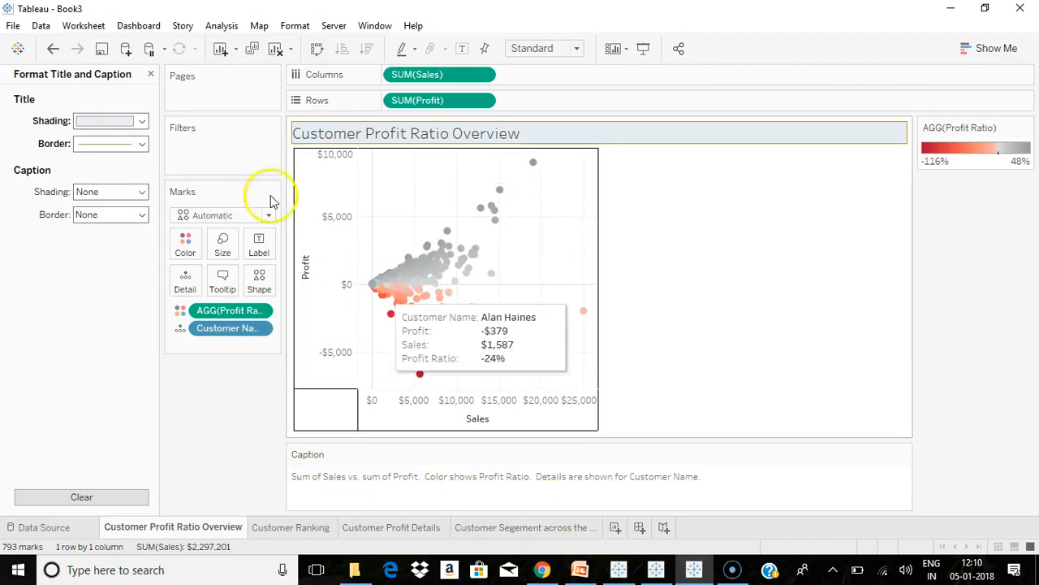
{"action": "left_click", "coordinate": [903, 456]}
{"action": "left_click", "coordinate": [844, 469]}
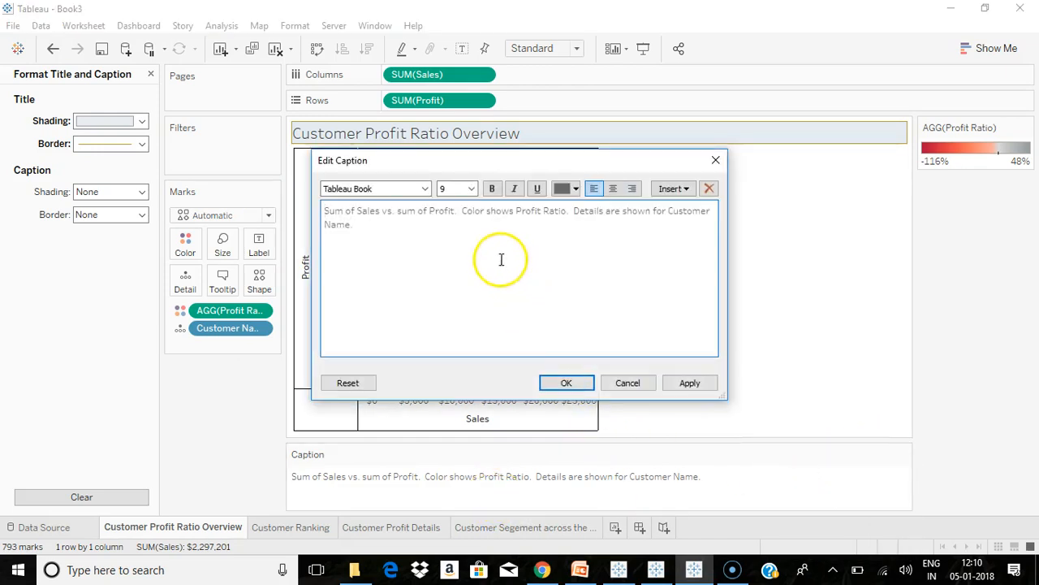
{"action": "left_click_drag", "start_coordinate": [501, 259], "coordinate": [287, 180]}
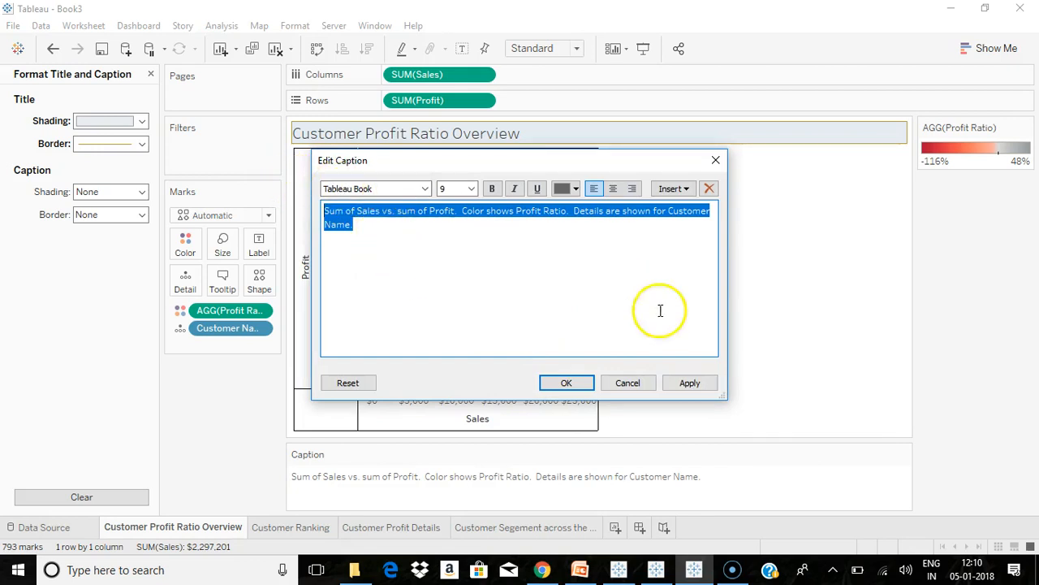
{"action": "left_click", "coordinate": [629, 385]}
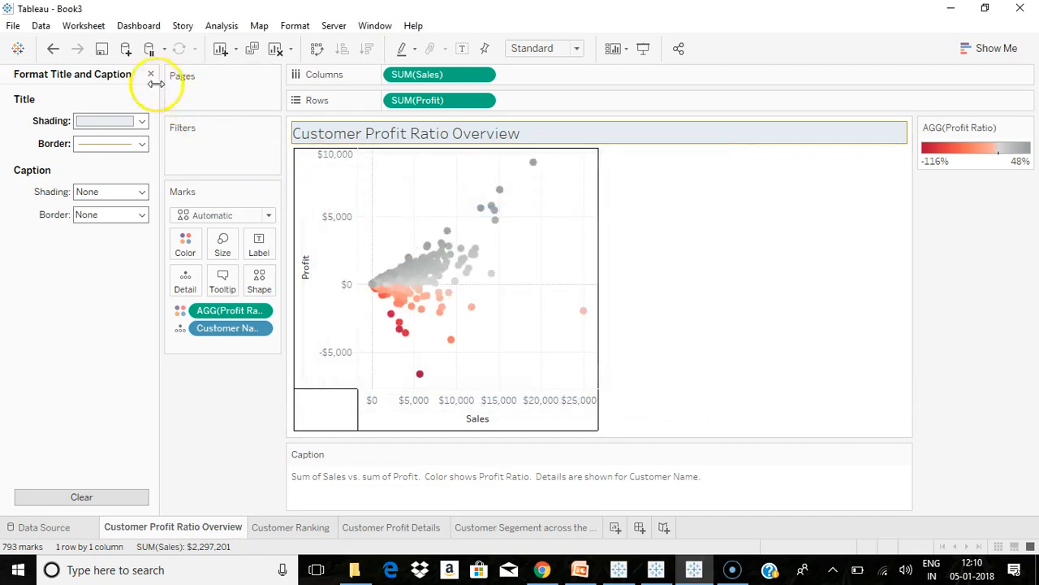
- Hide the caption of Customer Profit Ratio Overview and close the title and caption formatting
{"action": "left_click", "coordinate": [73, 28]}
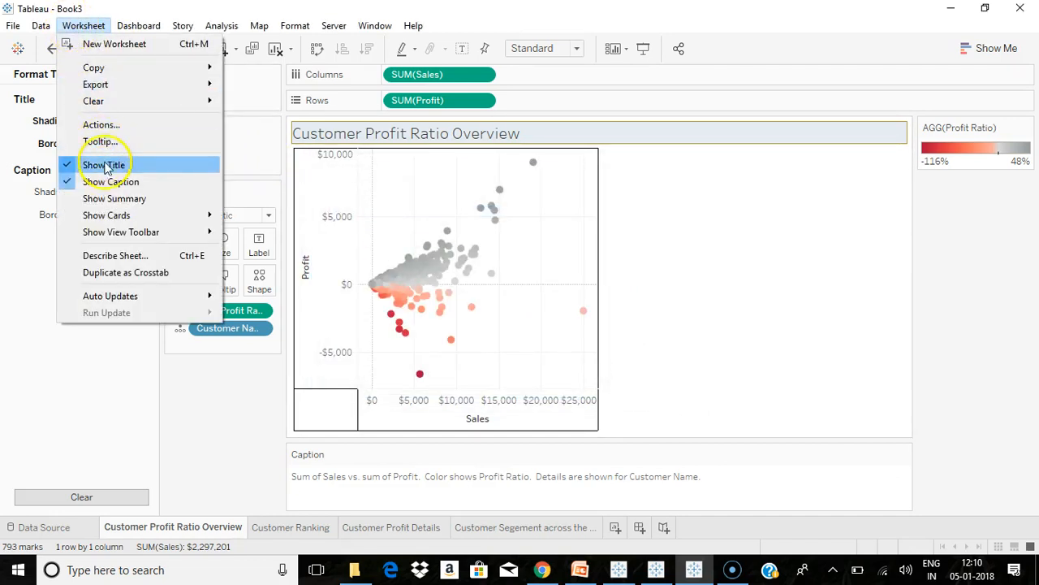
{"action": "left_click", "coordinate": [107, 182]}
{"action": "left_click", "coordinate": [149, 75]}
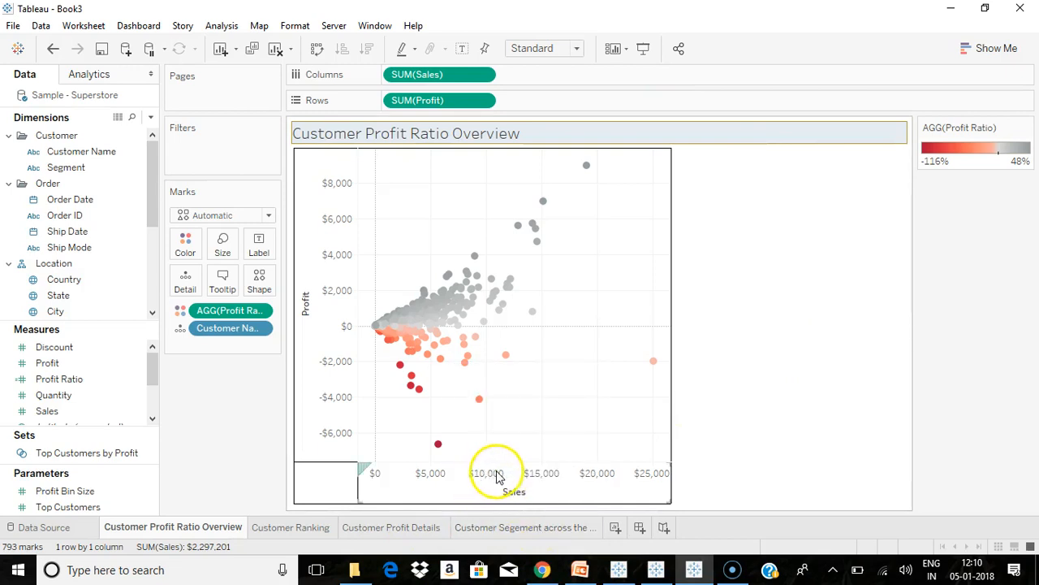
- Copy the formatting of Customer Profit Ratio Overview to Customer Ranking, Customer Profit Details and Customer Segement across the State
{"action": "right_click", "coordinate": [239, 529]}
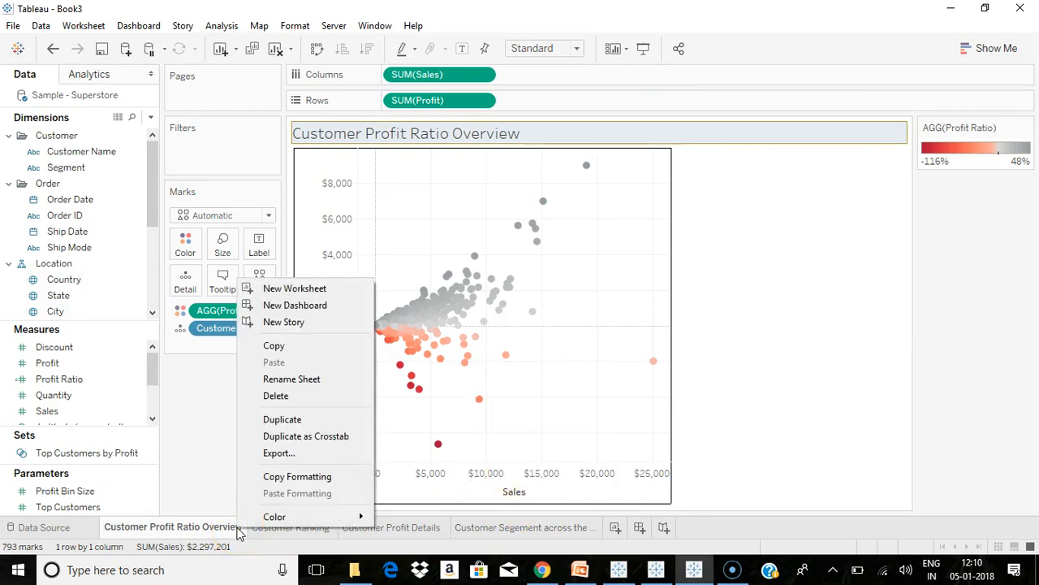
{"action": "left_click", "coordinate": [260, 479]}
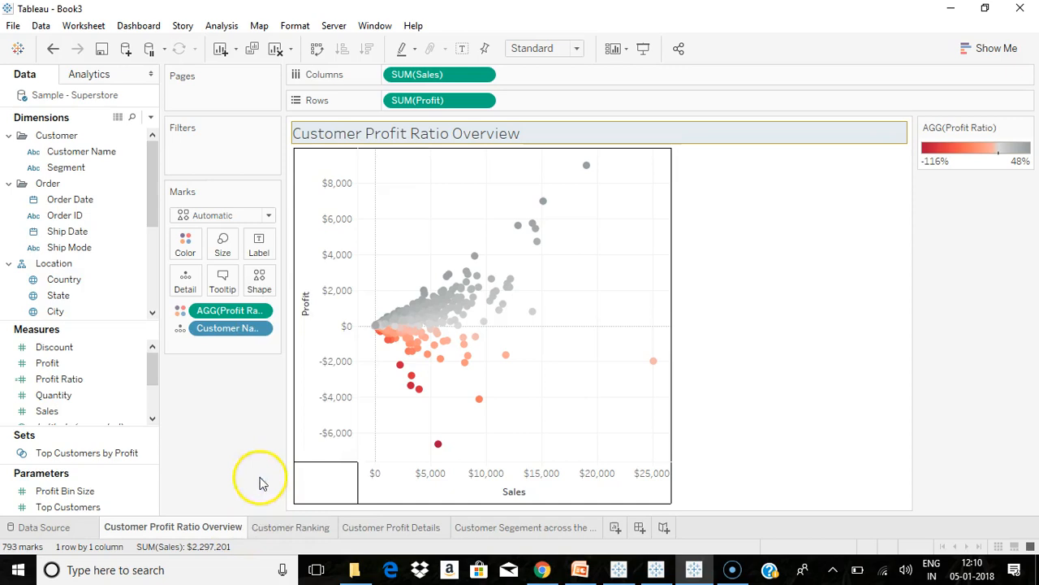
{"action": "left_click", "coordinate": [281, 531]}
{"action": "right_click", "coordinate": [275, 528]}
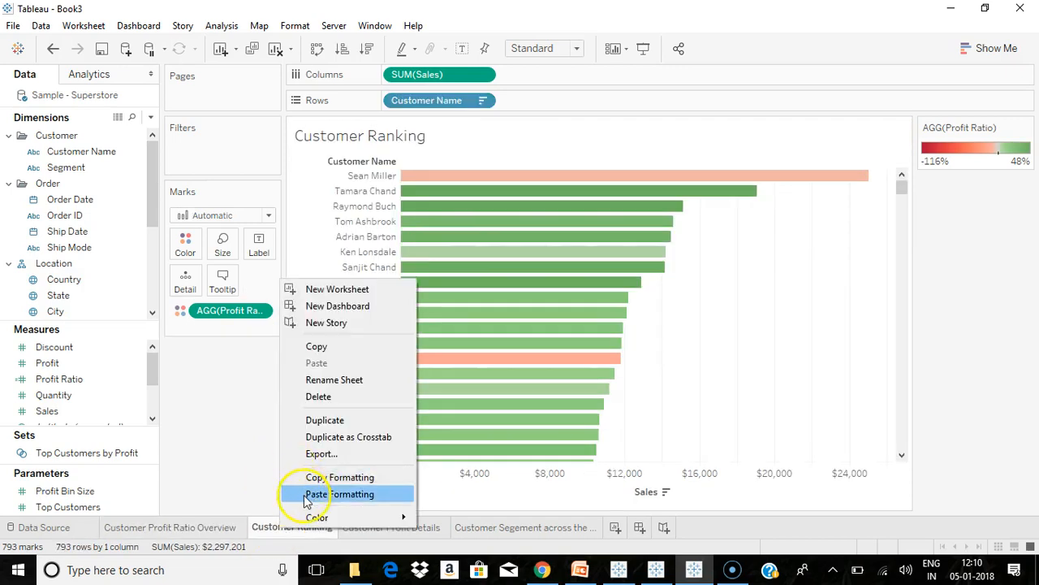
{"action": "left_click", "coordinate": [285, 492]}
{"action": "right_click", "coordinate": [349, 526]}
{"action": "left_click", "coordinate": [384, 491]}
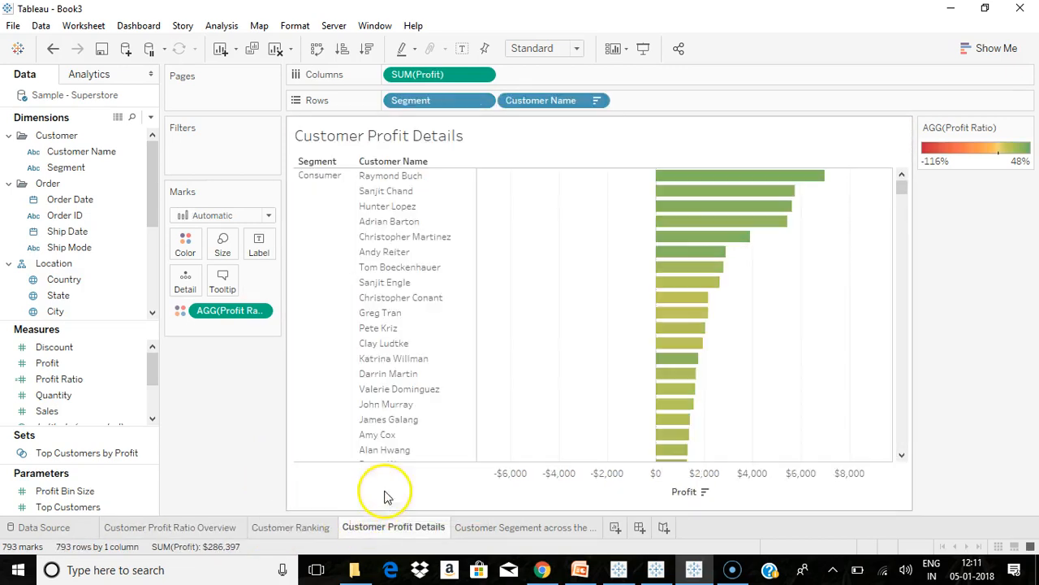
{"action": "right_click", "coordinate": [468, 531]}
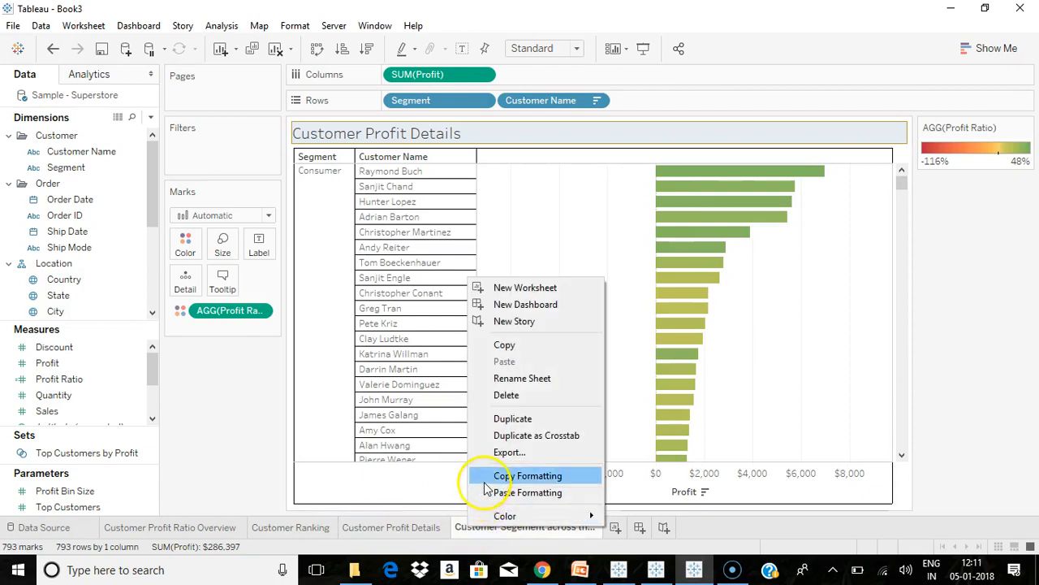
{"action": "left_click", "coordinate": [483, 492]}
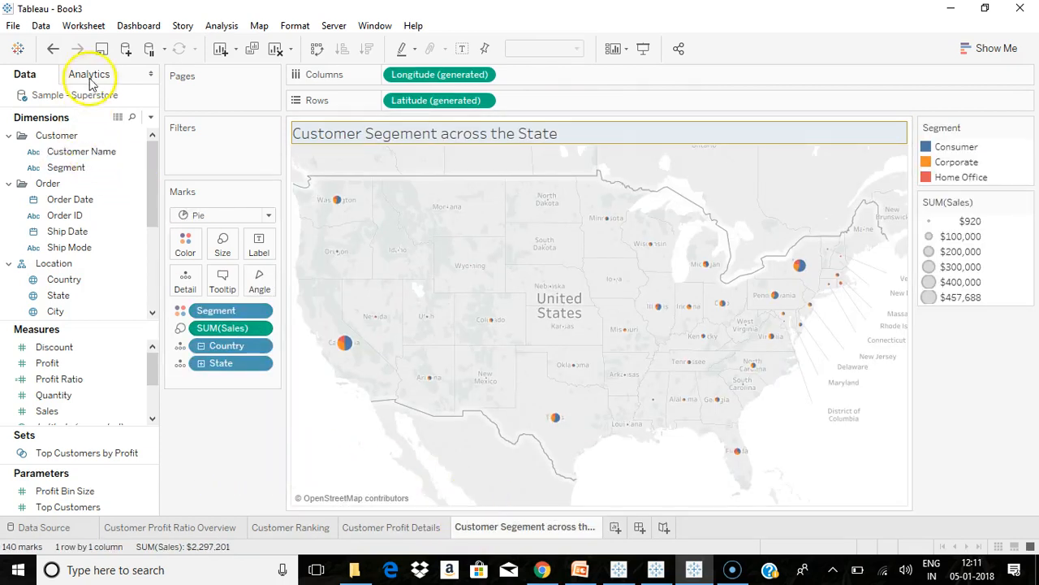
- Set the pane borders of the row and column dividers on the Customer Segement across the State map to solid black lines
{"action": "left_click", "coordinate": [294, 25]}
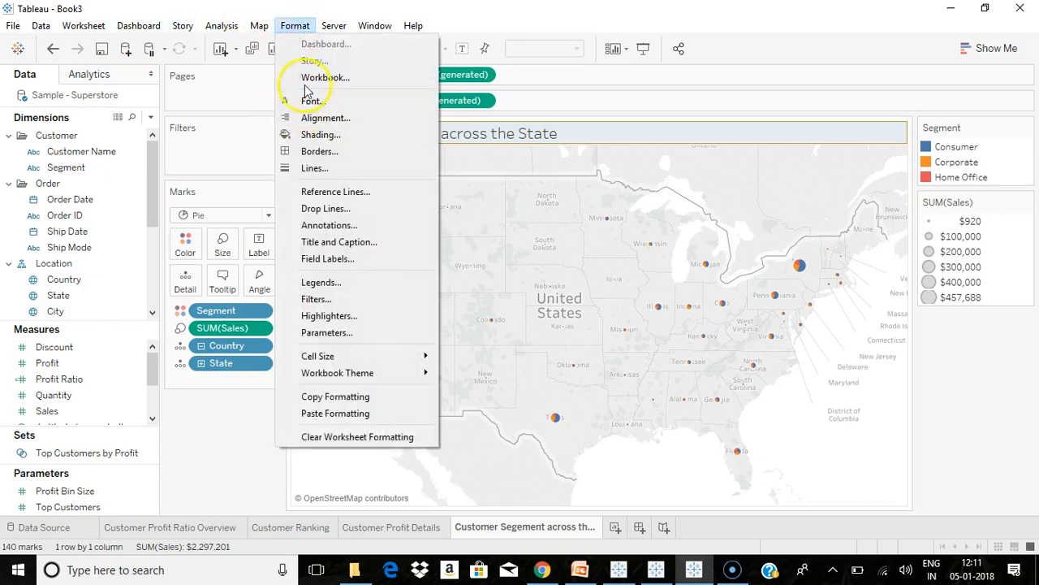
{"action": "left_click", "coordinate": [320, 151]}
{"action": "left_click", "coordinate": [109, 406]}
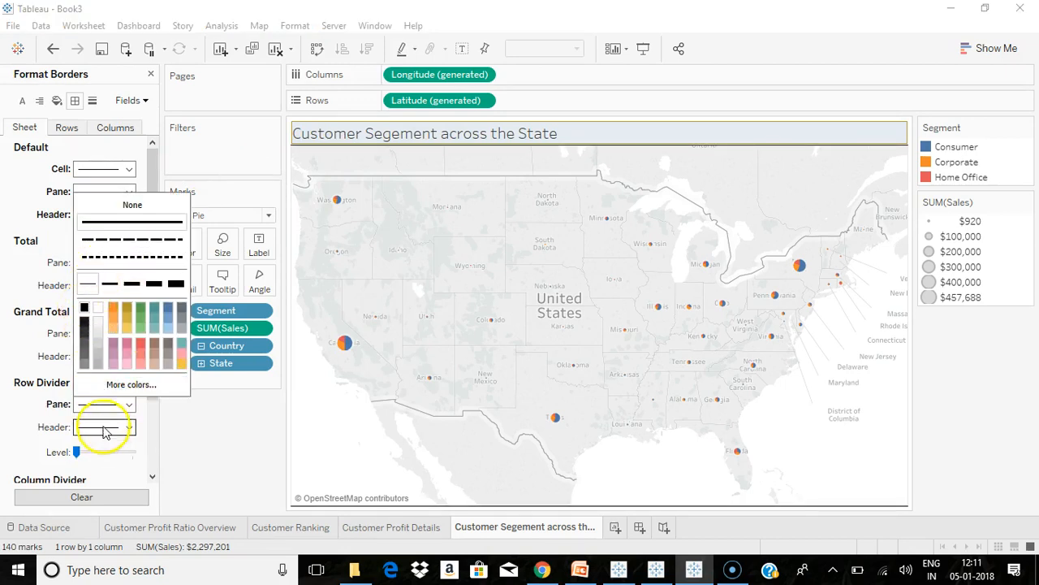
{"action": "left_click", "coordinate": [168, 468]}
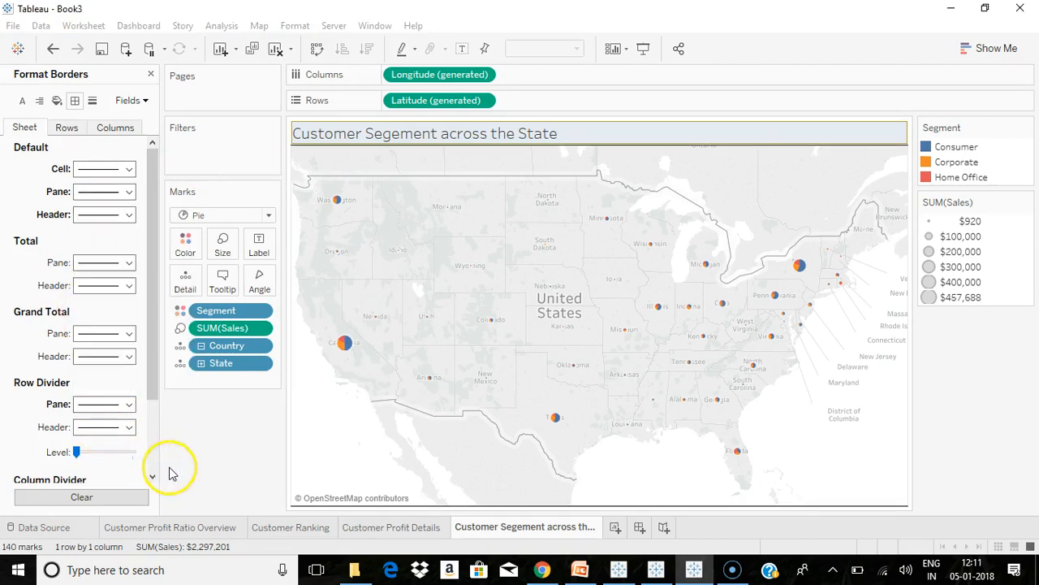
{"action": "left_click", "coordinate": [87, 129]}
{"action": "left_click", "coordinate": [115, 127]}
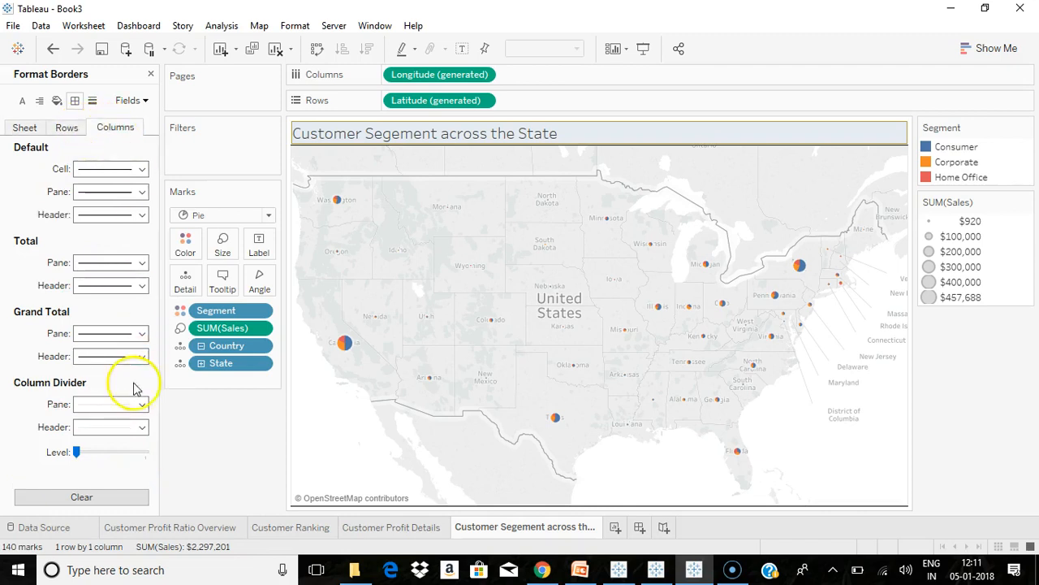
{"action": "left_click", "coordinate": [116, 406]}
{"action": "left_click", "coordinate": [84, 306]}
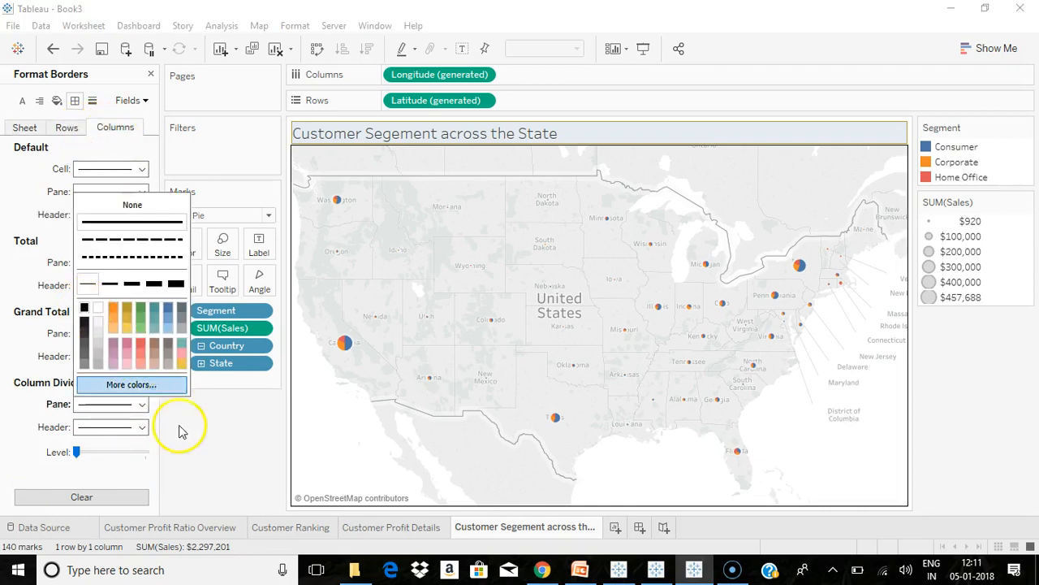
{"action": "left_click", "coordinate": [193, 462]}
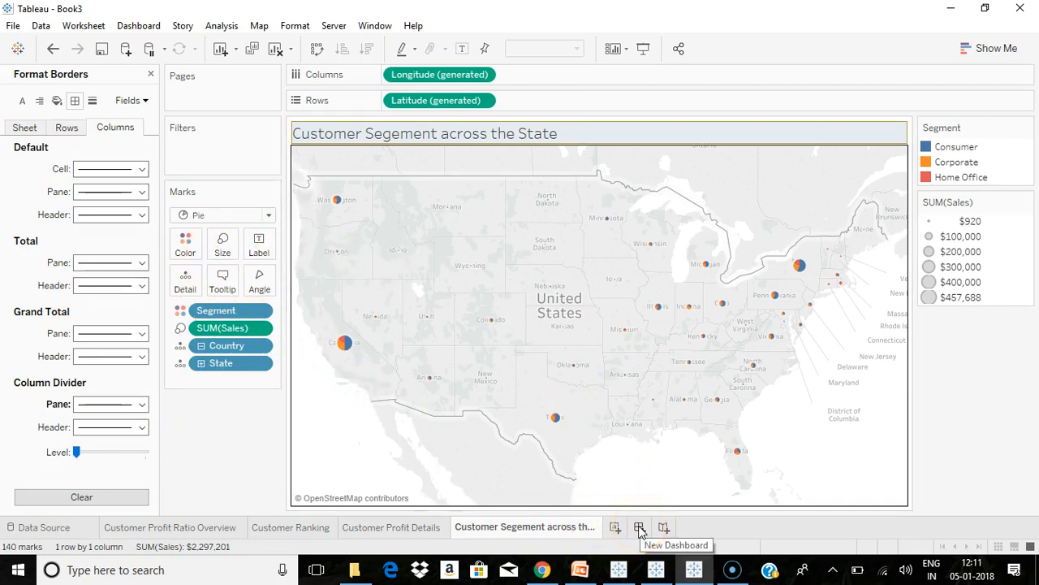
- Create a dashboard with Customer Profit Ratio Overview and Customer Ranking side by side above Customer Profit Details and Customer Segement across the State
{"action": "left_click", "coordinate": [138, 28]}
{"action": "left_click", "coordinate": [138, 46]}
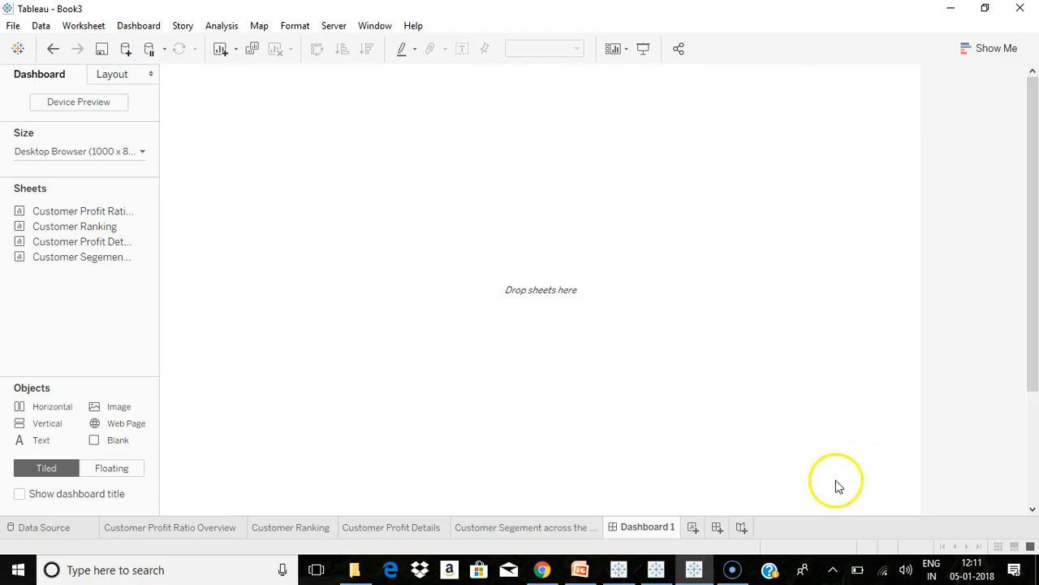
{"action": "mouse_move", "coordinate": [101, 217]}
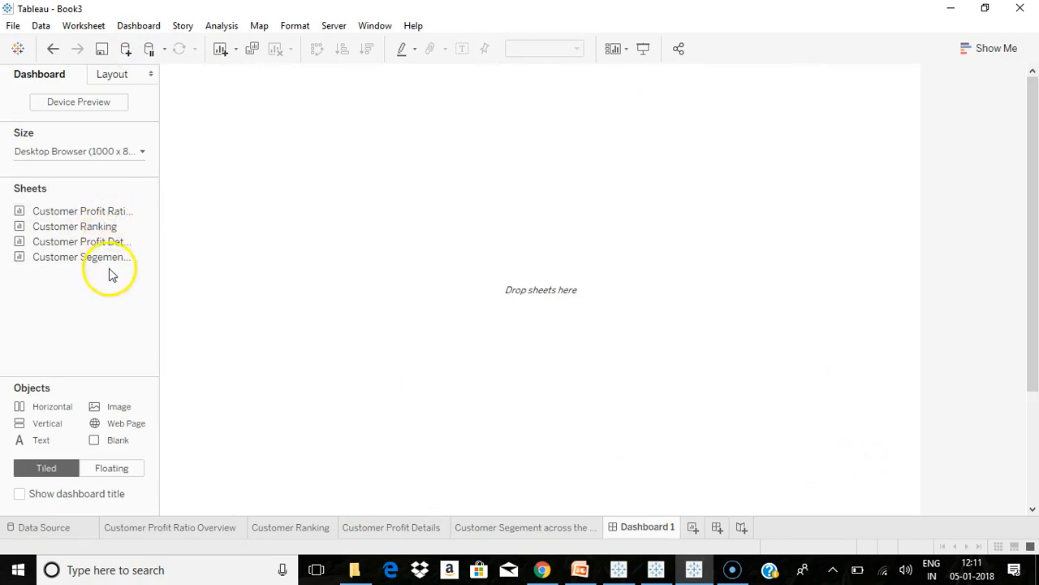
{"action": "mouse_move", "coordinate": [112, 266]}
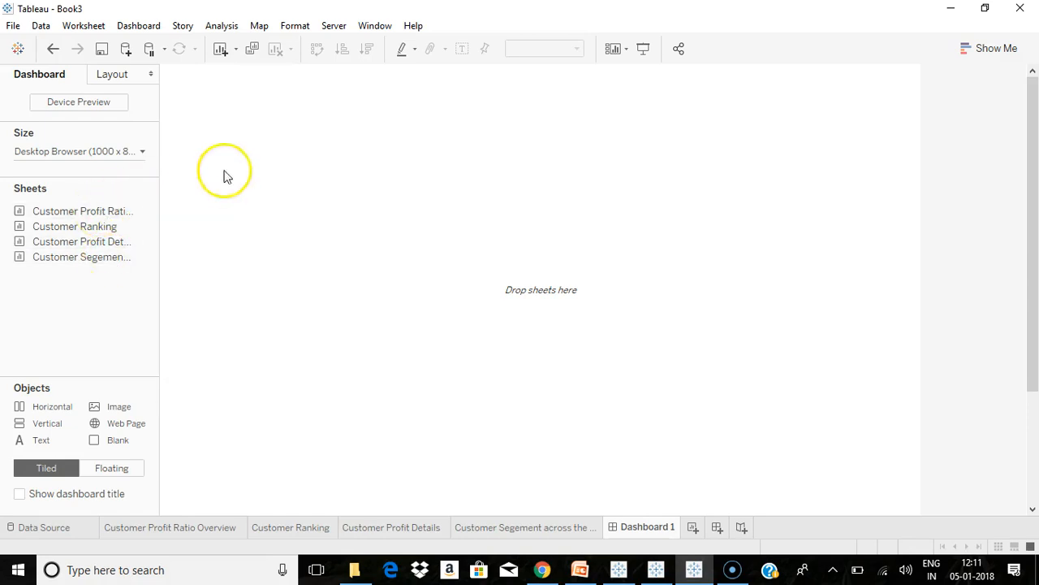
{"action": "left_click_drag", "start_coordinate": [77, 213], "coordinate": [239, 171]}
{"action": "left_click_drag", "start_coordinate": [74, 225], "coordinate": [626, 281]}
{"action": "left_click_drag", "start_coordinate": [57, 241], "coordinate": [325, 416]}
{"action": "left_click_drag", "start_coordinate": [72, 257], "coordinate": [626, 436]}
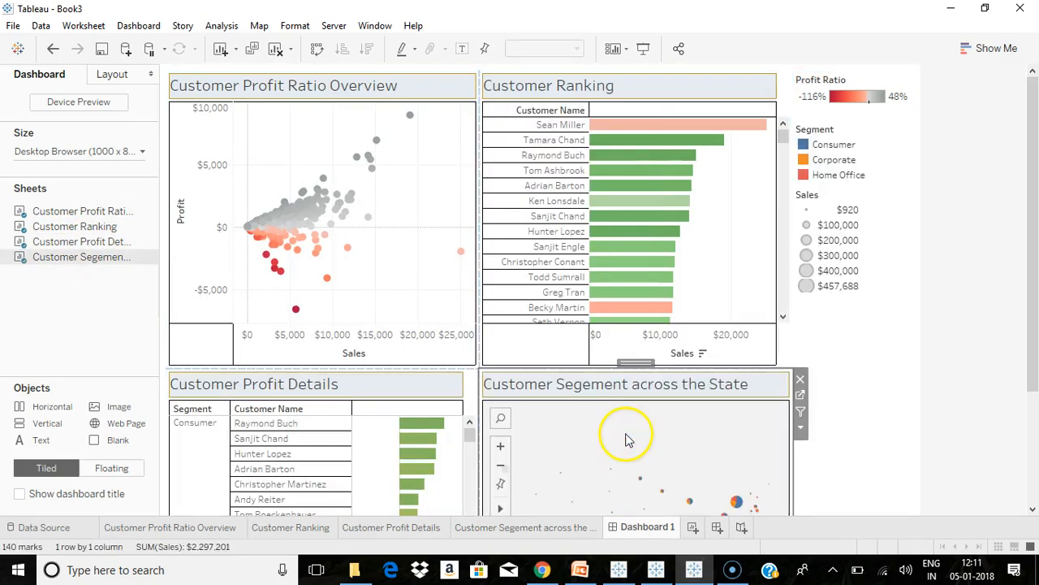
- Go from the Customer Profit Ratio Overview view on the dashboard to its source worksheet and return to Dashboard 1
{"action": "left_click", "coordinate": [371, 169]}
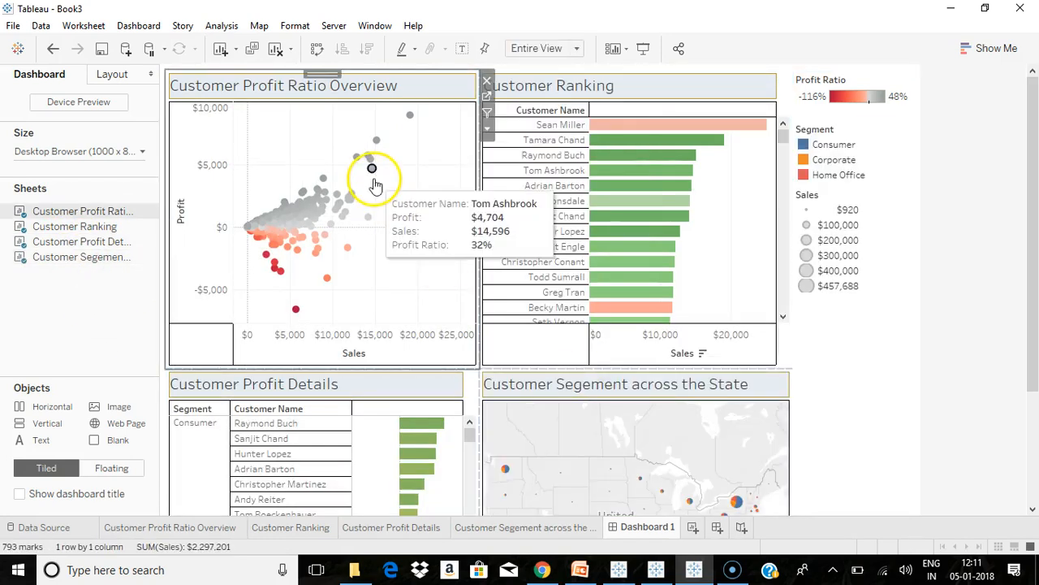
{"action": "left_click", "coordinate": [248, 168]}
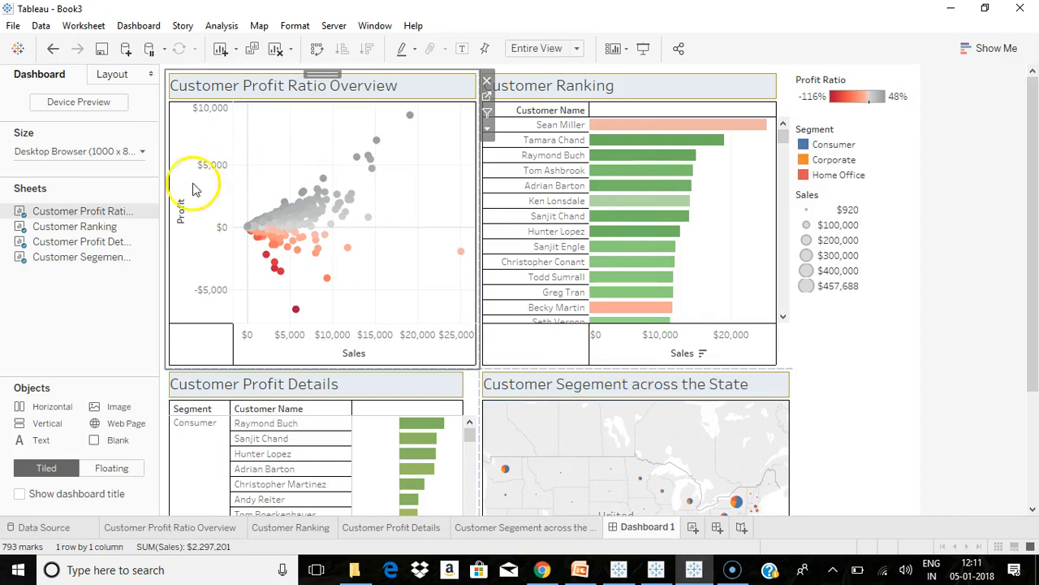
{"action": "left_click", "coordinate": [487, 127]}
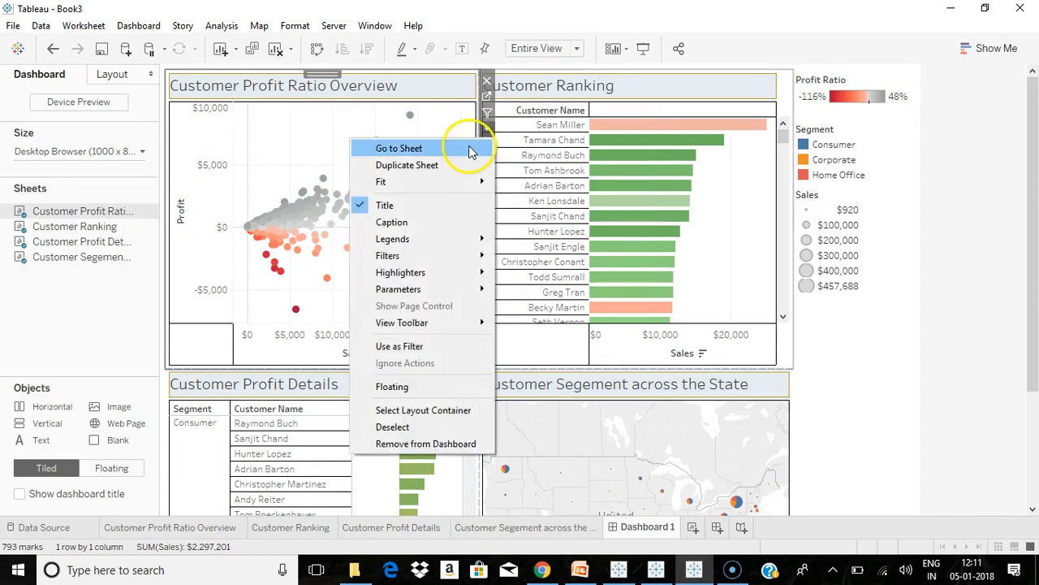
{"action": "left_click", "coordinate": [454, 150]}
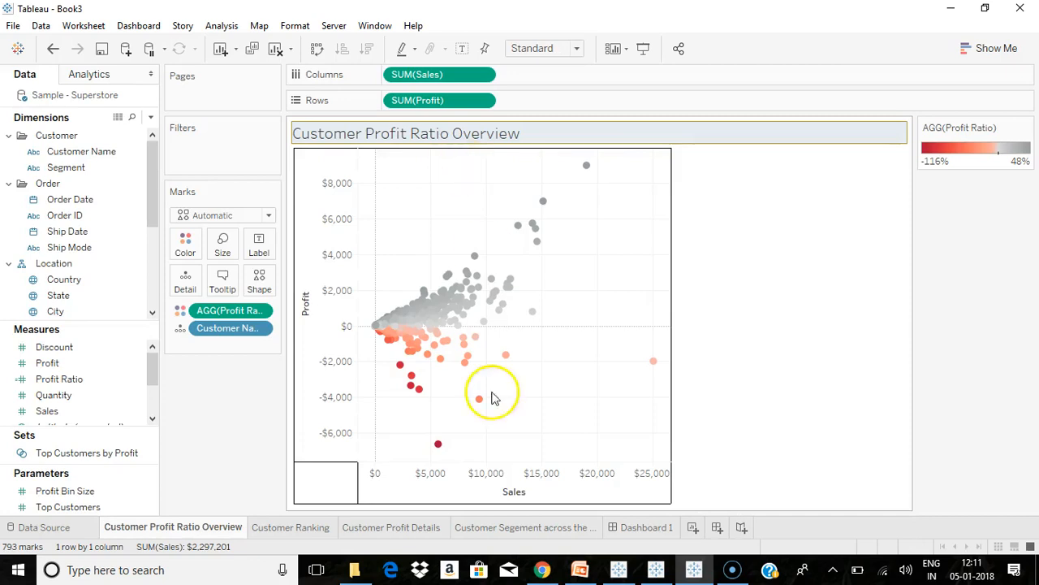
{"action": "left_click", "coordinate": [618, 528]}
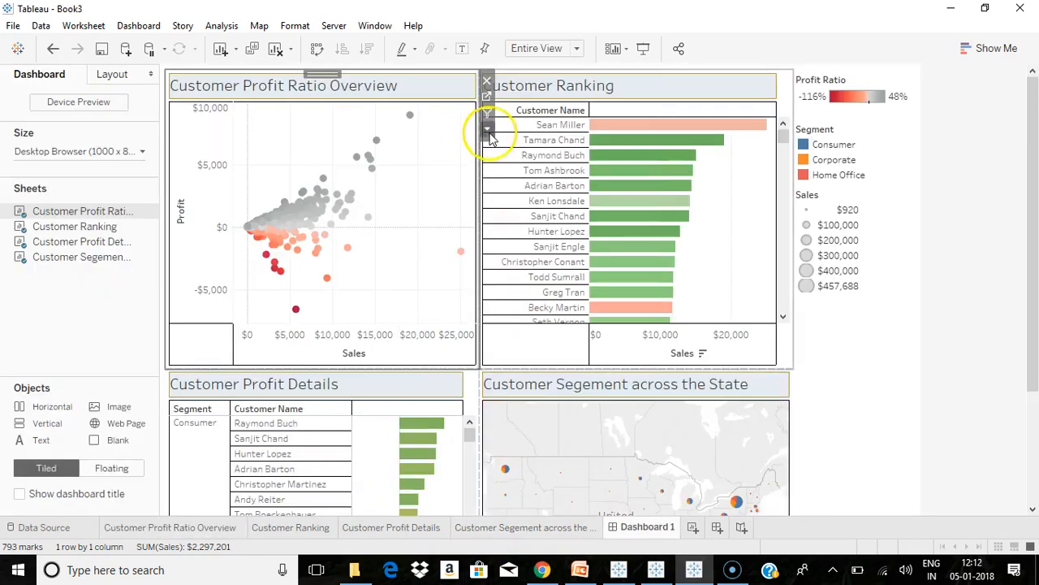
- Hide the Profit Ratio color legend of the Customer Profit Ratio Overview view on the dashboard
{"action": "left_click", "coordinate": [487, 127]}
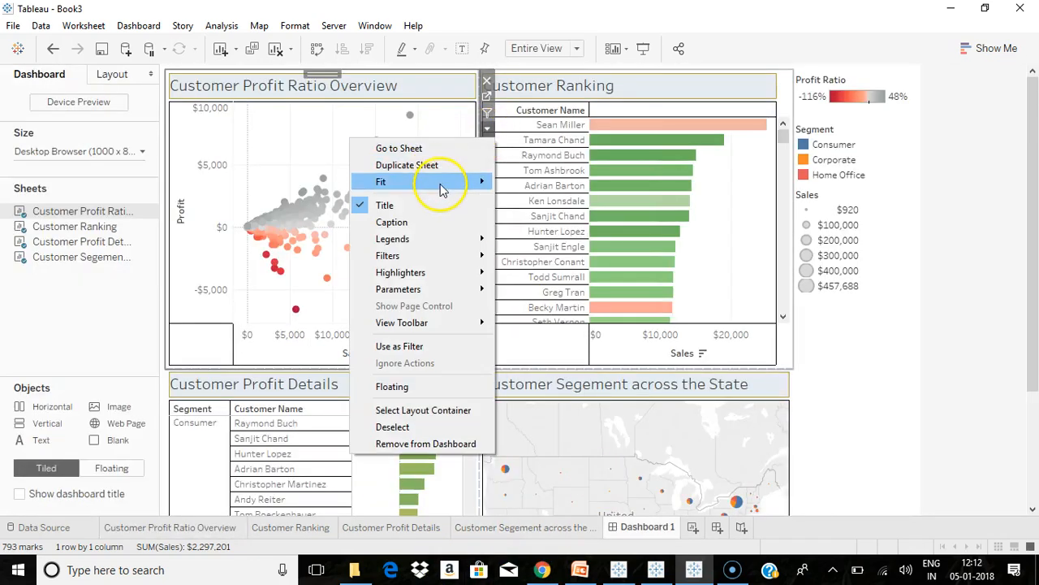
{"action": "mouse_move", "coordinate": [443, 181]}
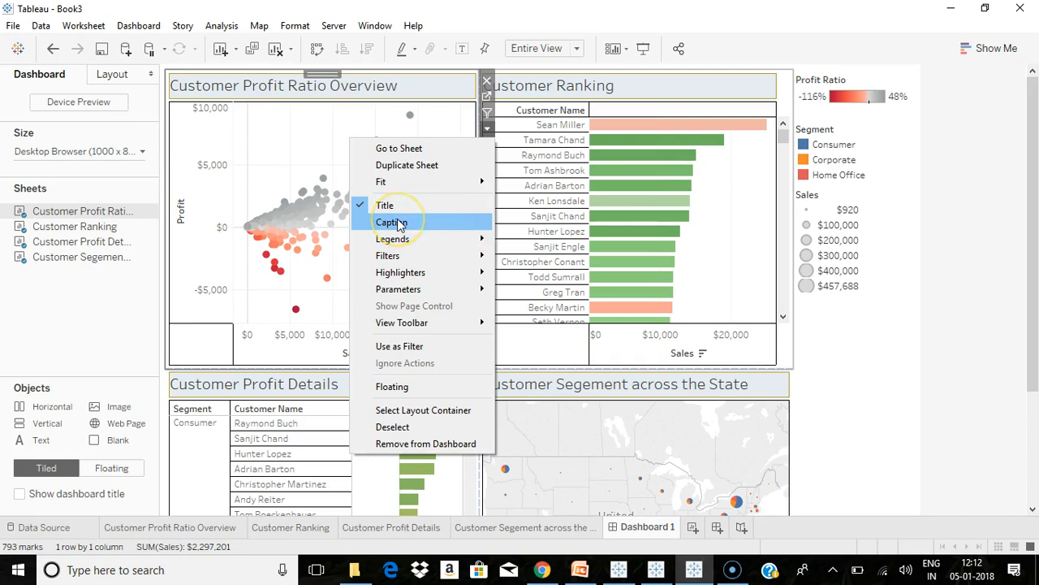
{"action": "left_click", "coordinate": [402, 239]}
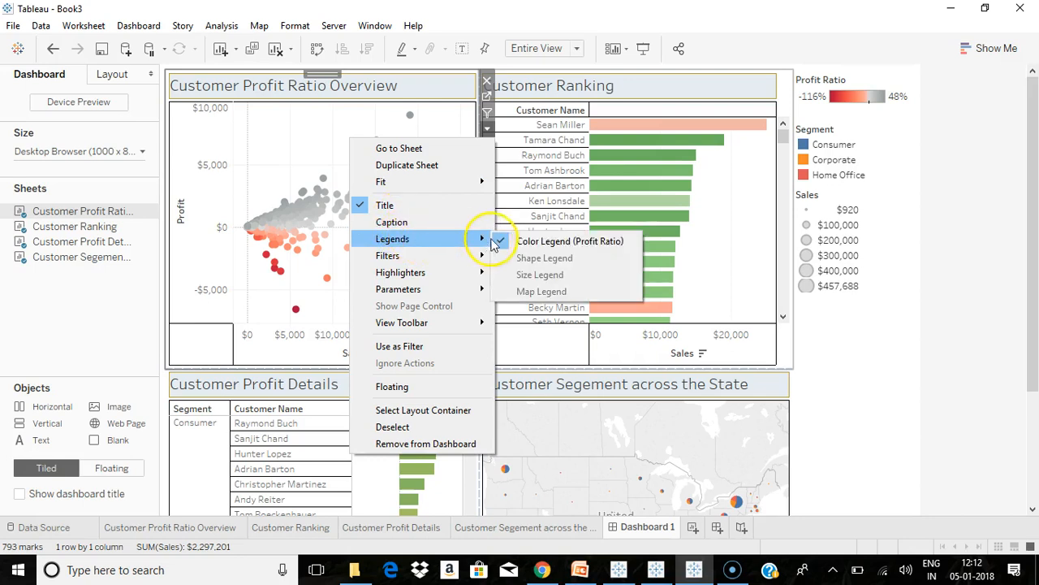
{"action": "left_click", "coordinate": [497, 242]}
{"action": "left_click", "coordinate": [486, 130]}
{"action": "mouse_move", "coordinate": [445, 273]}
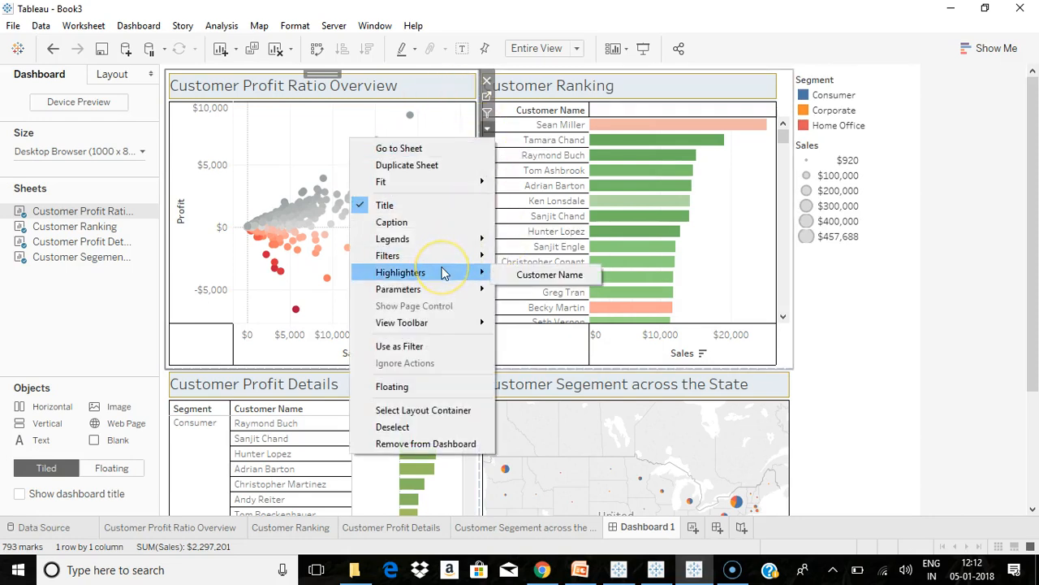
{"action": "left_click", "coordinate": [448, 260]}
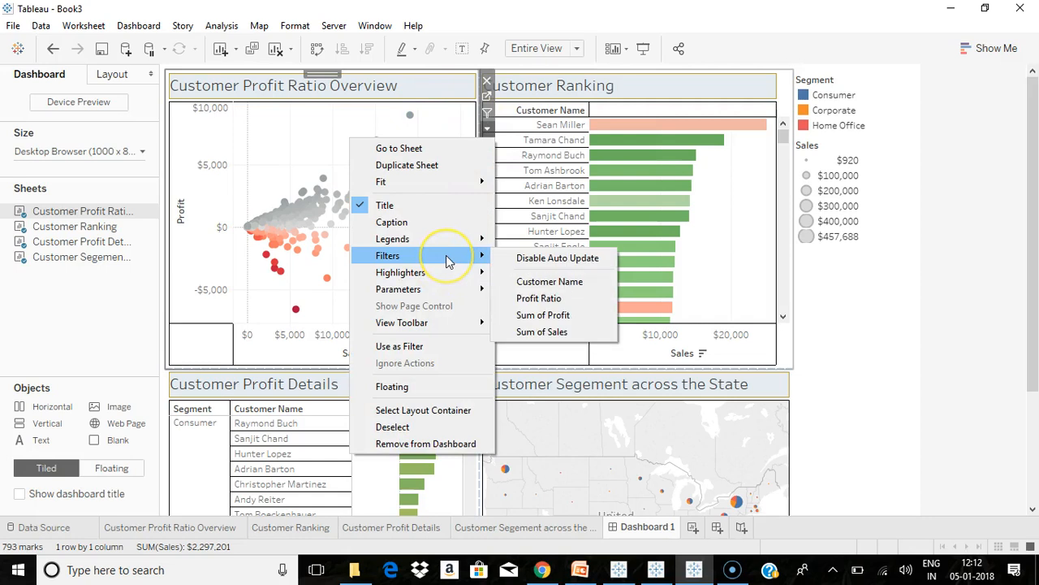
{"action": "left_click", "coordinate": [326, 278]}
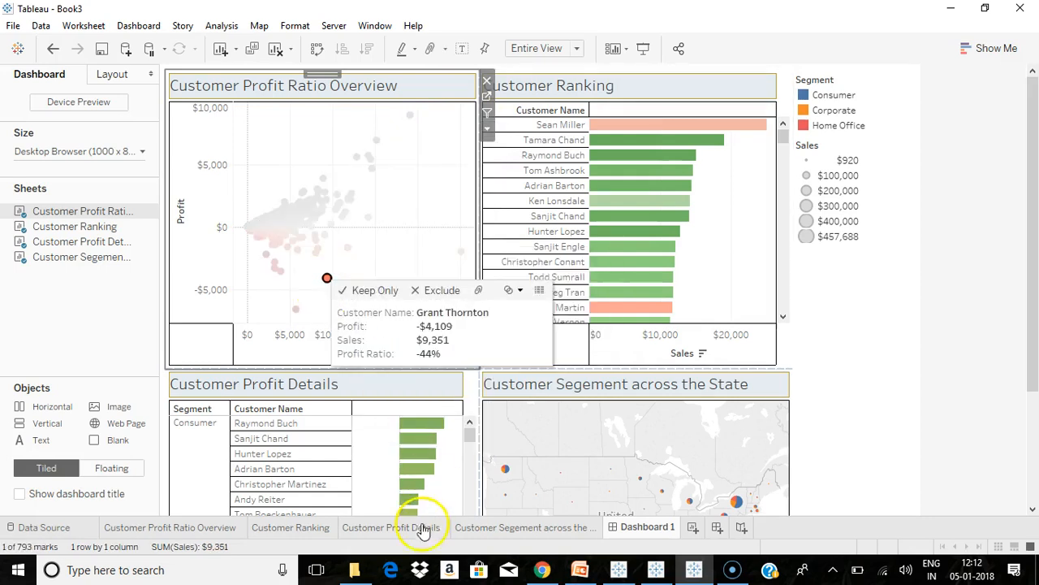
{"action": "left_click", "coordinate": [228, 527]}
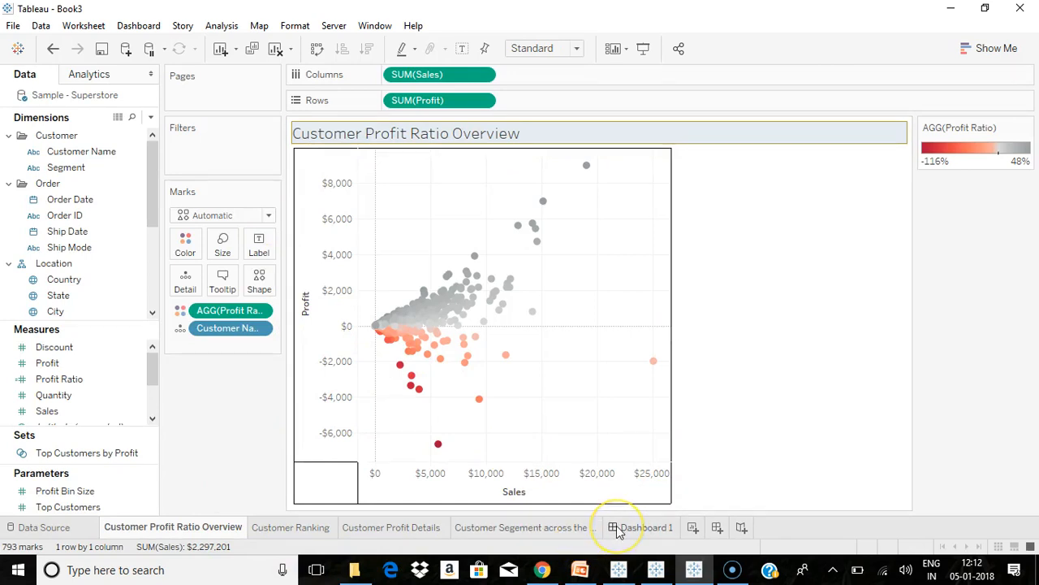
{"action": "left_click", "coordinate": [641, 527]}
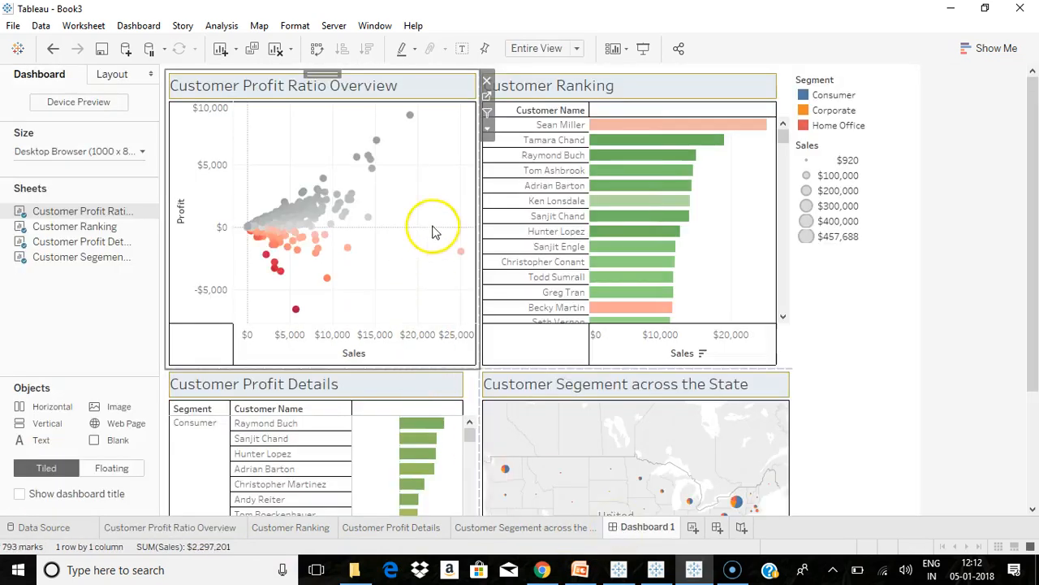
- Show a Customer Name filter for the Customer Profit Ratio Overview view on the dashboard
{"action": "left_click", "coordinate": [487, 129]}
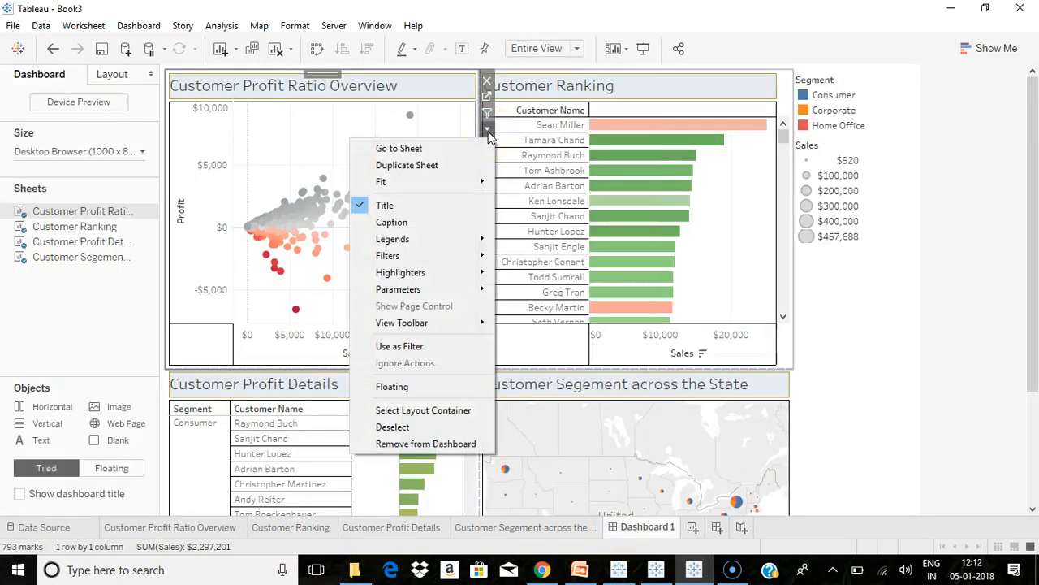
{"action": "mouse_move", "coordinate": [471, 257]}
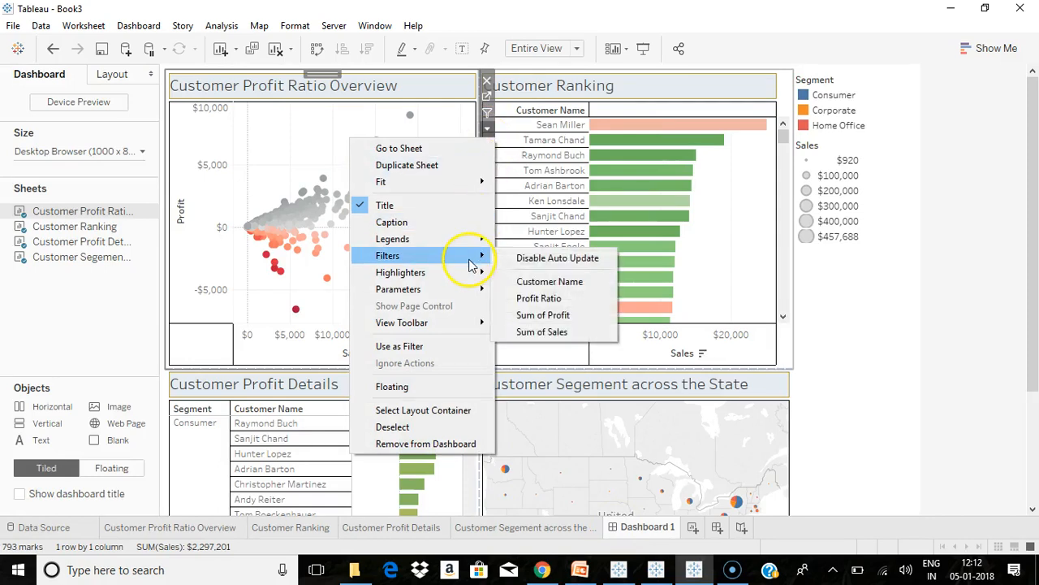
{"action": "left_click", "coordinate": [563, 287]}
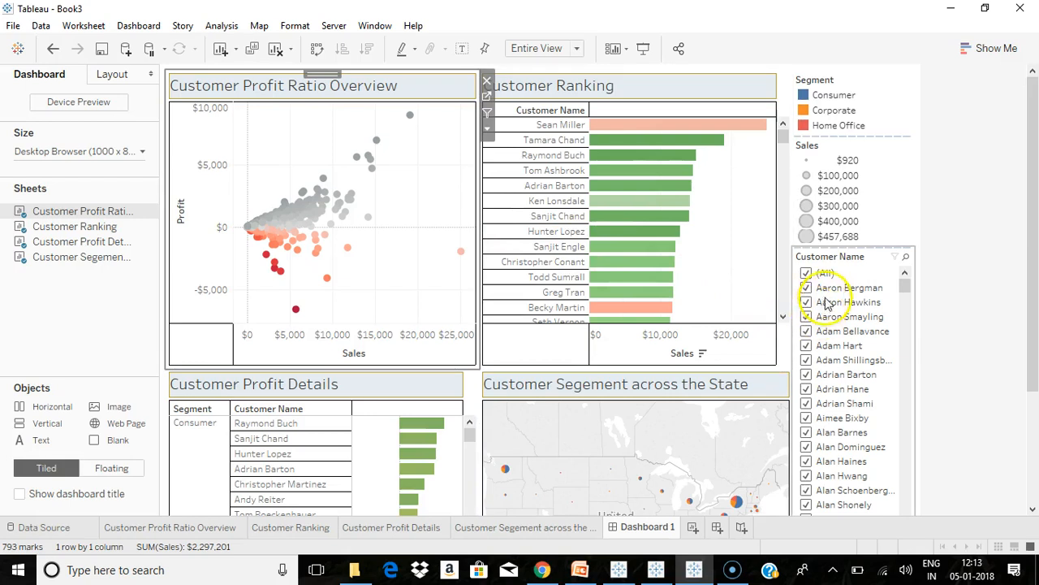
- Try the Customer Name filter by limiting it to three individual customers and reselecting all of them
{"action": "left_click", "coordinate": [805, 273]}
{"action": "left_click", "coordinate": [806, 287]}
{"action": "left_click", "coordinate": [805, 316]}
{"action": "left_click", "coordinate": [806, 331]}
{"action": "left_click", "coordinate": [806, 273]}
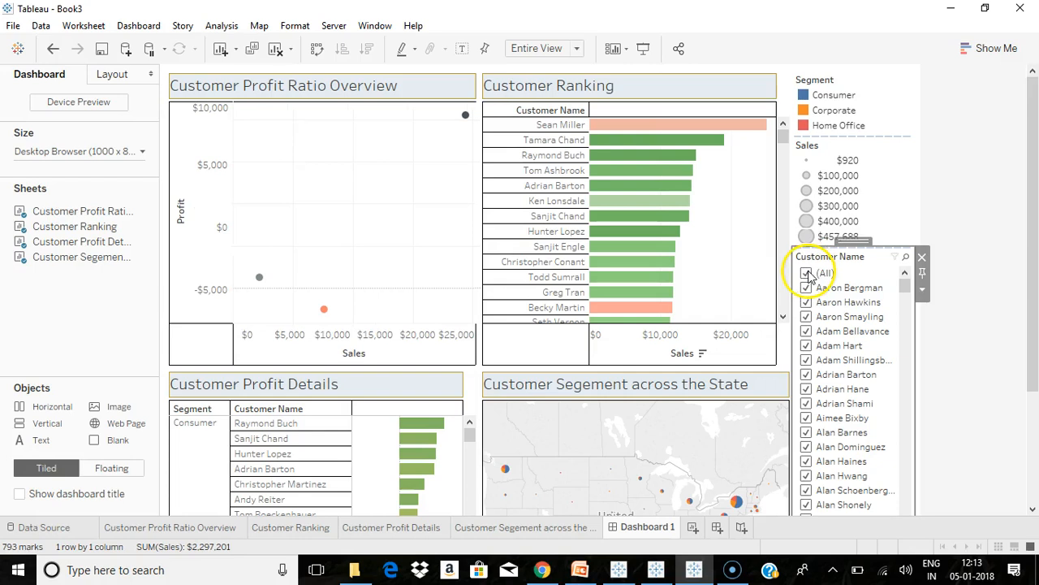
- Apply the Customer Name filter to all worksheets using this data source
{"action": "left_click", "coordinate": [922, 288]}
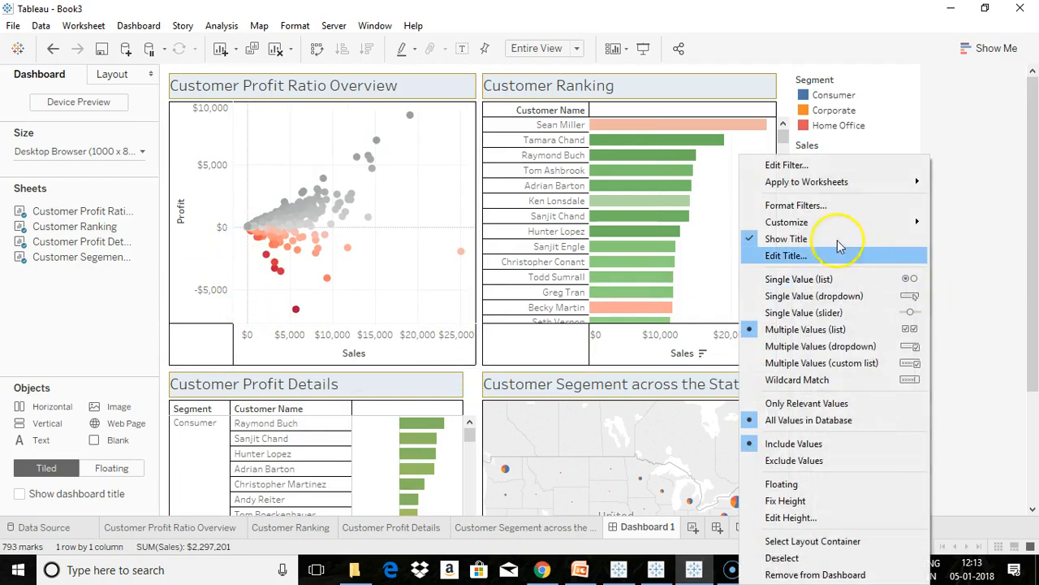
{"action": "mouse_move", "coordinate": [803, 185]}
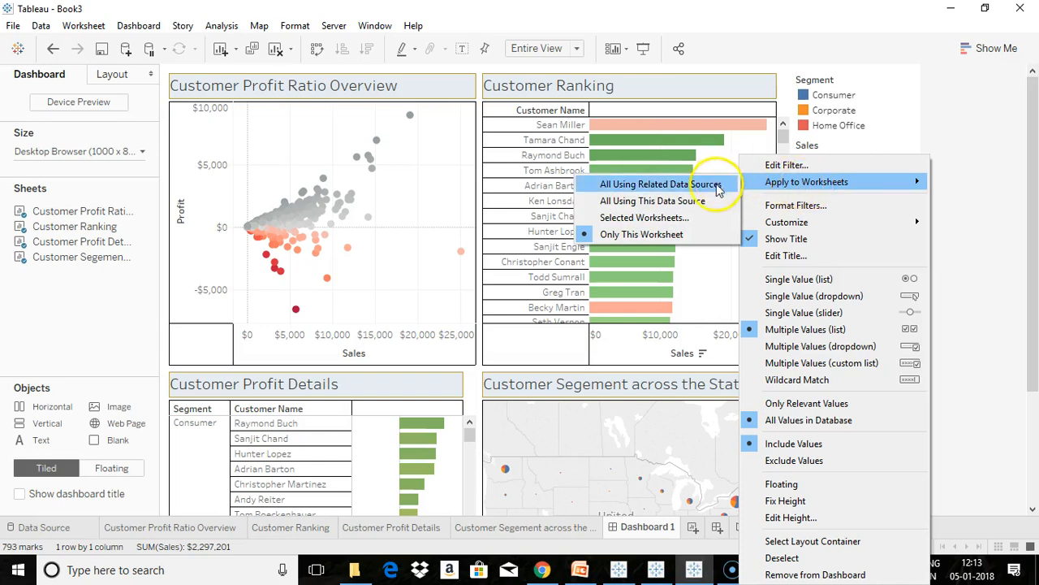
{"action": "left_click", "coordinate": [704, 202]}
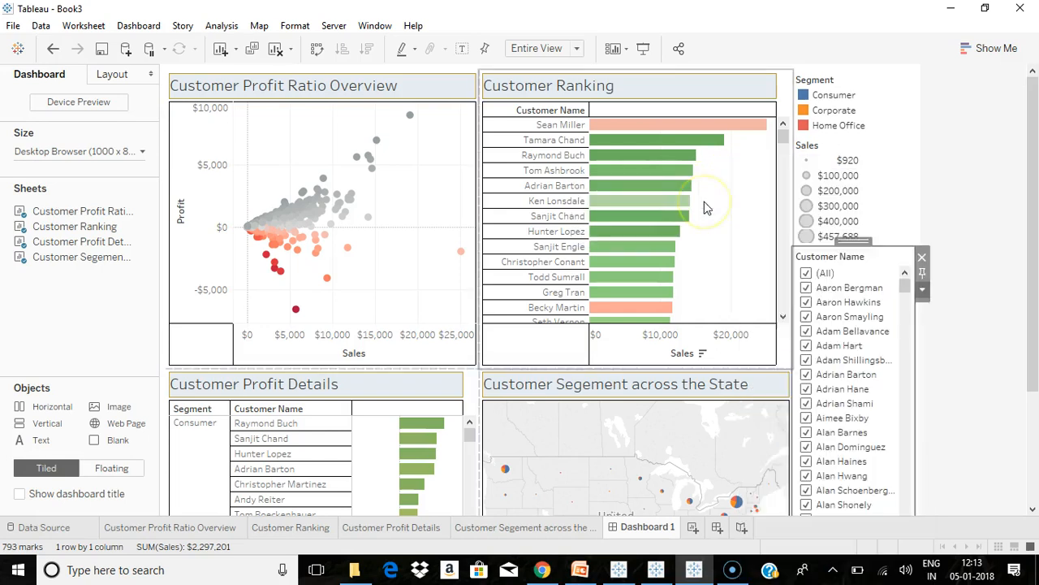
- Test the shared Customer Name filter across all four views with a single customer, and reselect all customers
{"action": "left_click", "coordinate": [806, 274]}
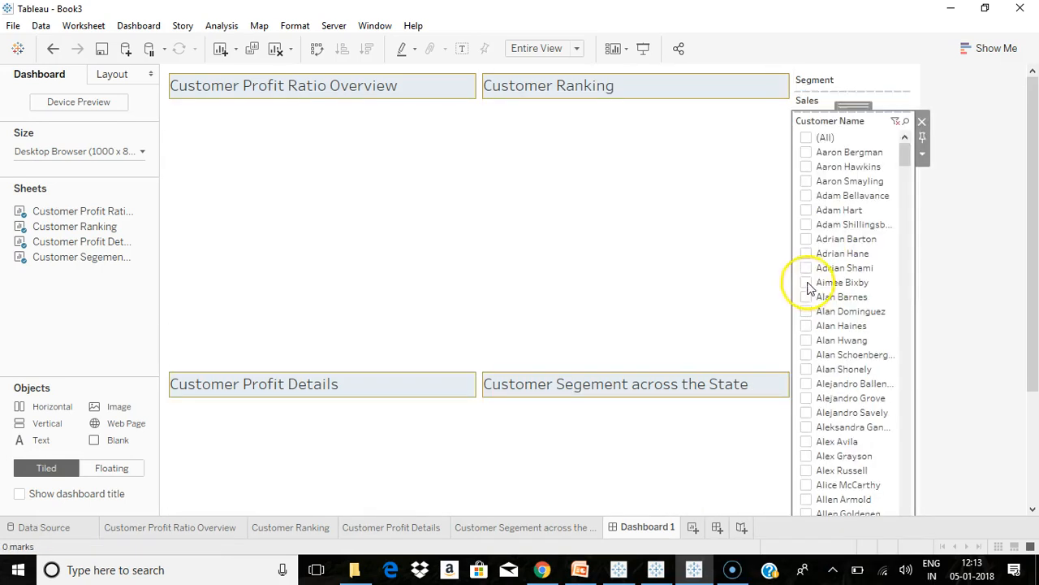
{"action": "left_click", "coordinate": [807, 152]}
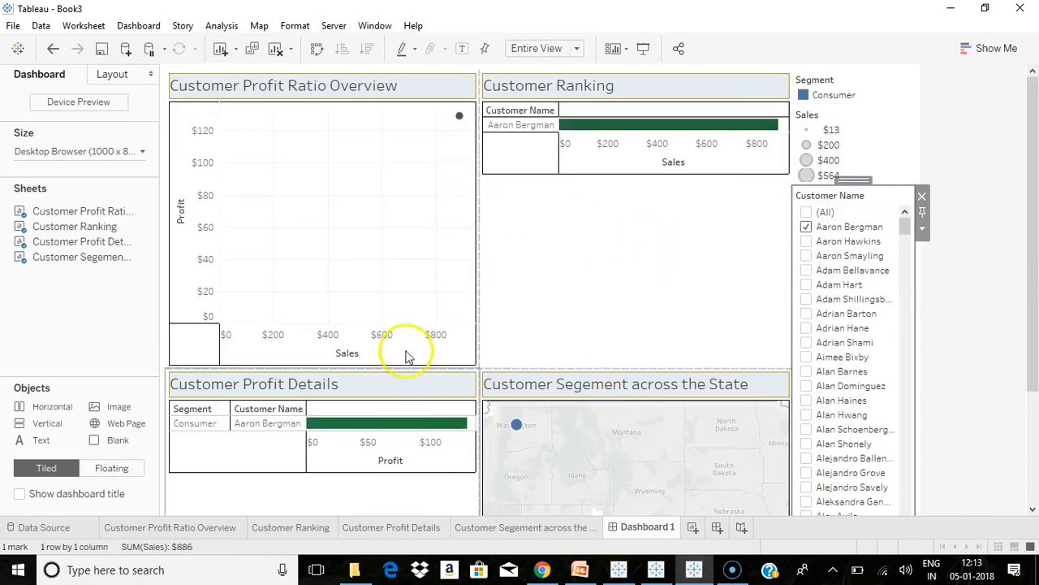
{"action": "left_click", "coordinate": [807, 213]}
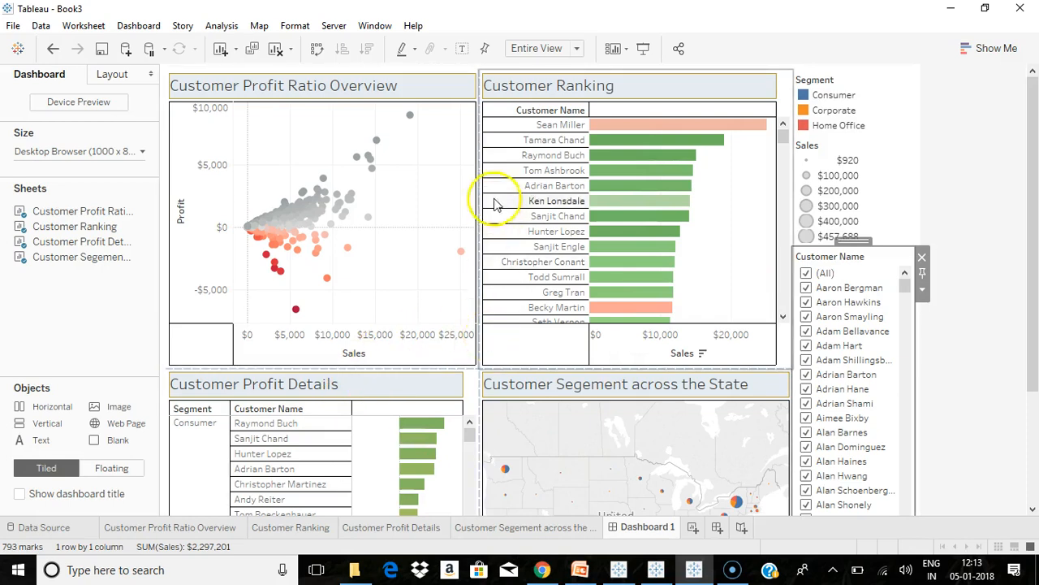
- Add a Customer Name highlighter for the Customer Profit Ratio Overview view to the dashboard
{"action": "left_click", "coordinate": [457, 182]}
{"action": "left_click", "coordinate": [488, 133]}
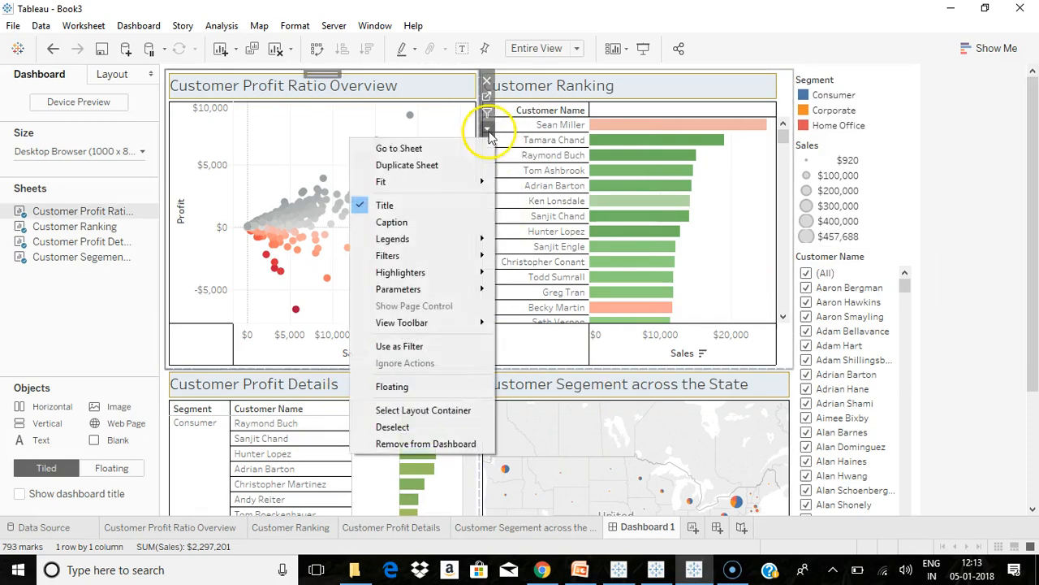
{"action": "mouse_move", "coordinate": [464, 272]}
{"action": "left_click", "coordinate": [535, 277]}
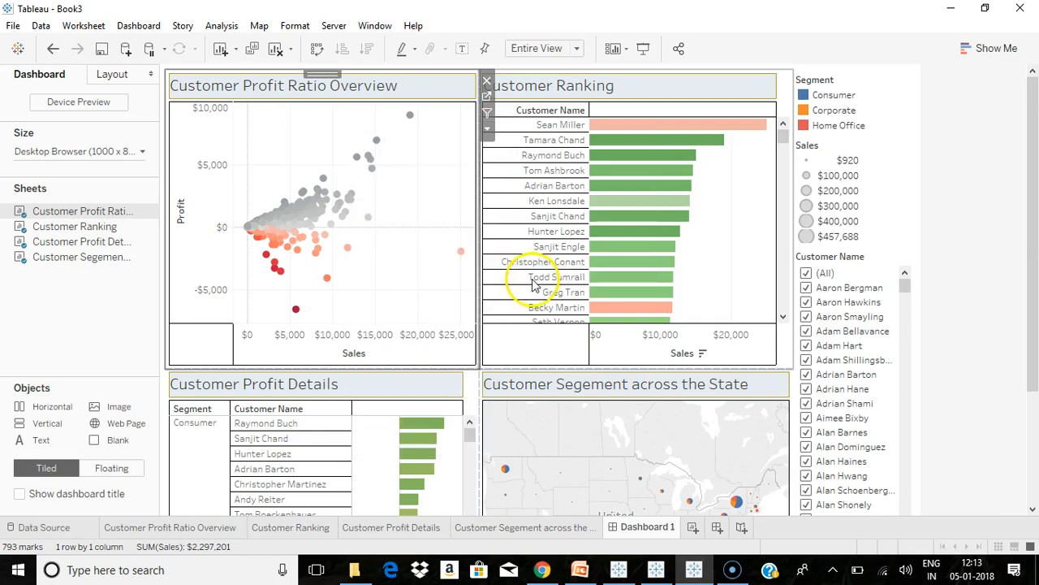
- Highlight one customer across the dashboard views with the Customer Name highlighter
{"action": "left_click_drag", "start_coordinate": [1036, 191], "coordinate": [1023, 463]}
{"action": "left_click", "coordinate": [860, 496]}
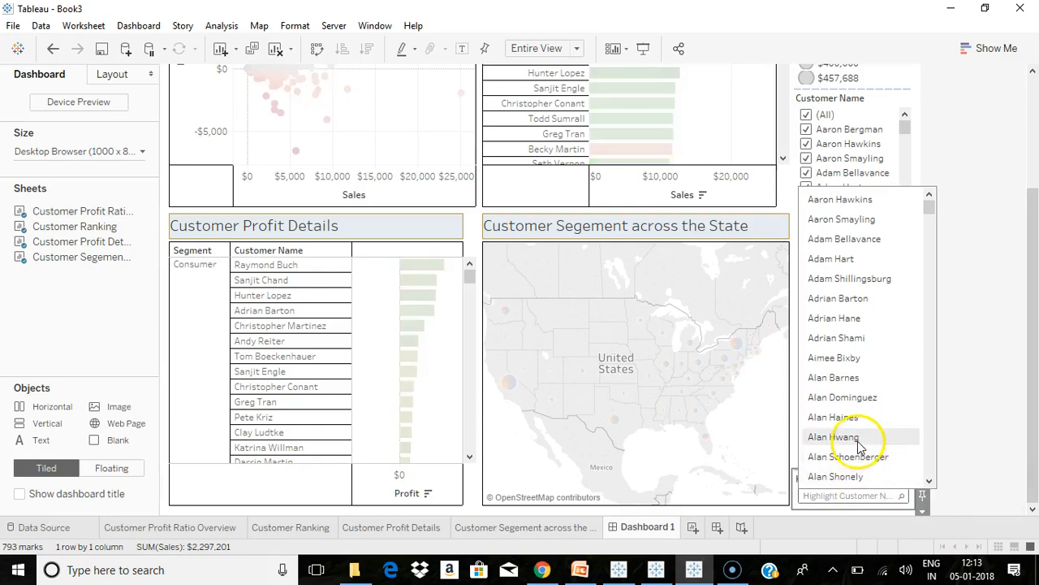
{"action": "left_click", "coordinate": [859, 417]}
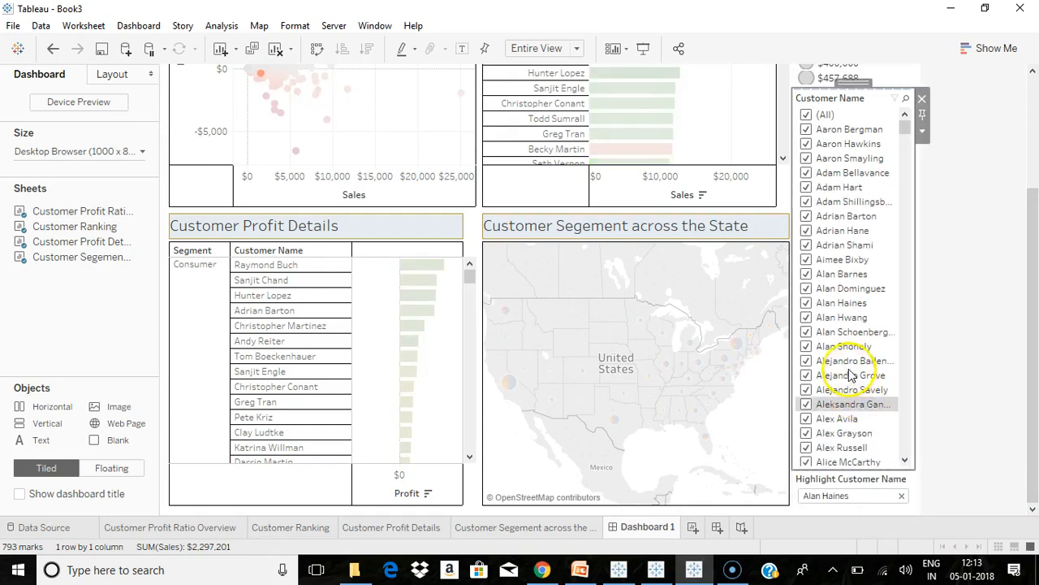
{"action": "left_click", "coordinate": [970, 168]}
{"action": "left_click_drag", "start_coordinate": [1031, 276], "coordinate": [1015, 116]}
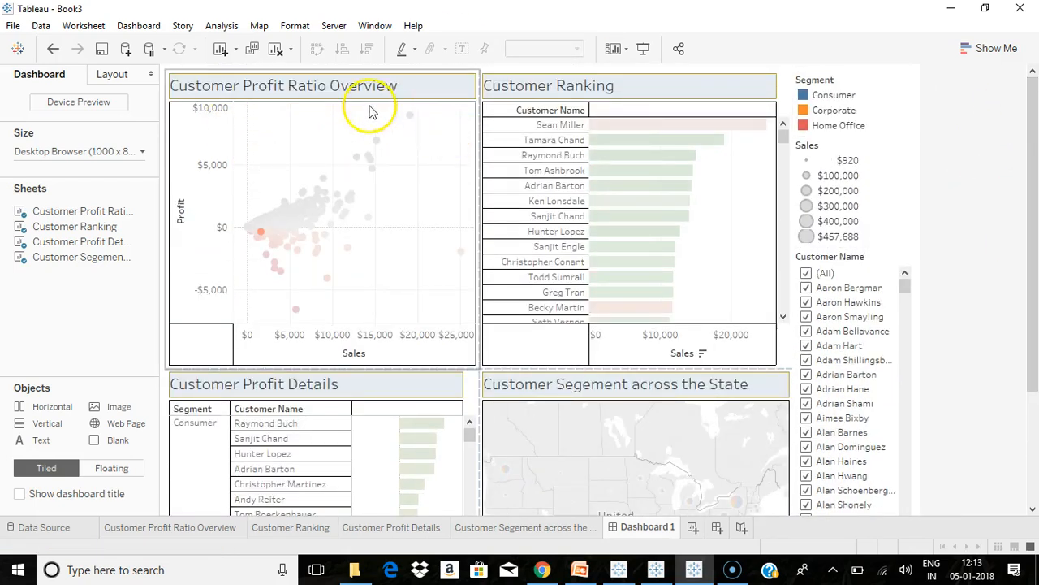
- Show the title on Dashboard 1
{"action": "left_click", "coordinate": [351, 138]}
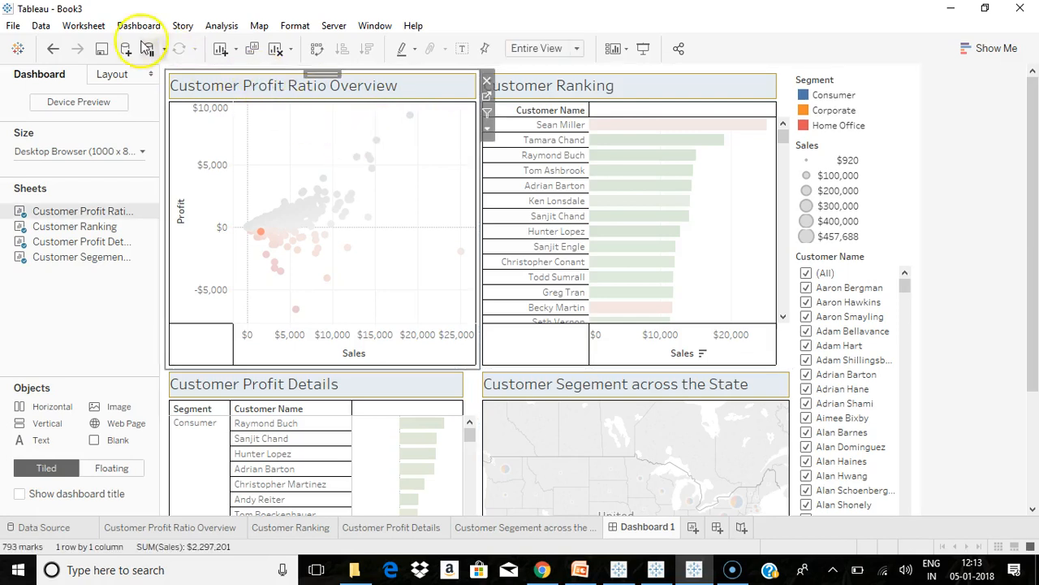
{"action": "left_click", "coordinate": [139, 27]}
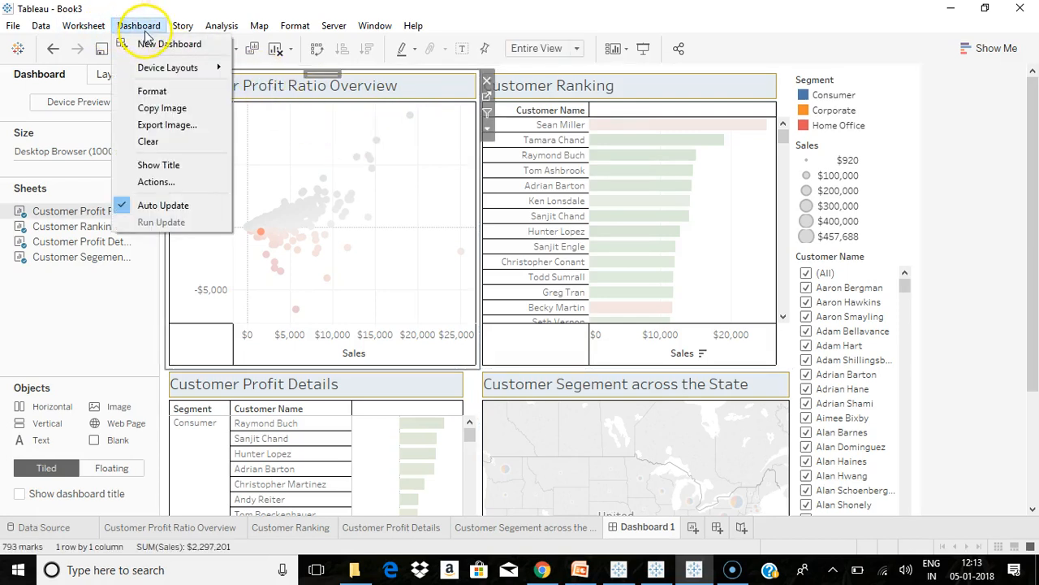
{"action": "left_click", "coordinate": [169, 165]}
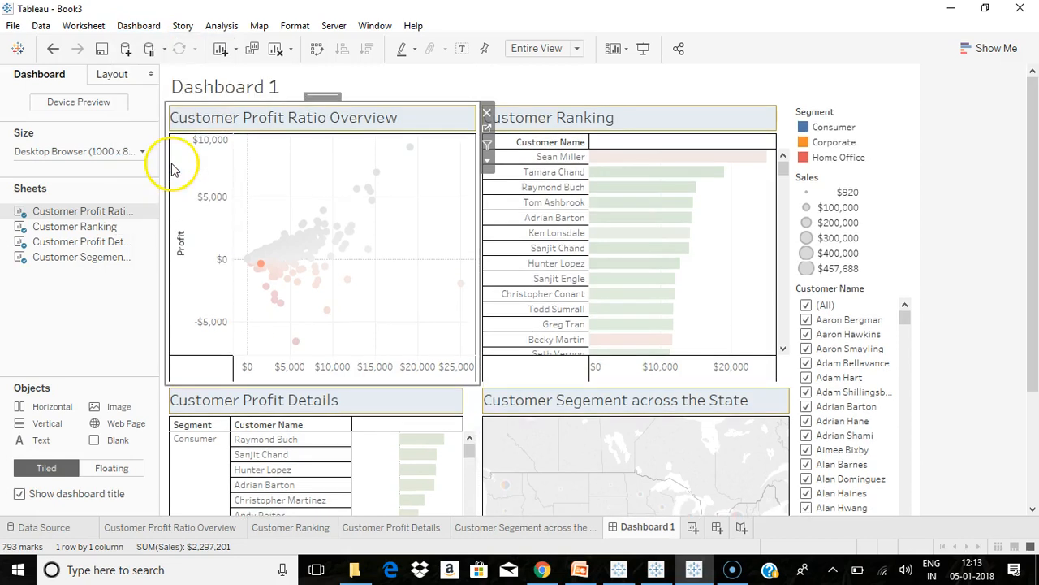
- Replace the dashboard title's sheet name placeholder with "Customer Overview Dashboard"
{"action": "left_click", "coordinate": [337, 90]}
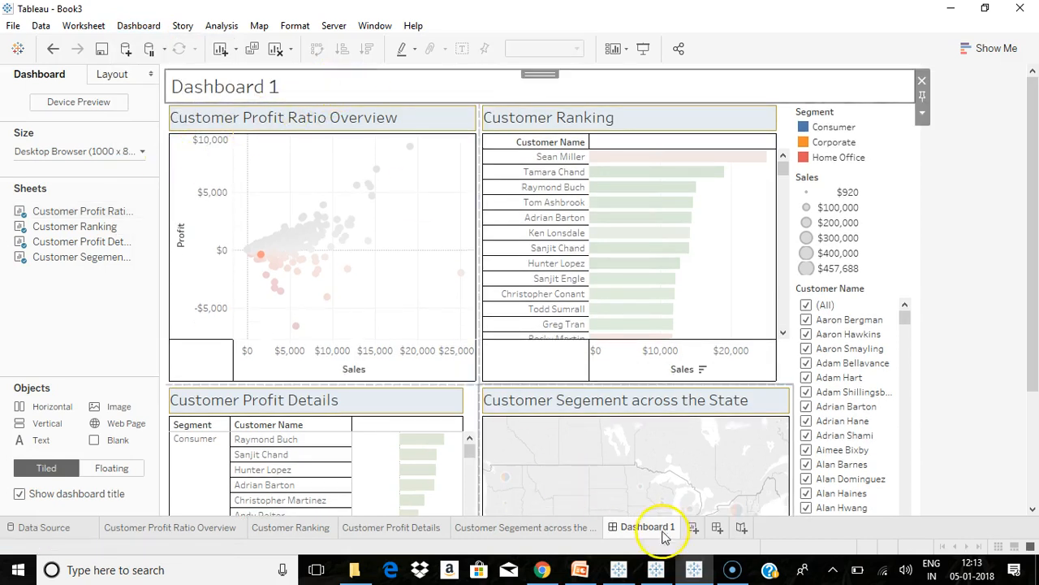
{"action": "mouse_move", "coordinate": [635, 528]}
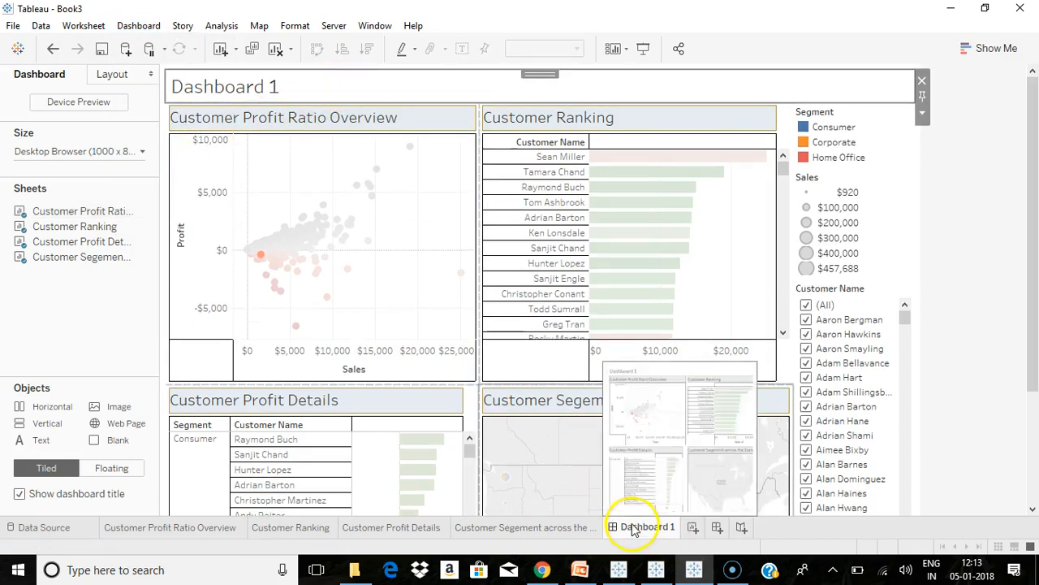
{"action": "left_click", "coordinate": [923, 112]}
{"action": "left_click", "coordinate": [859, 135]}
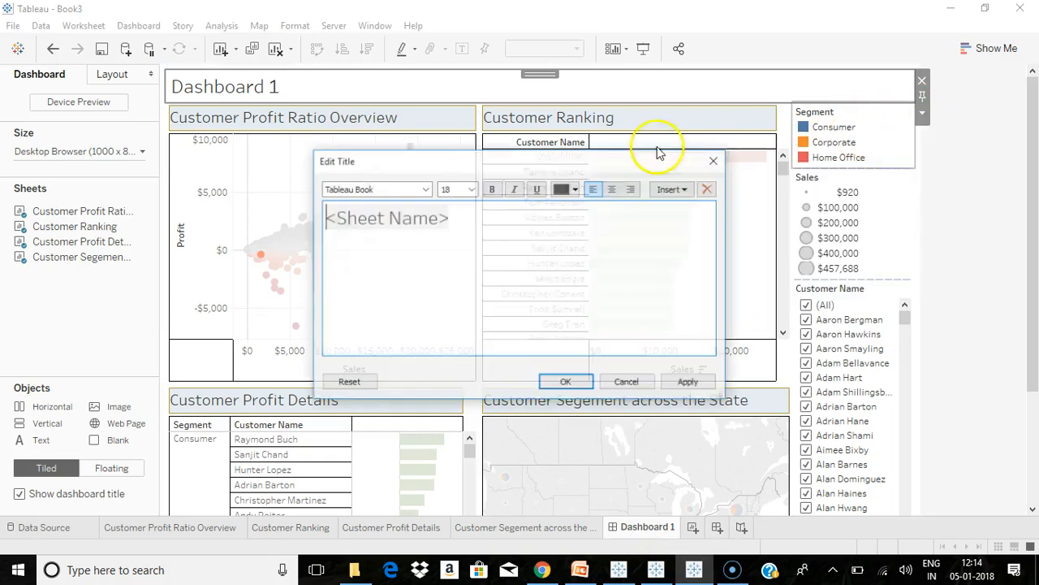
{"action": "left_click_drag", "start_coordinate": [445, 216], "coordinate": [280, 205]}
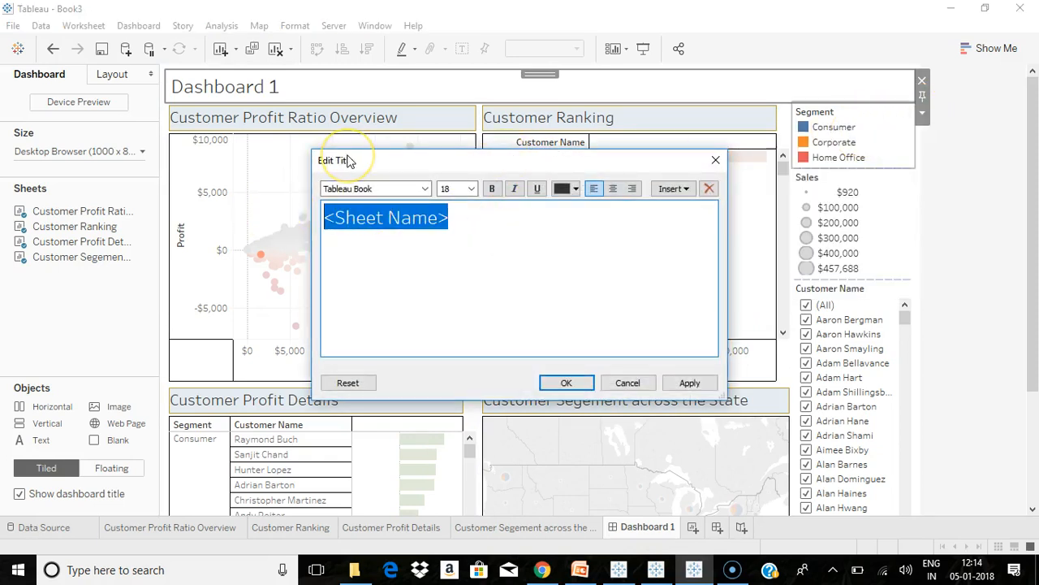
{"action": "type", "text": "Customer Overview Dashboard"}
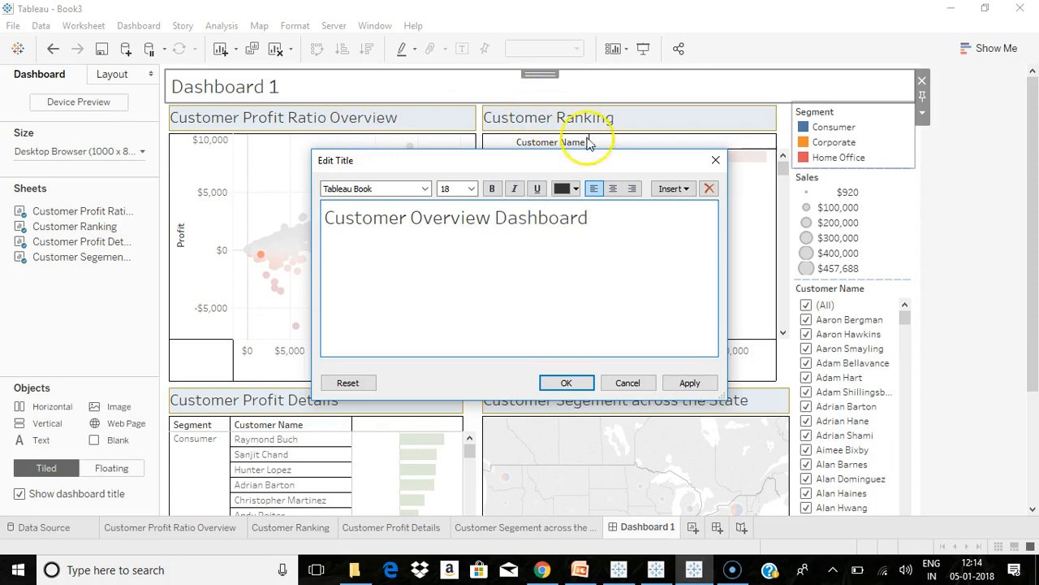
- Center the dashboard title text, make it bold and apply the title edits
{"action": "left_click", "coordinate": [613, 189]}
{"action": "left_click_drag", "start_coordinate": [652, 218], "coordinate": [410, 169]}
{"action": "left_click", "coordinate": [491, 188]}
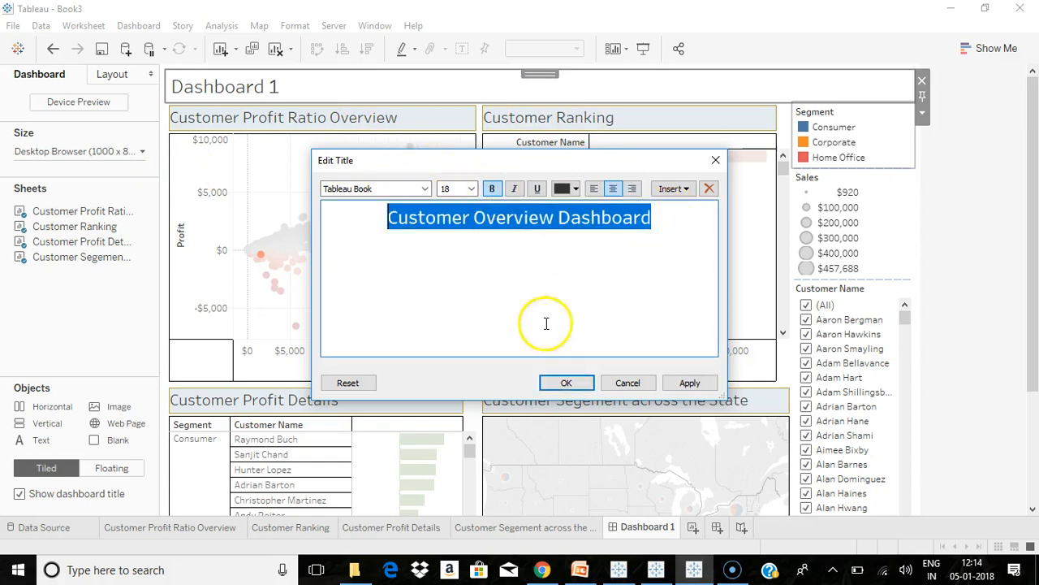
{"action": "left_click", "coordinate": [560, 382]}
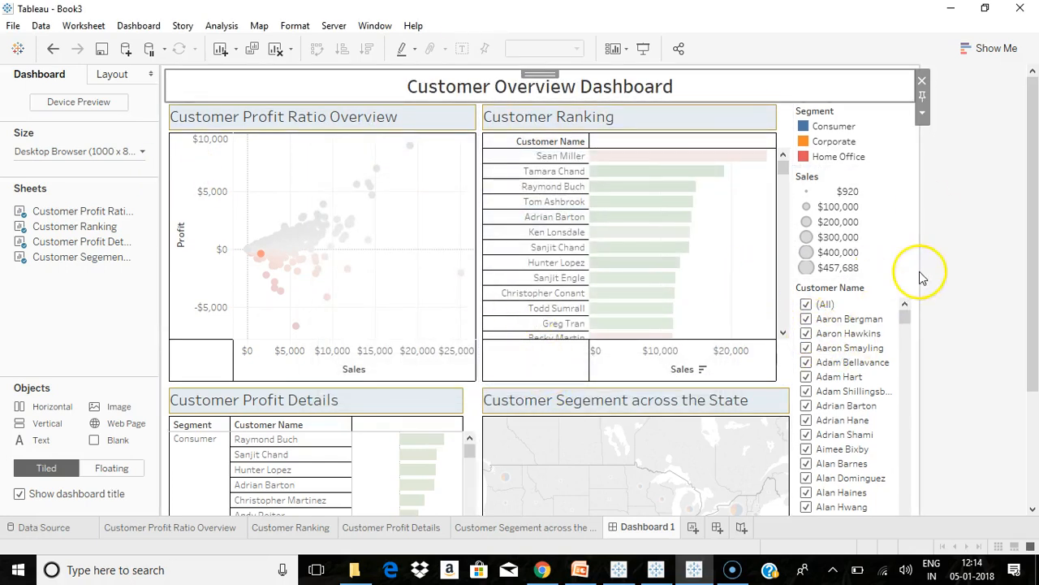
- Set the dashboard's default shading to a light gray and close the dashboard formatting
{"action": "left_click", "coordinate": [152, 30]}
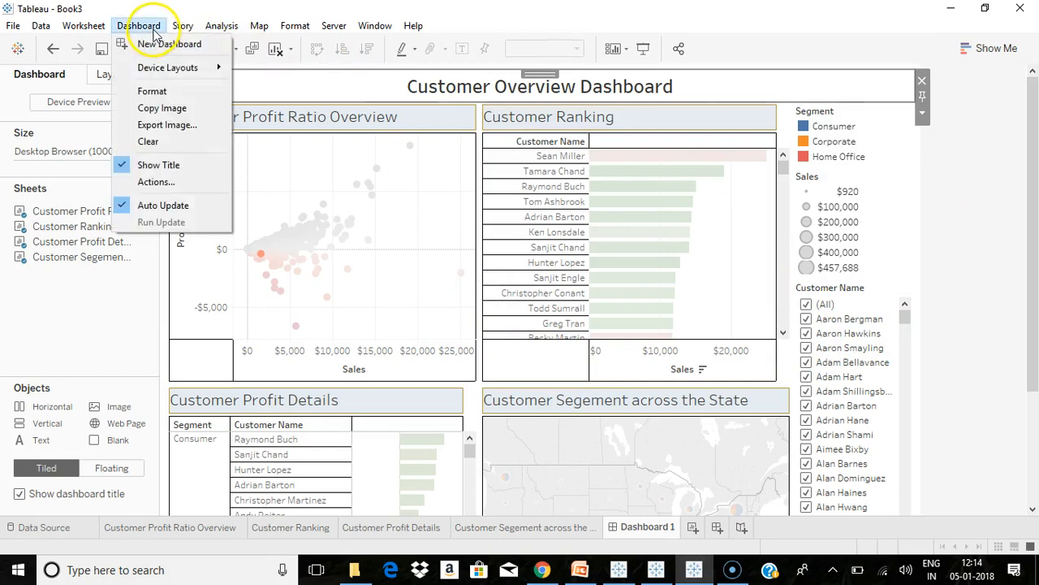
{"action": "left_click", "coordinate": [162, 90]}
{"action": "left_click", "coordinate": [142, 121]}
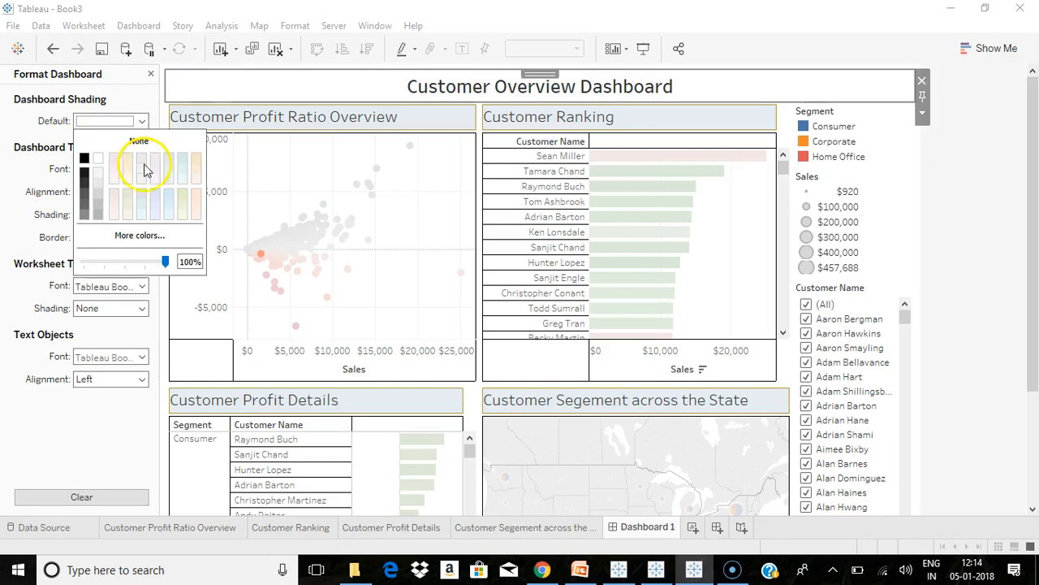
{"action": "left_click", "coordinate": [168, 171]}
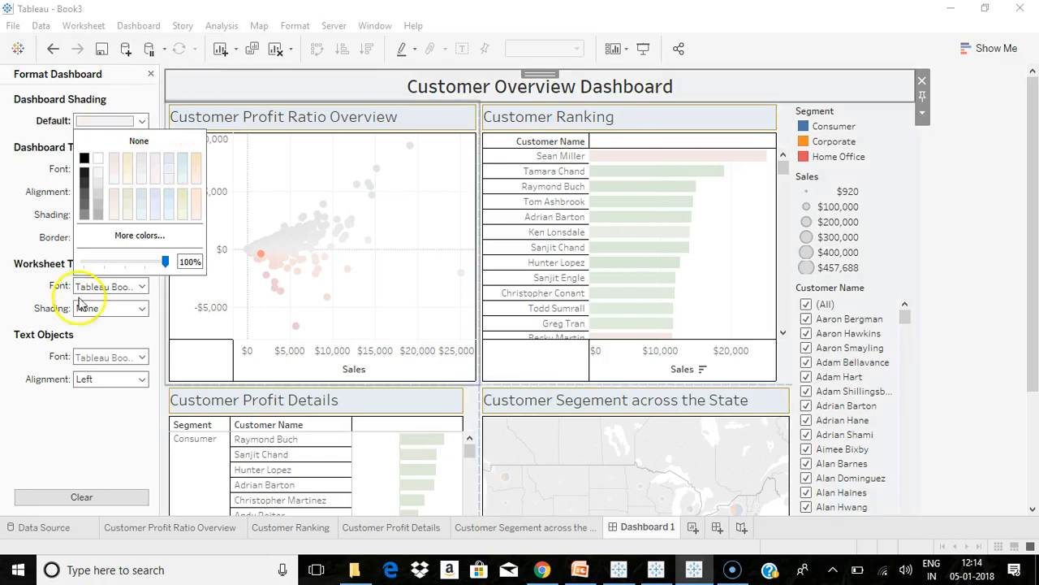
{"action": "left_click", "coordinate": [12, 239]}
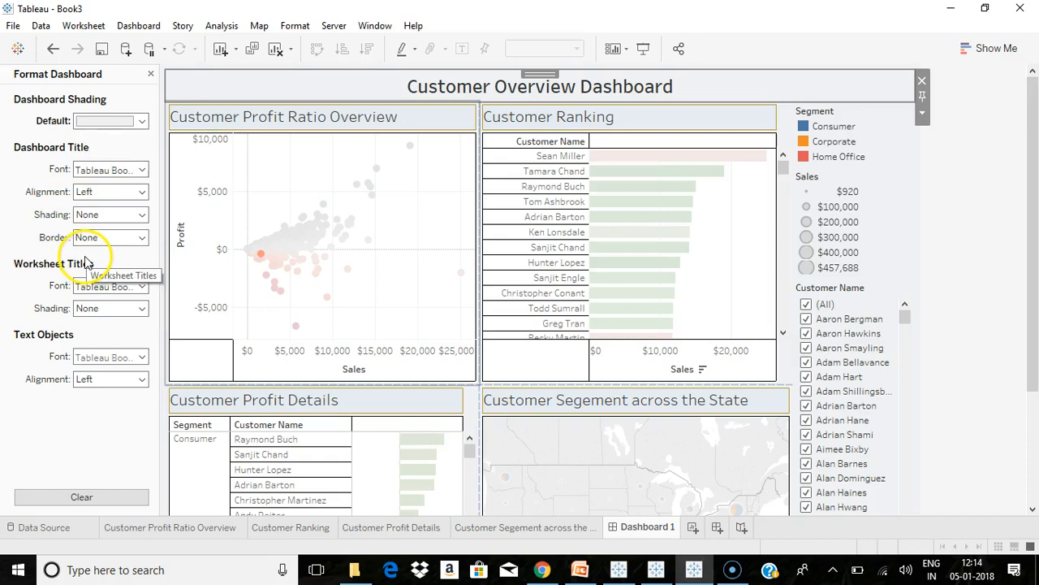
{"action": "left_click", "coordinate": [150, 74]}
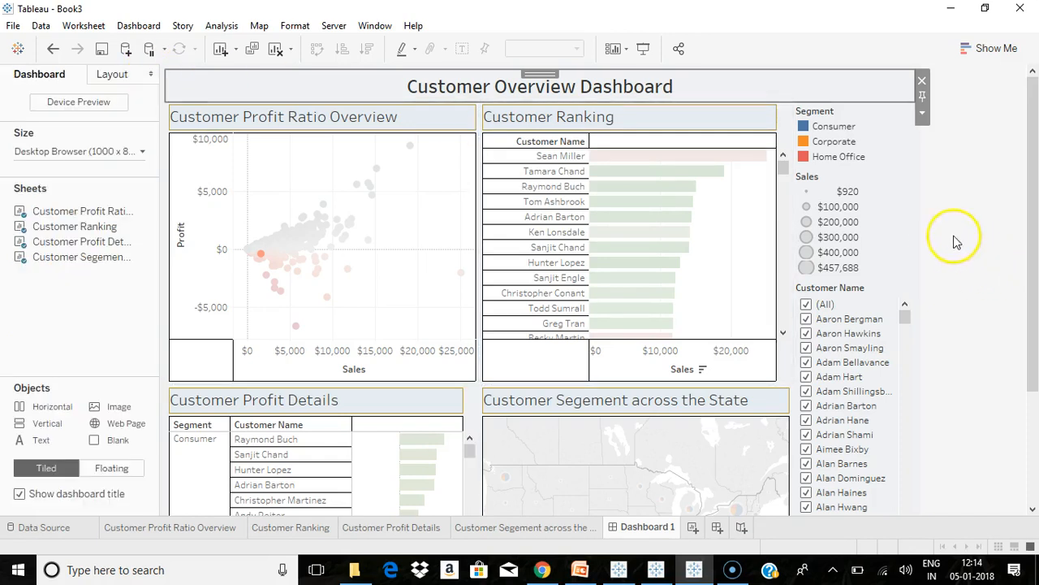
- Review the preset dimensions available for a fixed dashboard size without changing the current one
{"action": "left_click", "coordinate": [891, 141]}
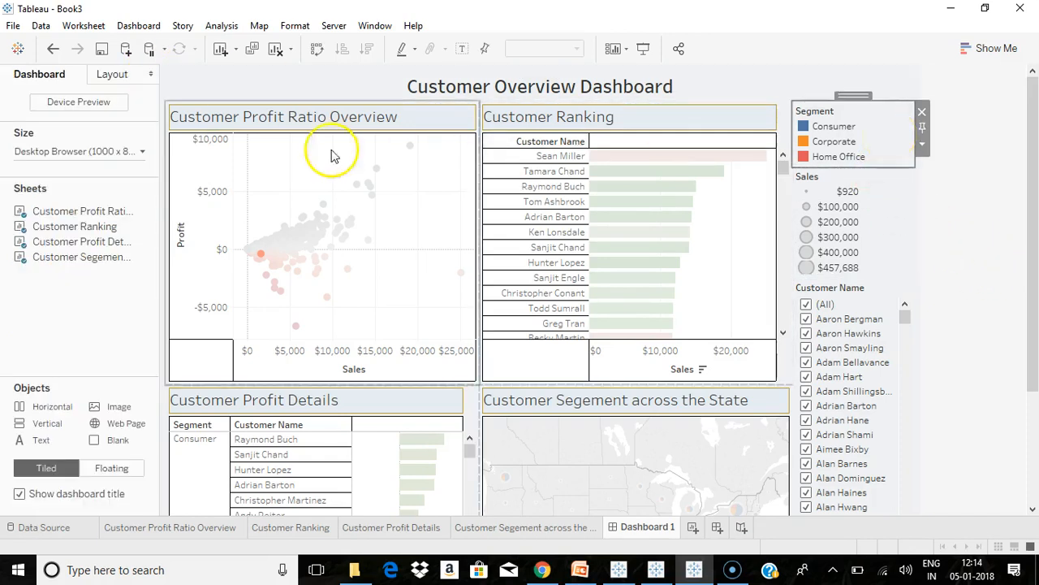
{"action": "left_click", "coordinate": [82, 152]}
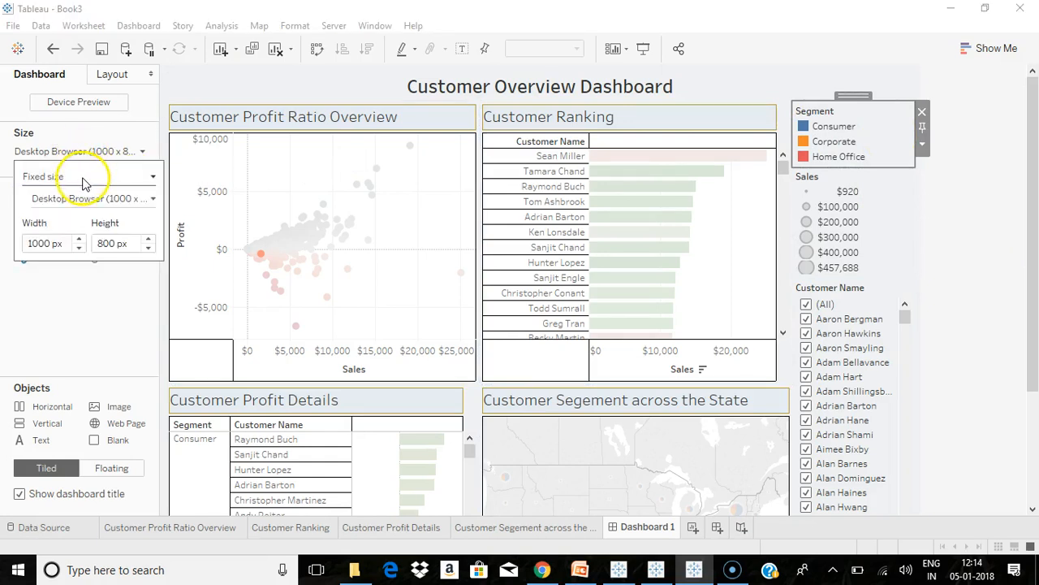
{"action": "left_click", "coordinate": [84, 182]}
{"action": "left_click", "coordinate": [81, 190]}
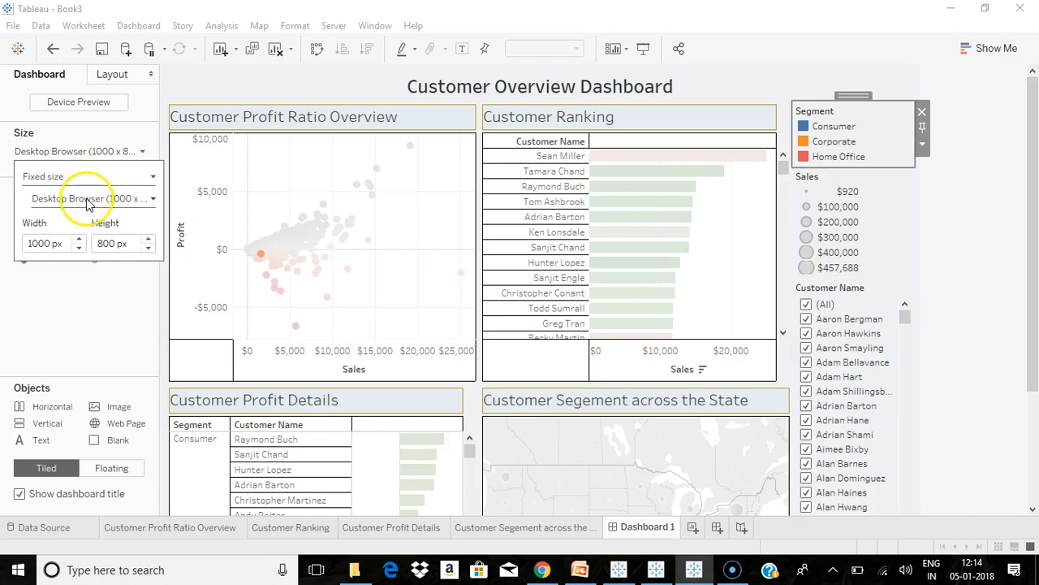
{"action": "left_click", "coordinate": [88, 199]}
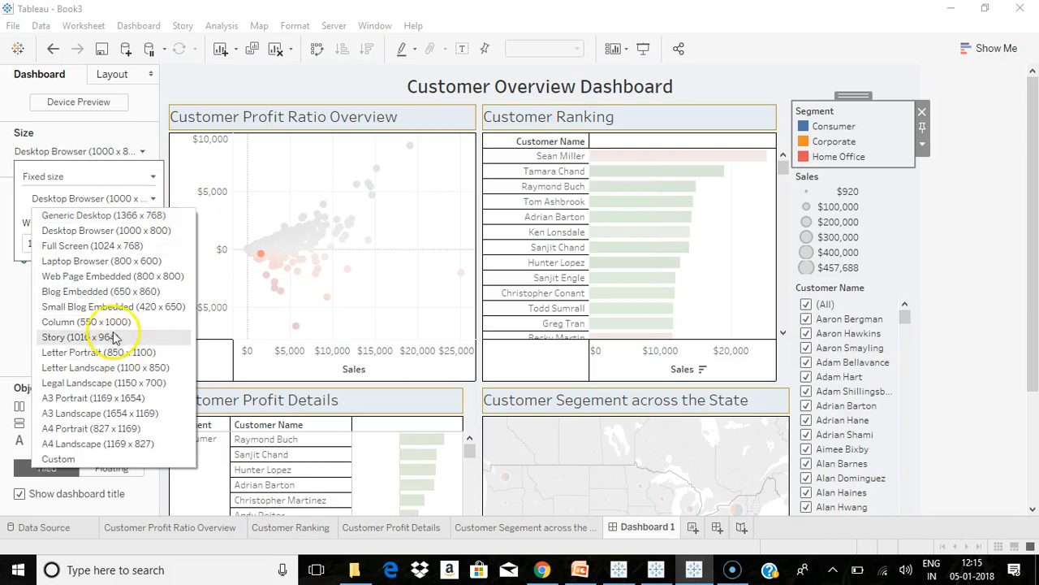
{"action": "left_click", "coordinate": [18, 348]}
- Set the dashboard size to Range, with its minimum and maximum dimensions enabled
{"action": "left_click", "coordinate": [70, 155]}
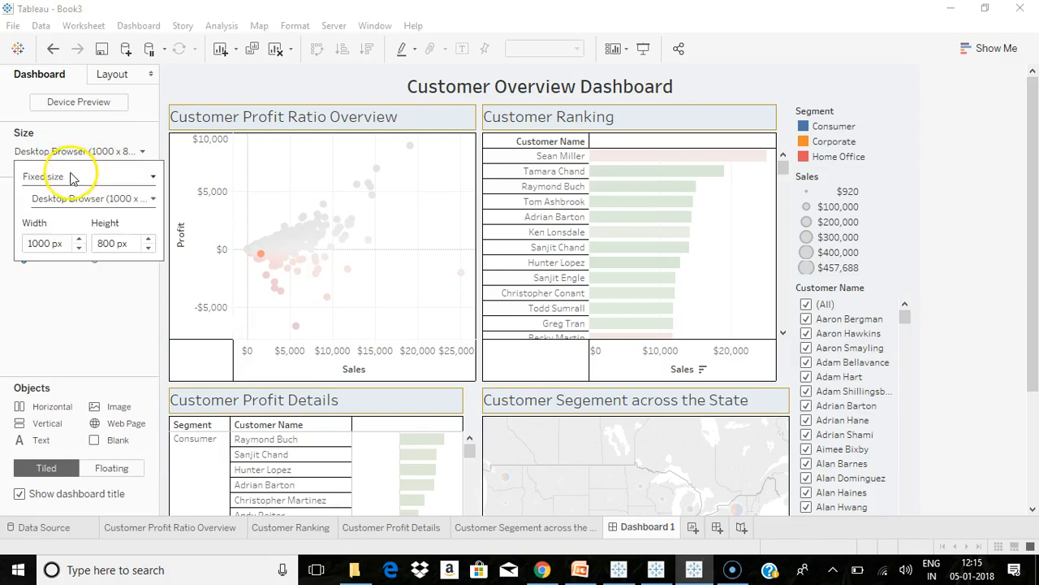
{"action": "left_click", "coordinate": [70, 179]}
{"action": "left_click", "coordinate": [70, 225]}
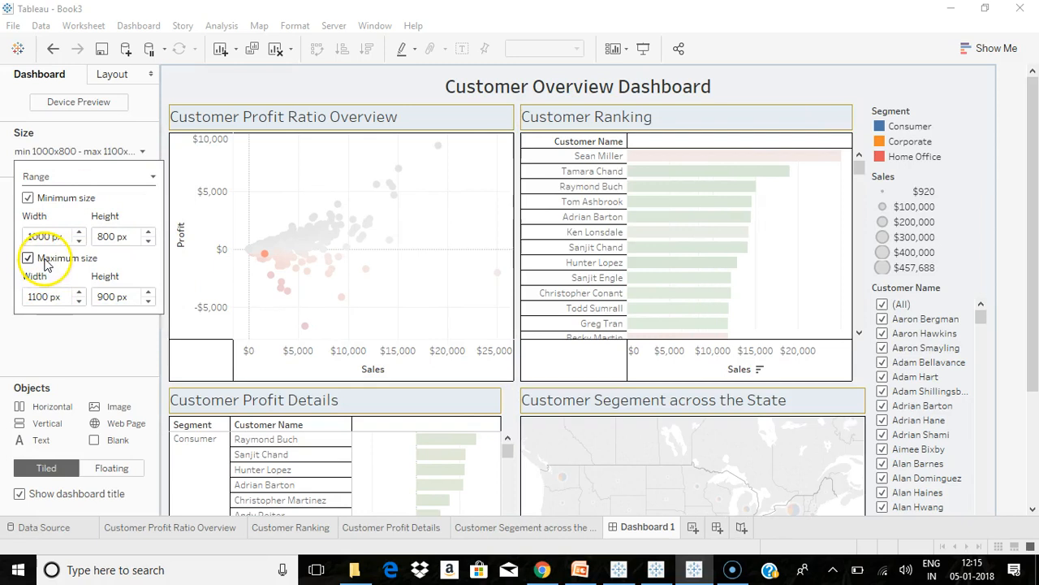
- Set the dashboard size to Automatic so it resizes to fit any screen
{"action": "left_click", "coordinate": [73, 176]}
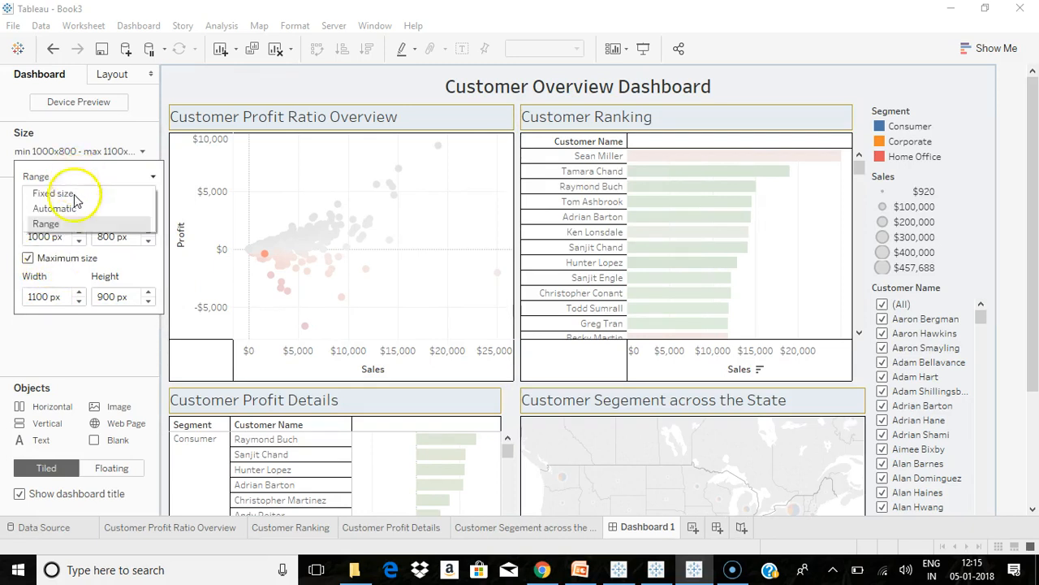
{"action": "left_click", "coordinate": [69, 209]}
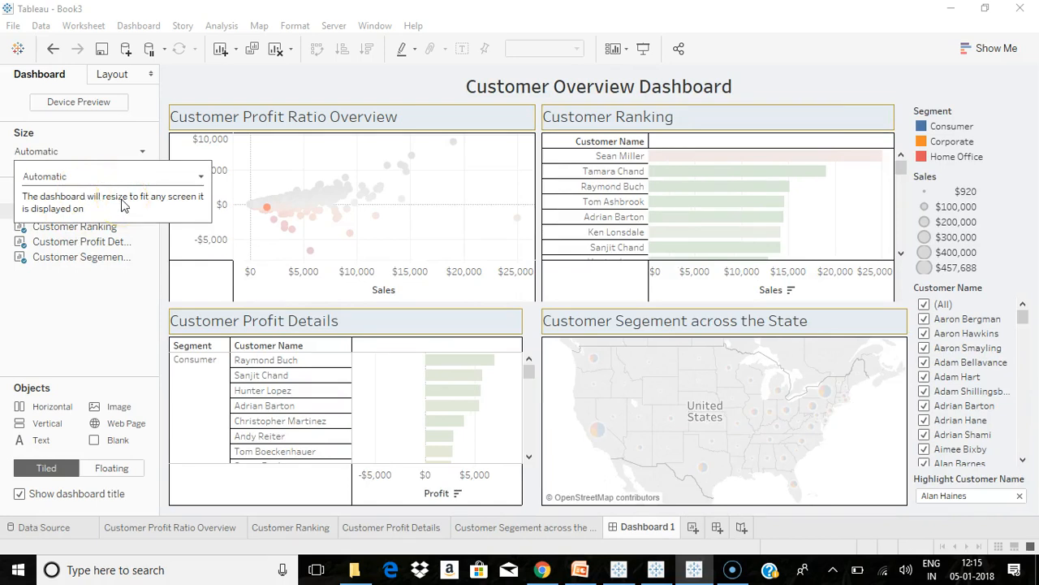
{"action": "left_click", "coordinate": [123, 301]}
{"action": "mouse_move", "coordinate": [420, 403]}
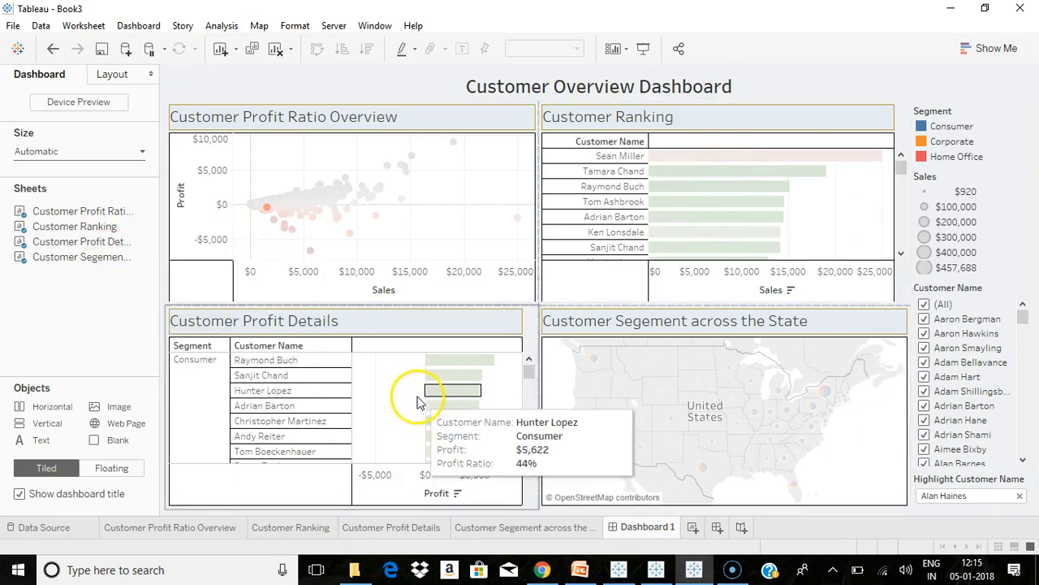
{"action": "mouse_move", "coordinate": [728, 240]}
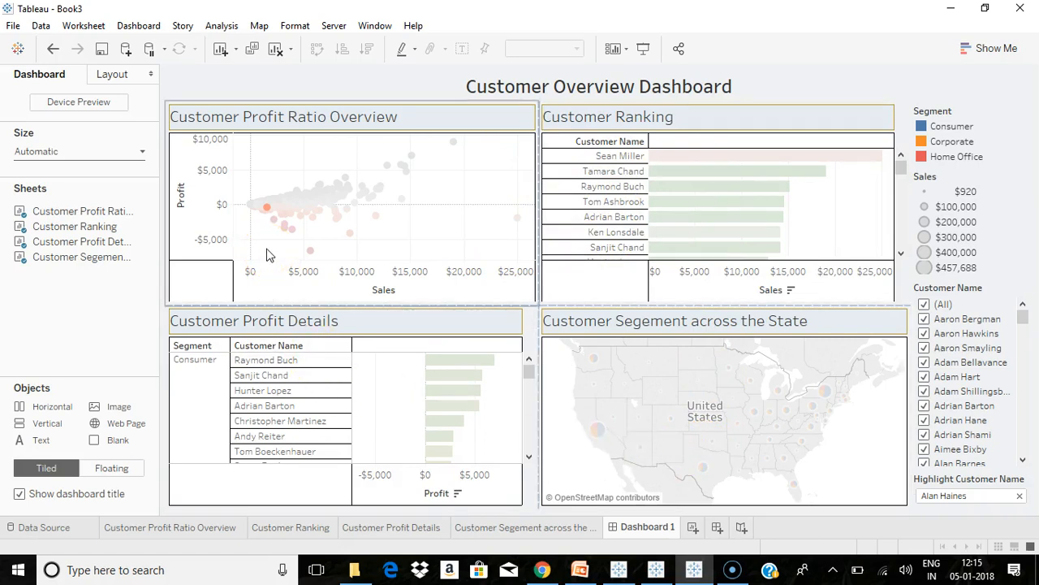
{"action": "mouse_move", "coordinate": [289, 197]}
- Preview the dashboard on the Tablet, Phone and Default device types, and close the device preview
{"action": "left_click", "coordinate": [84, 105]}
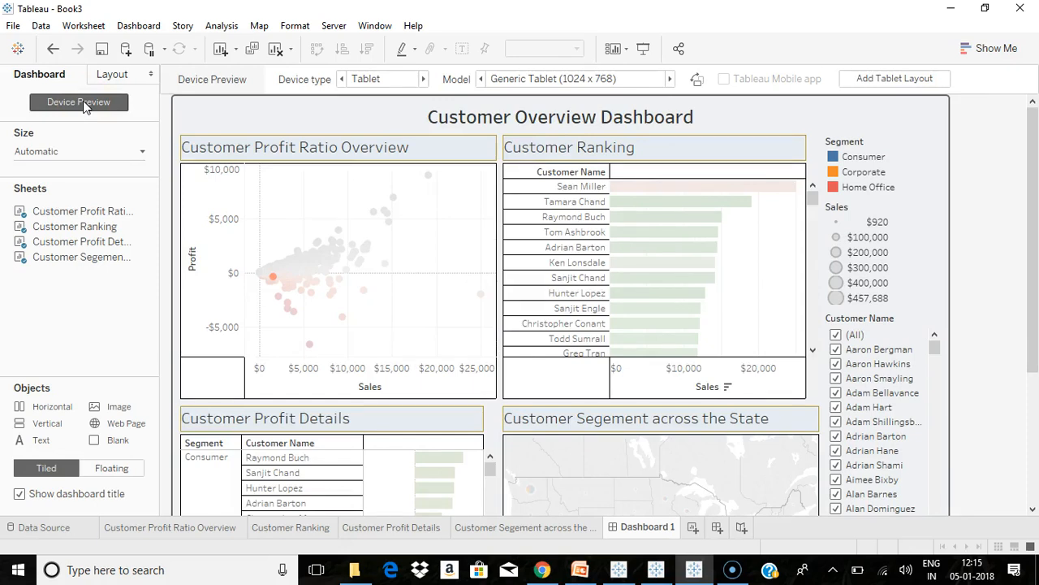
{"action": "left_click", "coordinate": [423, 79]}
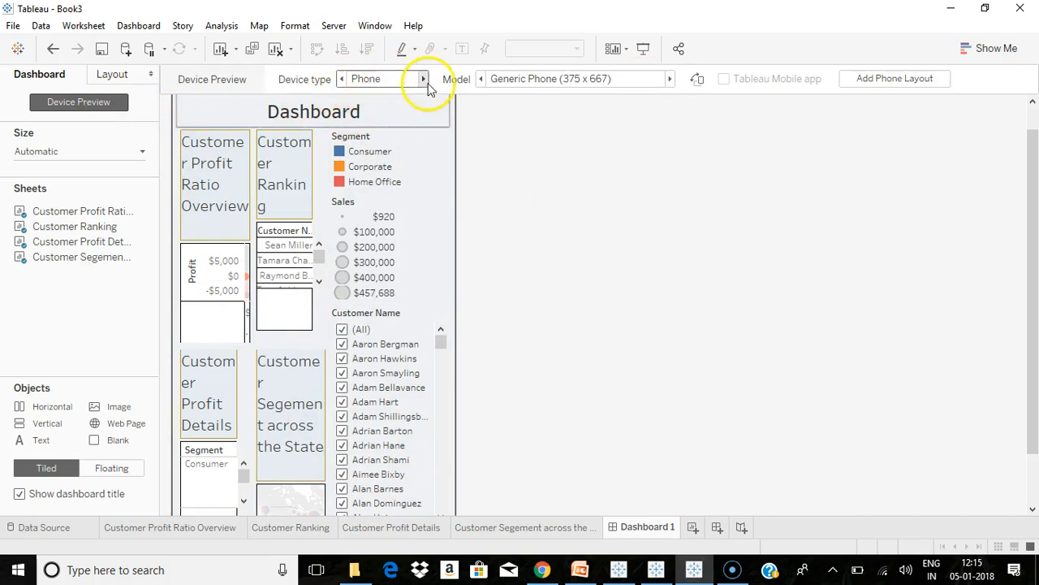
{"action": "left_click", "coordinate": [423, 79]}
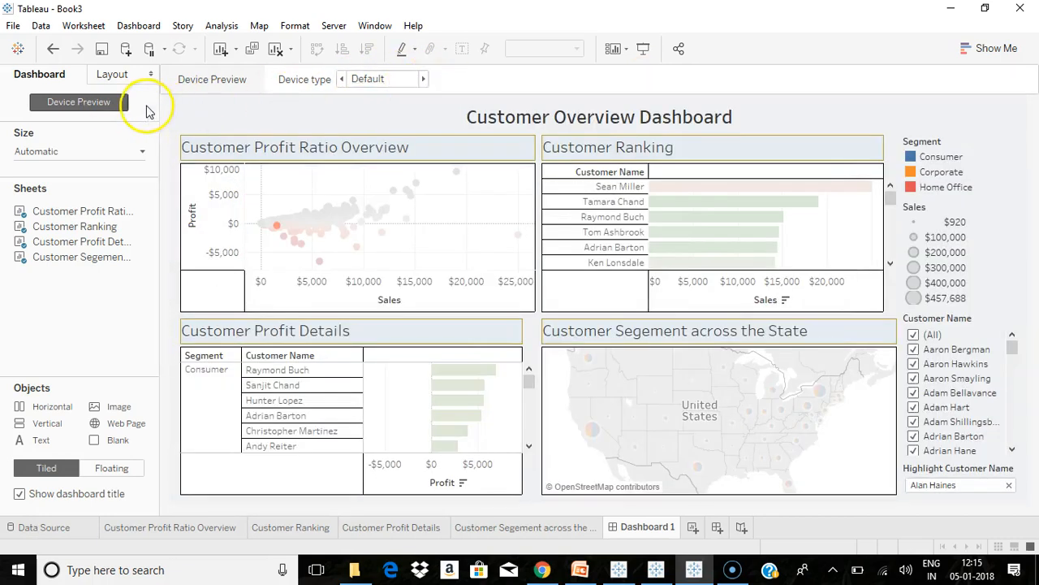
{"action": "left_click", "coordinate": [106, 107]}
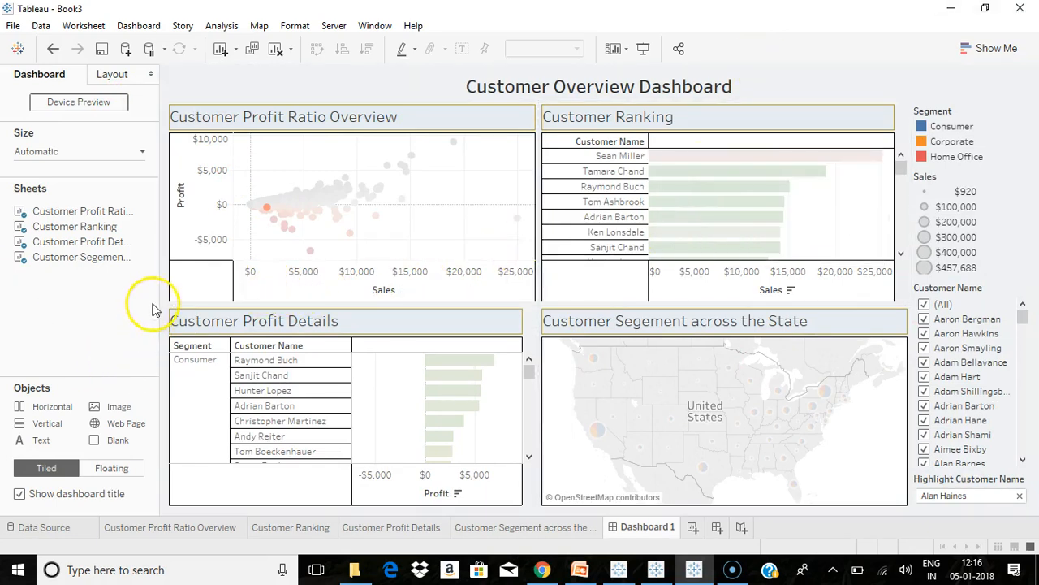
- Add a dashboard filter action that runs on Select, covers all four sheets and shows all values when the selection is cleared
{"action": "left_click", "coordinate": [201, 297]}
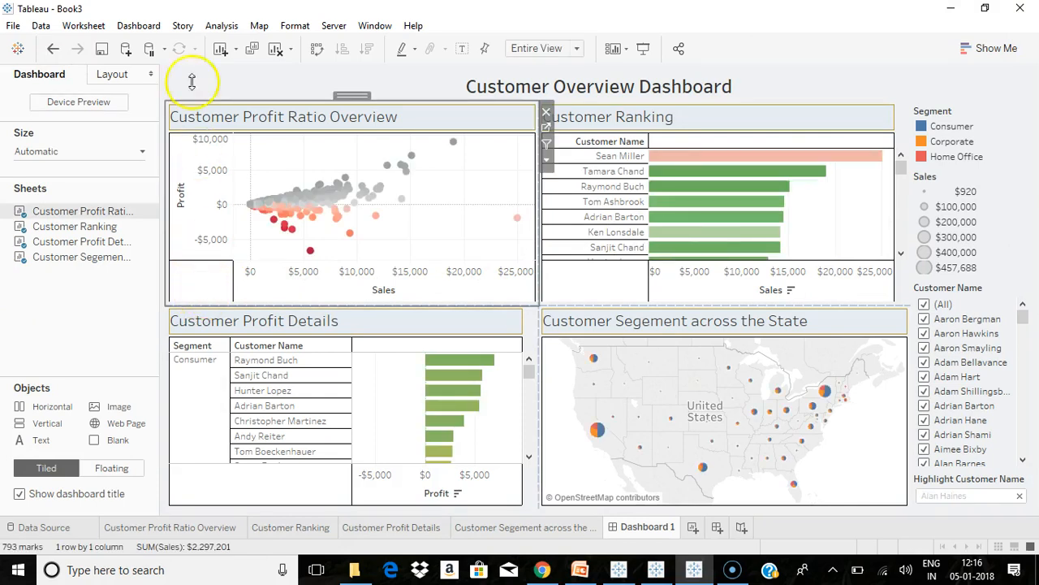
{"action": "left_click", "coordinate": [143, 26]}
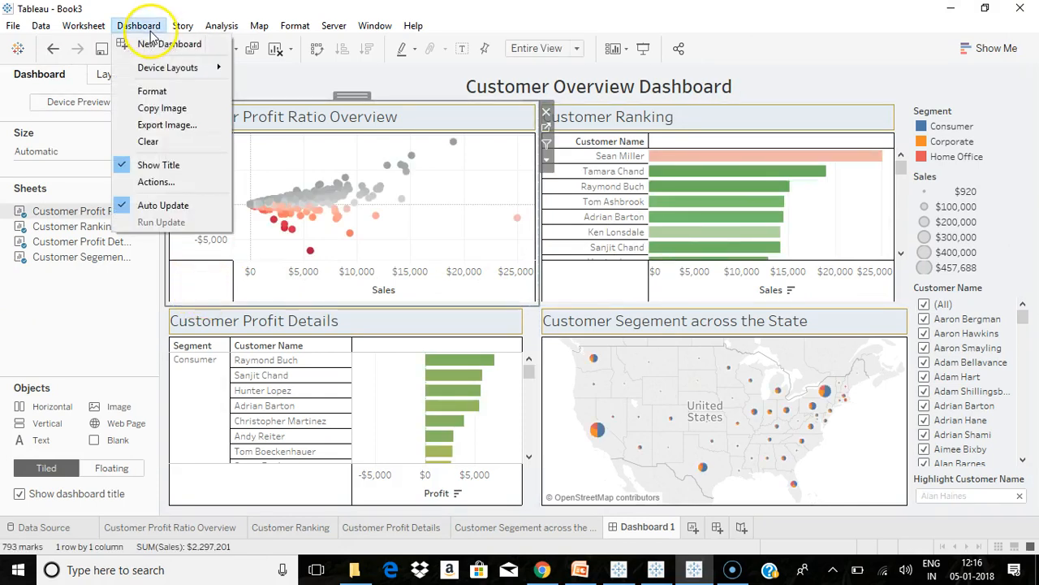
{"action": "left_click", "coordinate": [156, 182]}
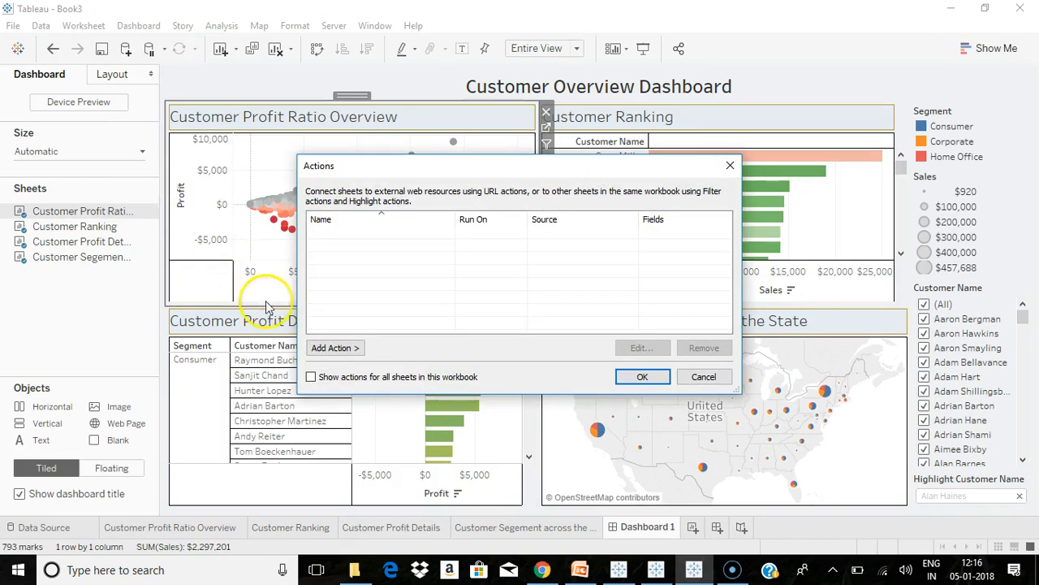
{"action": "left_click", "coordinate": [333, 348]}
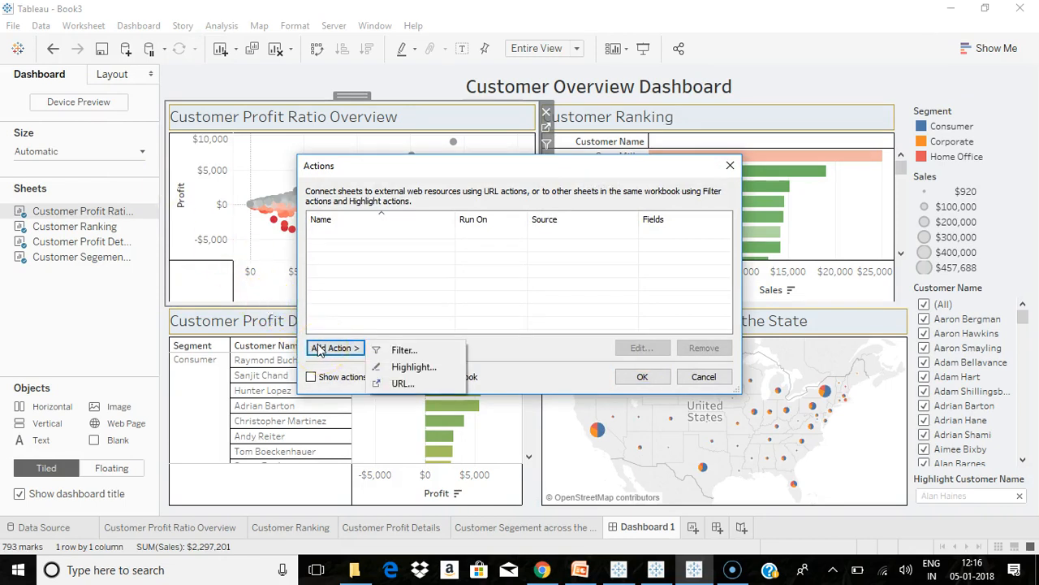
{"action": "left_click", "coordinate": [391, 377]}
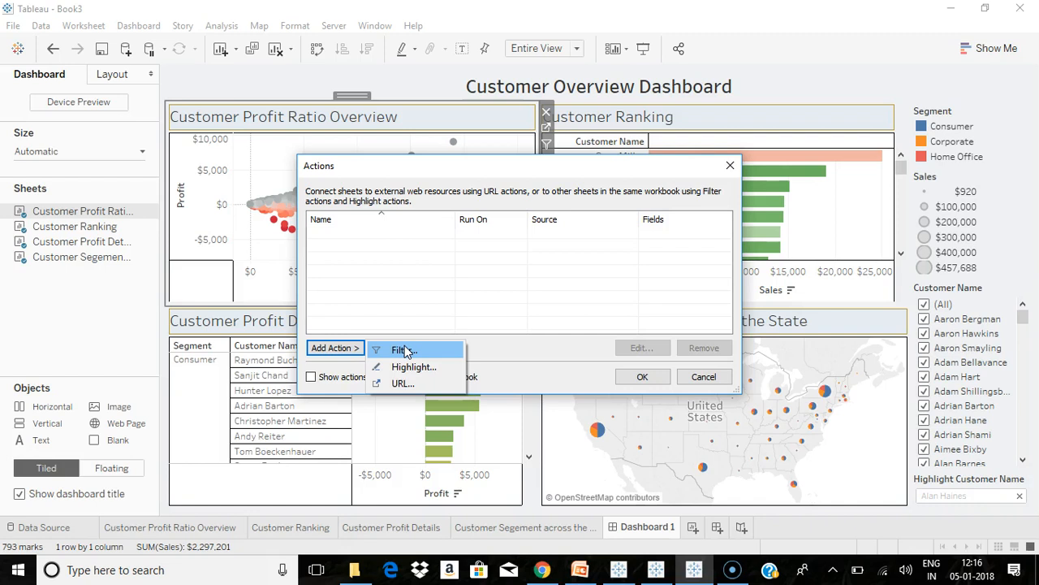
{"action": "left_click", "coordinate": [404, 350]}
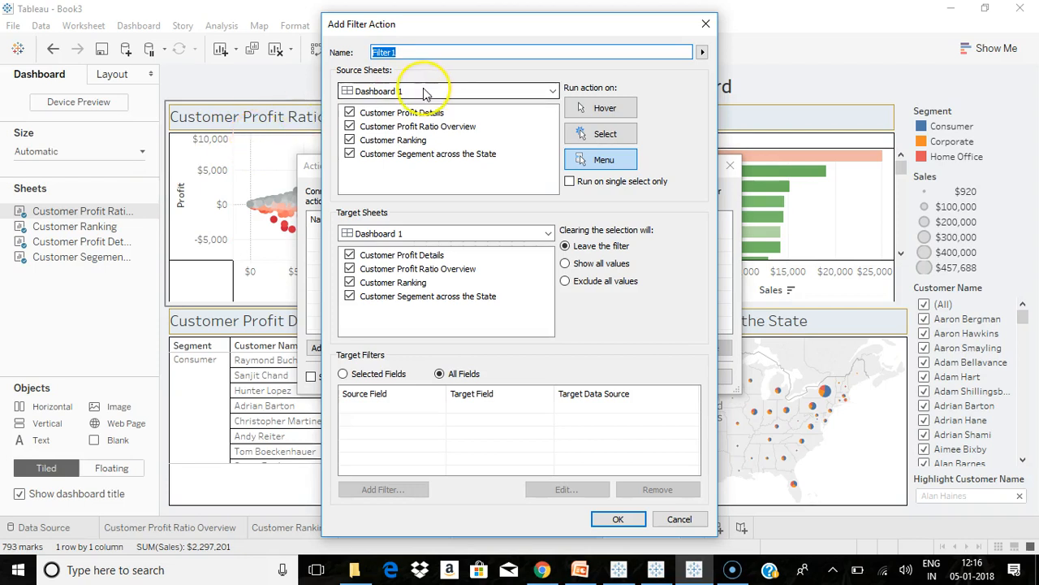
{"action": "left_click", "coordinate": [605, 134]}
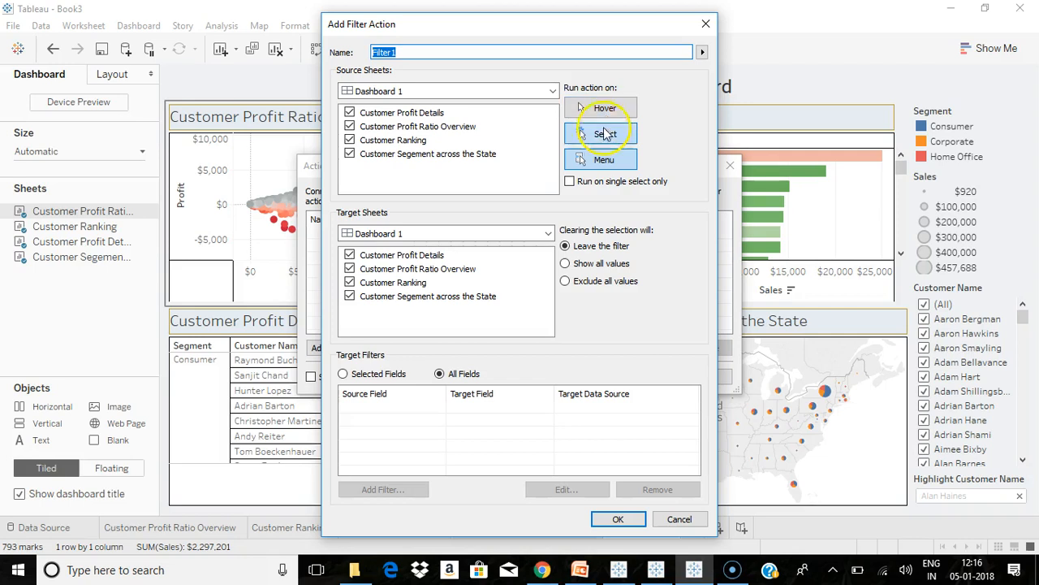
{"action": "left_click", "coordinate": [606, 161]}
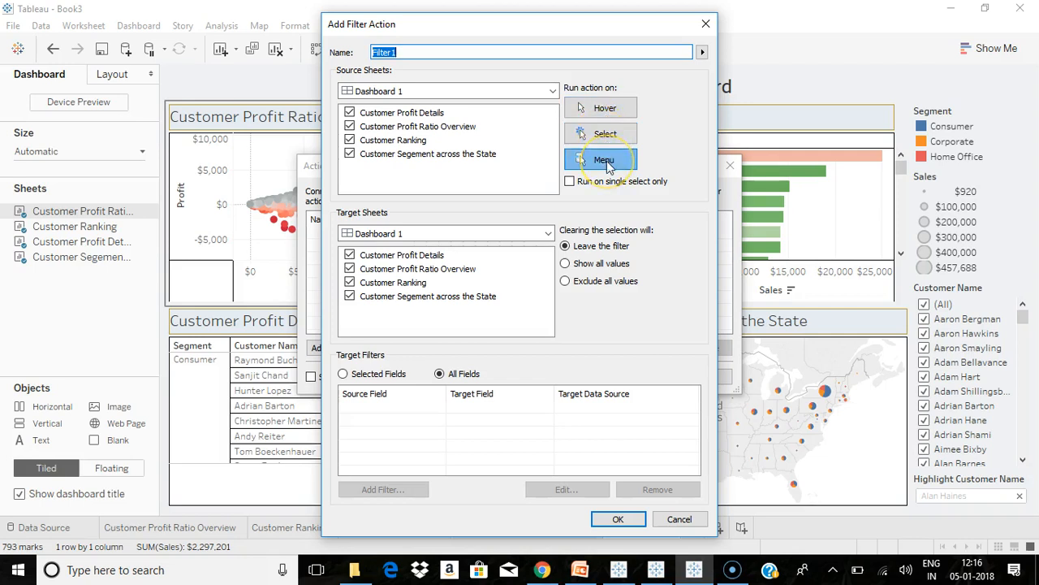
{"action": "left_click", "coordinate": [607, 136]}
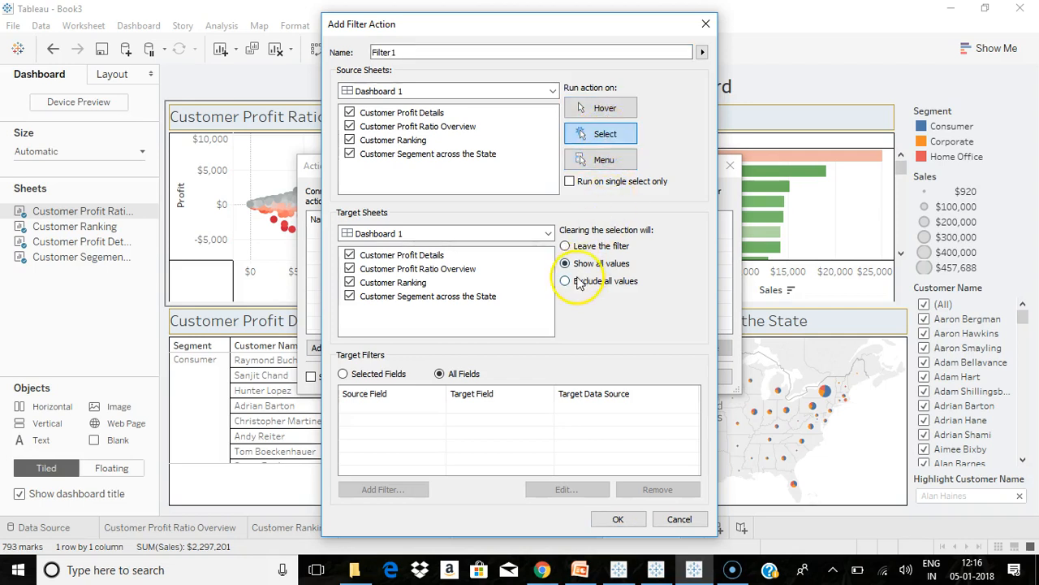
{"action": "left_click", "coordinate": [611, 520]}
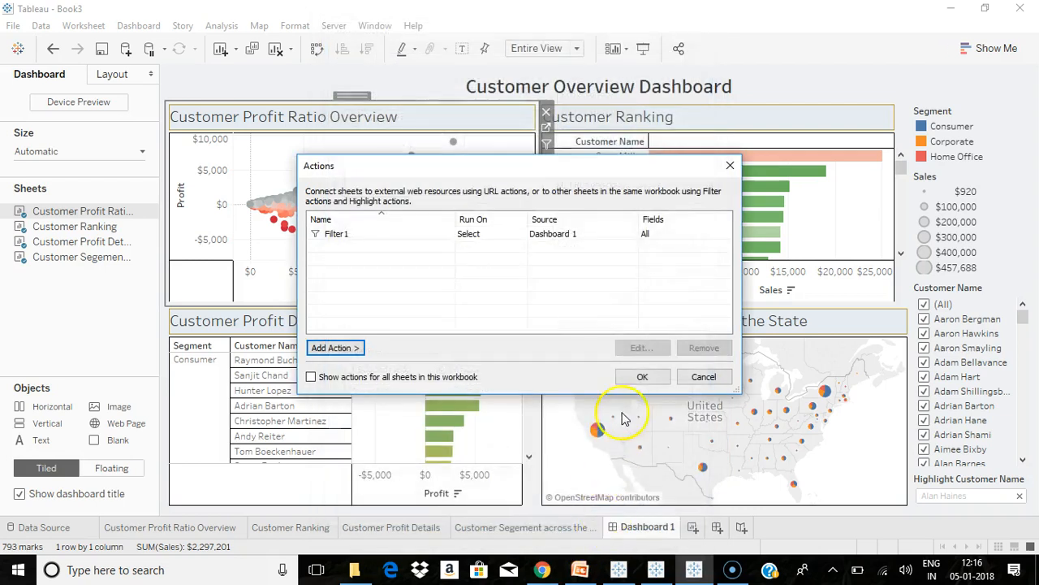
{"action": "left_click", "coordinate": [642, 377]}
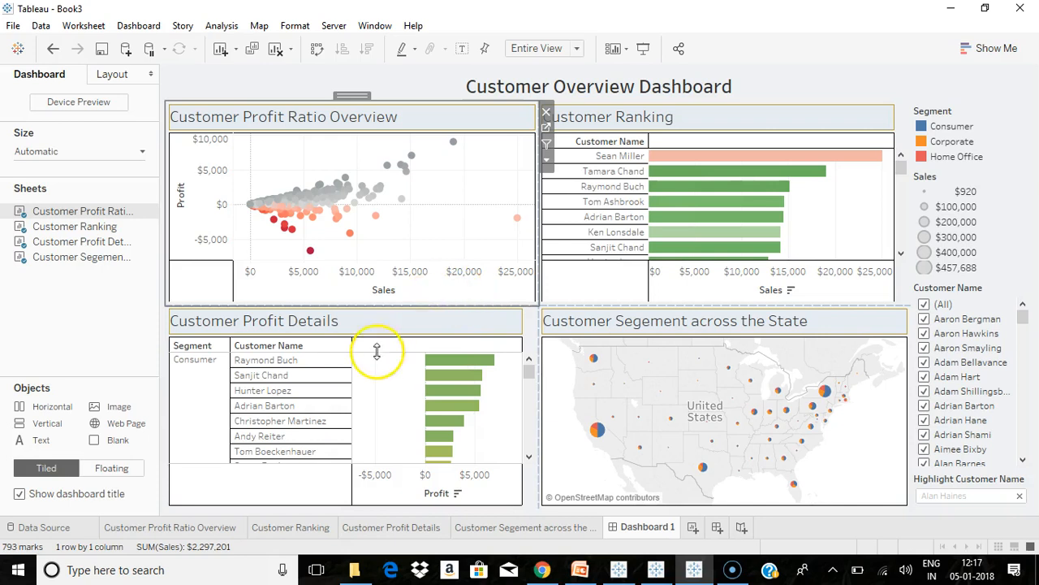
- Test the filter action by selecting several individual customer marks in the Customer Profit Ratio Overview scatter plot
{"action": "mouse_move", "coordinate": [436, 449]}
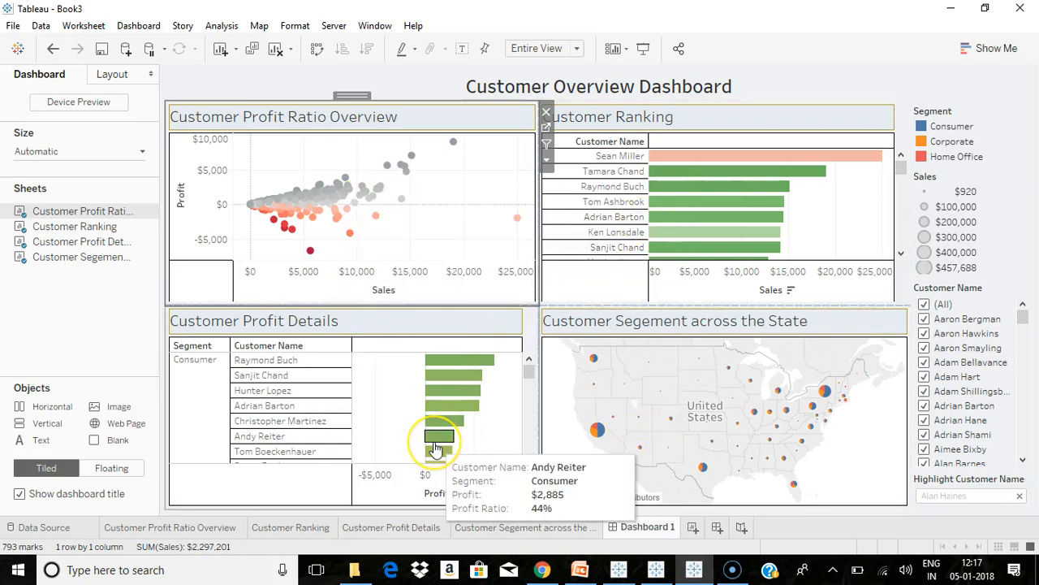
{"action": "mouse_move", "coordinate": [312, 258]}
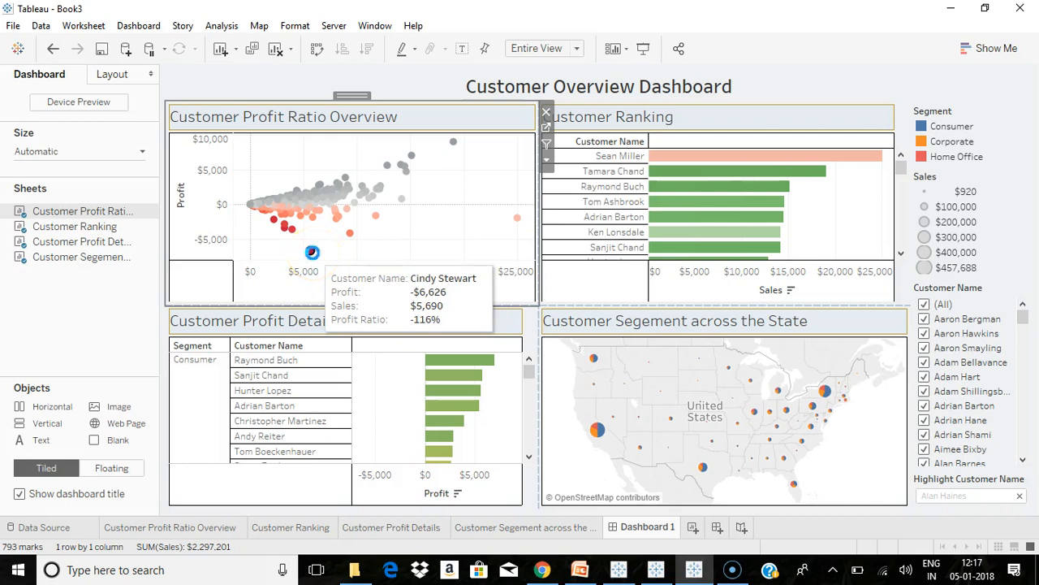
{"action": "left_click", "coordinate": [312, 253]}
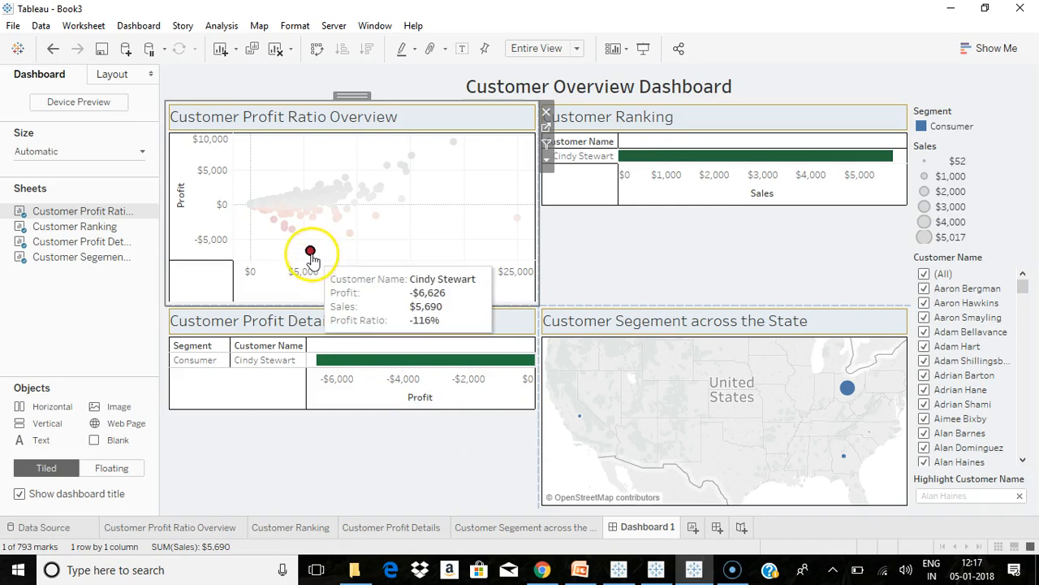
{"action": "left_click", "coordinate": [333, 220]}
{"action": "left_click", "coordinate": [333, 195]}
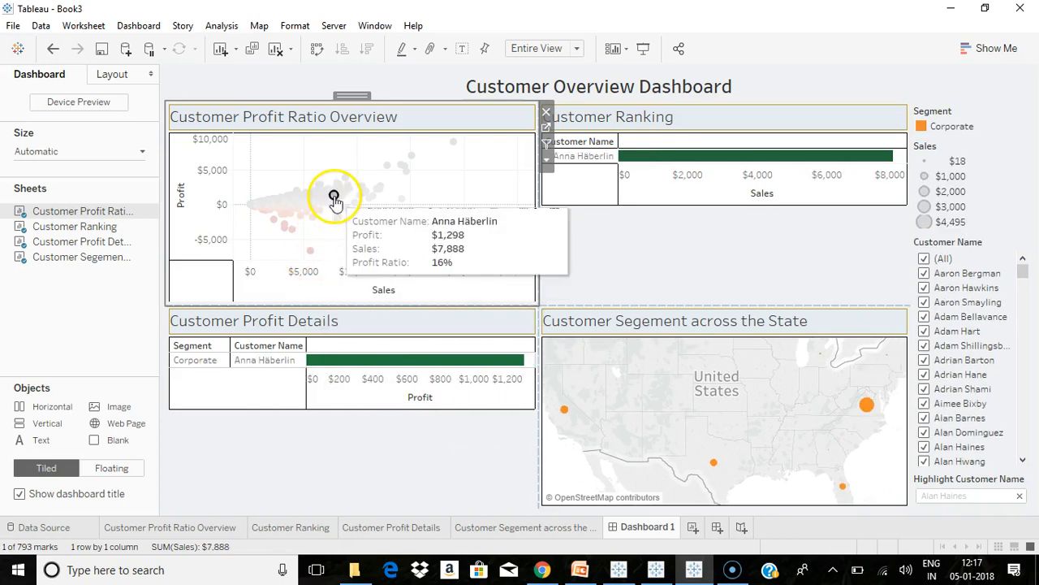
{"action": "left_click", "coordinate": [294, 198]}
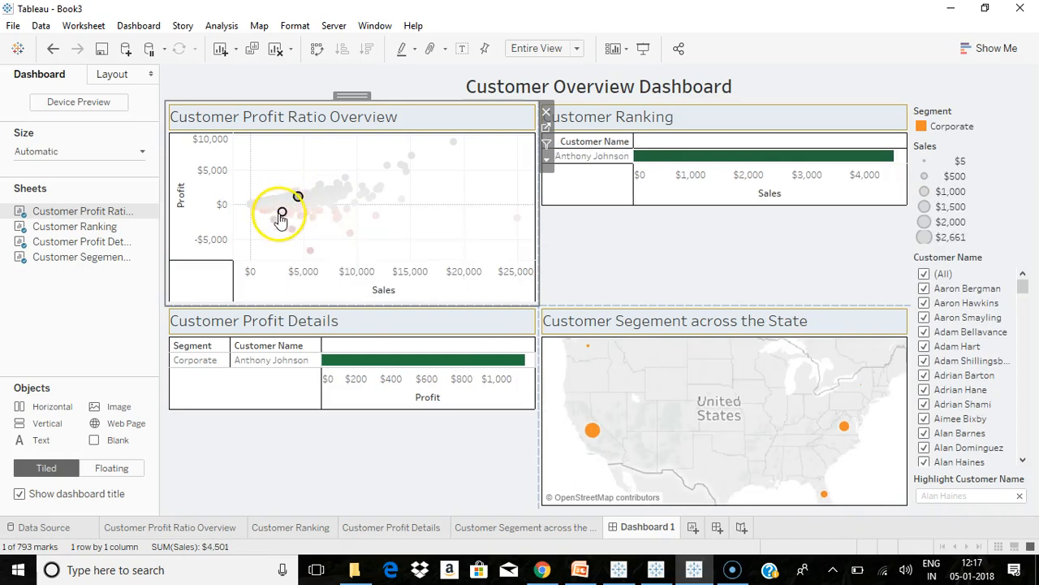
- Clear the scatter plot selection, test the filter action on several individual customer bars in Customer Ranking, and clear that selection
{"action": "left_click", "coordinate": [281, 214]}
{"action": "left_click", "coordinate": [190, 283]}
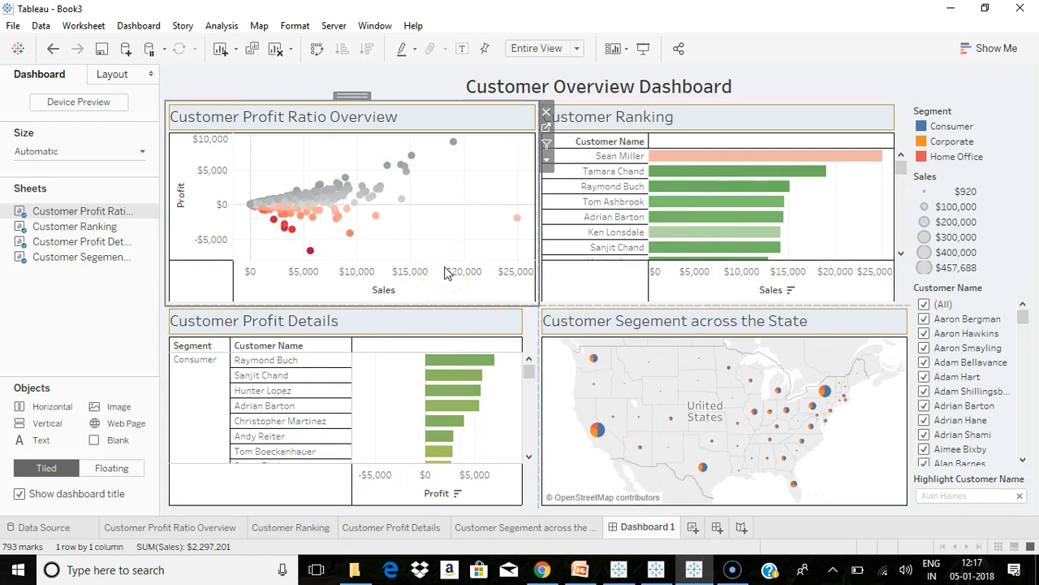
{"action": "left_click", "coordinate": [657, 202]}
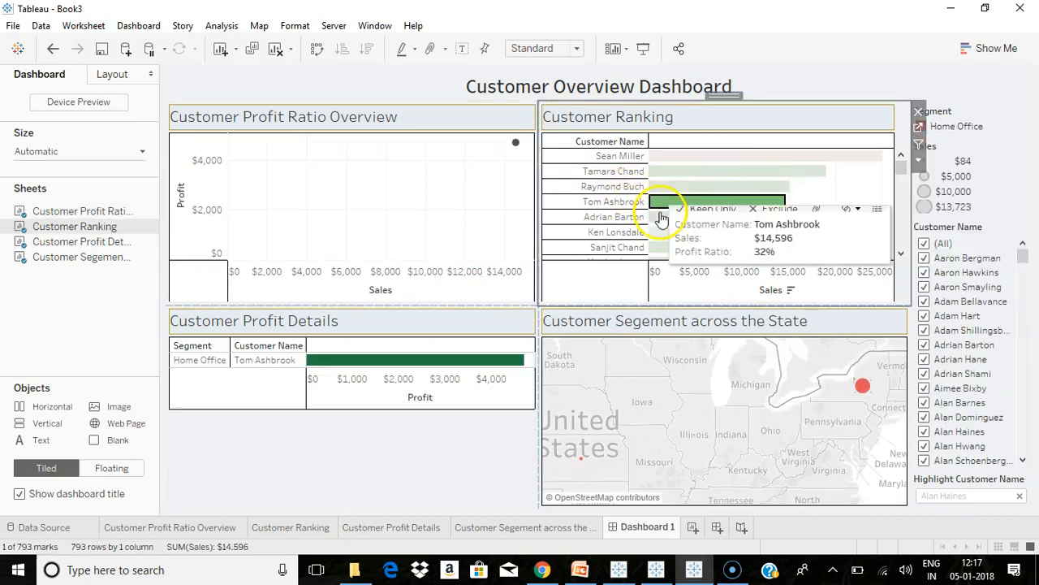
{"action": "left_click", "coordinate": [659, 217]}
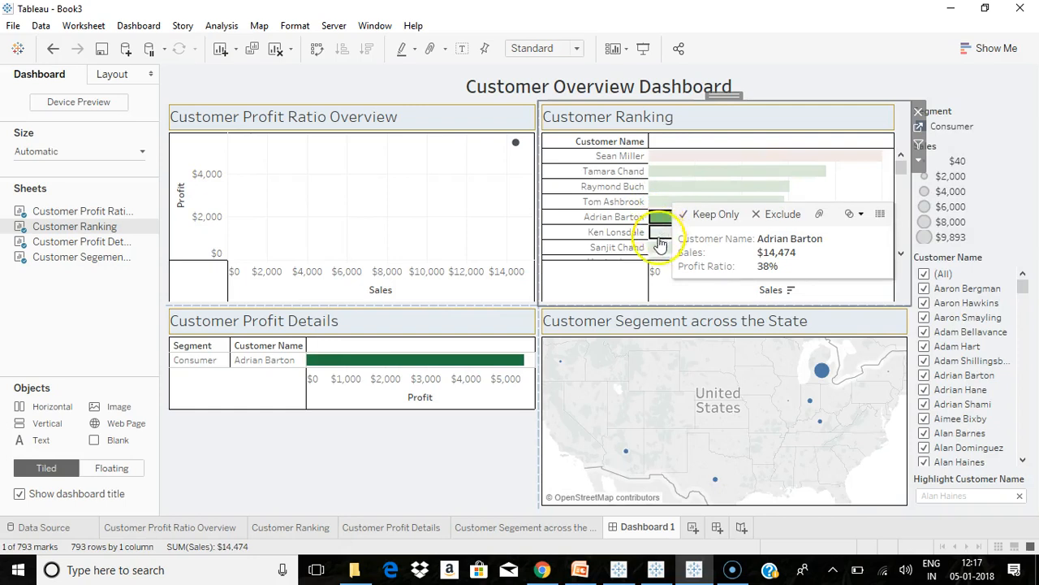
{"action": "left_click", "coordinate": [659, 233]}
{"action": "left_click", "coordinate": [658, 246]}
{"action": "left_click", "coordinate": [659, 202]}
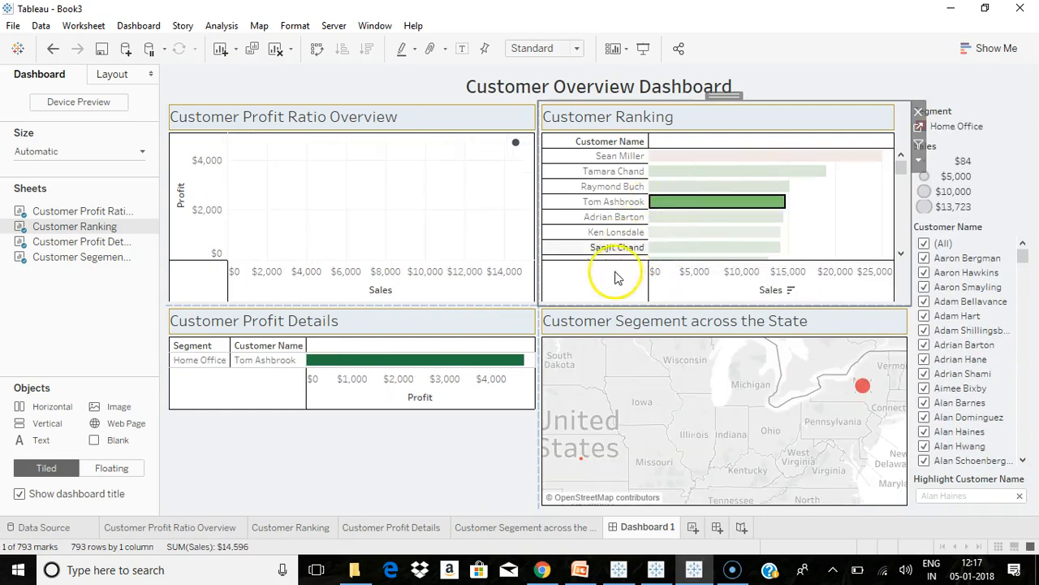
{"action": "left_click", "coordinate": [599, 284]}
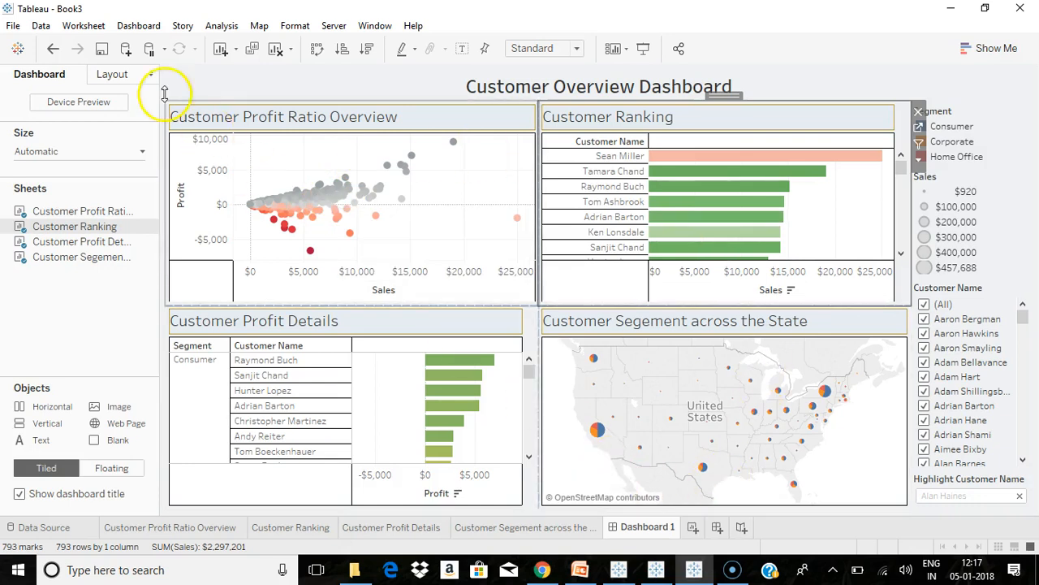
- Add a dashboard highlight action that runs on Hover for all four sheets and all fields, and check it on the scatter plot marks
{"action": "left_click", "coordinate": [140, 25]}
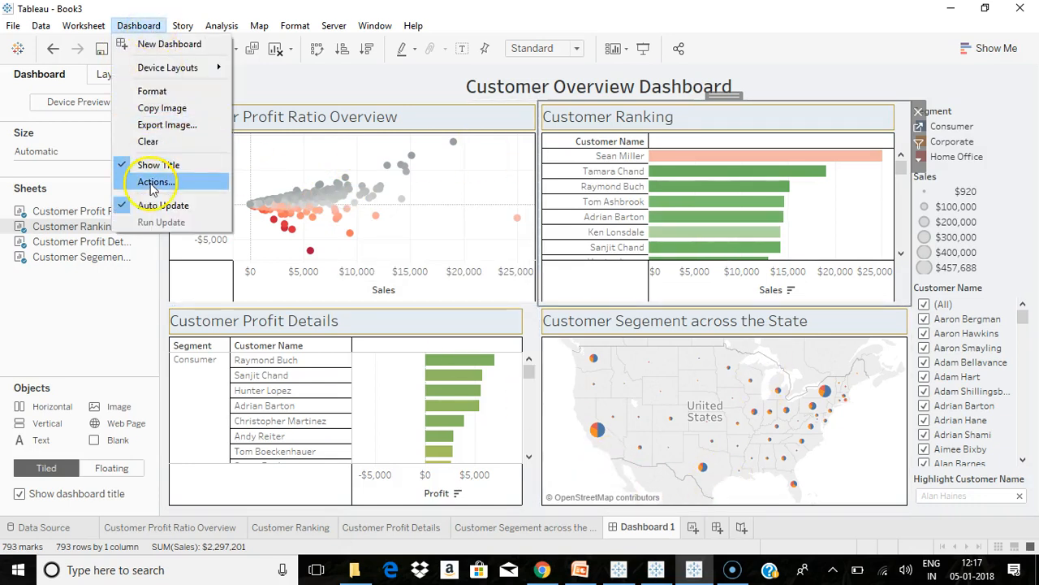
{"action": "left_click", "coordinate": [152, 182]}
{"action": "left_click", "coordinate": [333, 348]}
{"action": "left_click", "coordinate": [427, 365]}
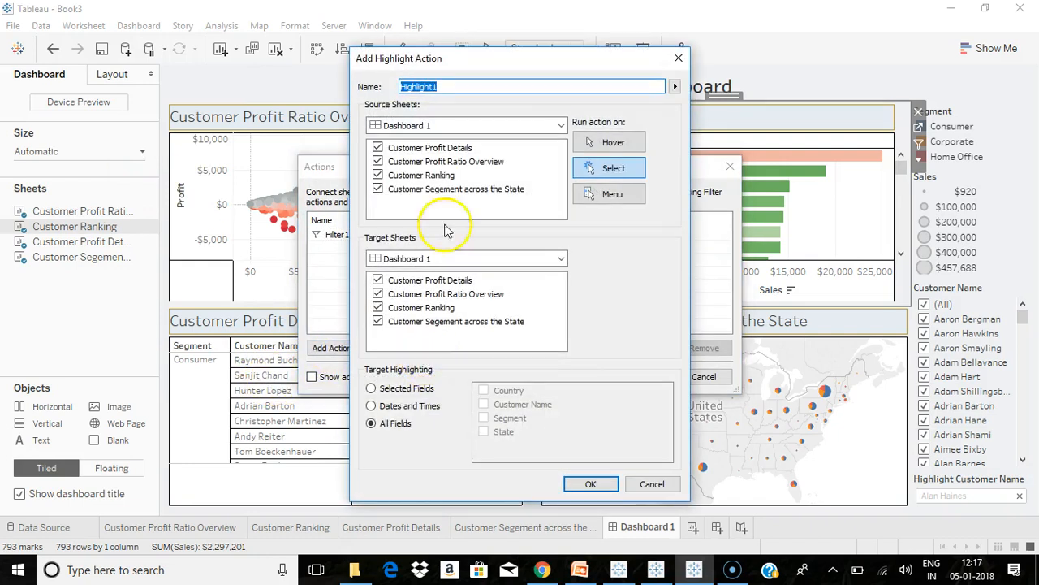
{"action": "left_click", "coordinate": [601, 144]}
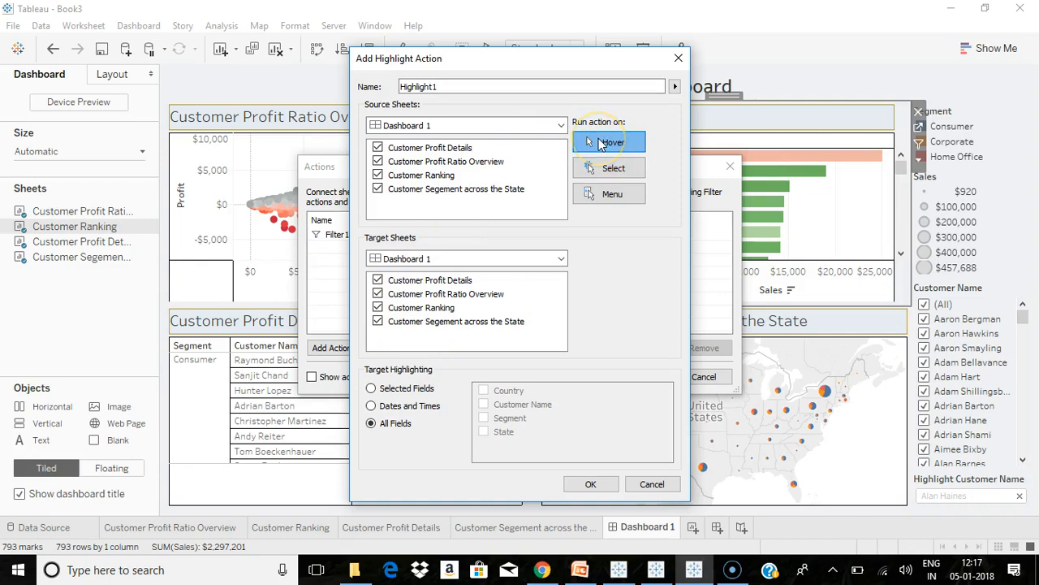
{"action": "left_click", "coordinate": [590, 484]}
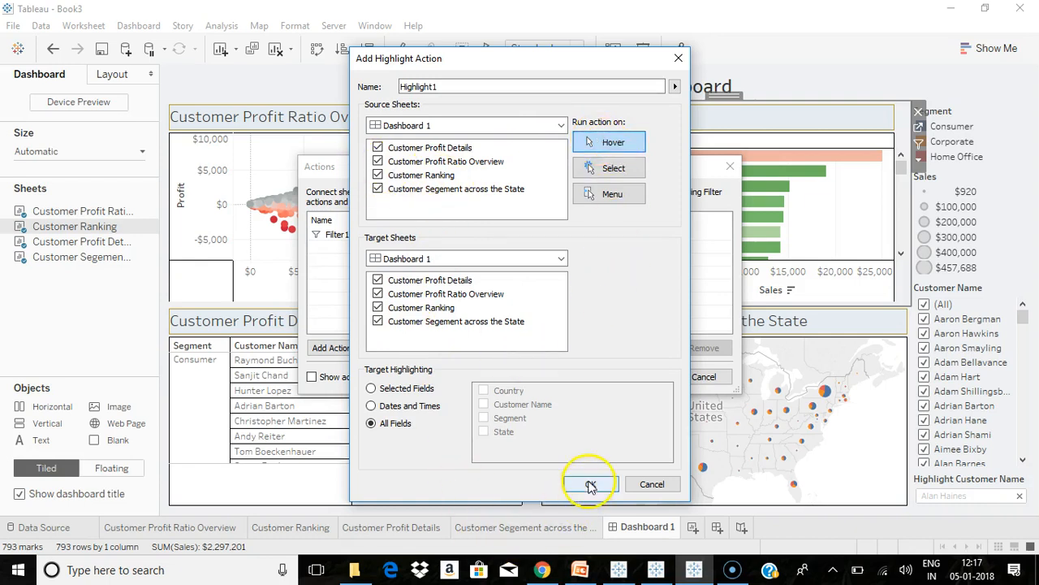
{"action": "left_click", "coordinate": [639, 376]}
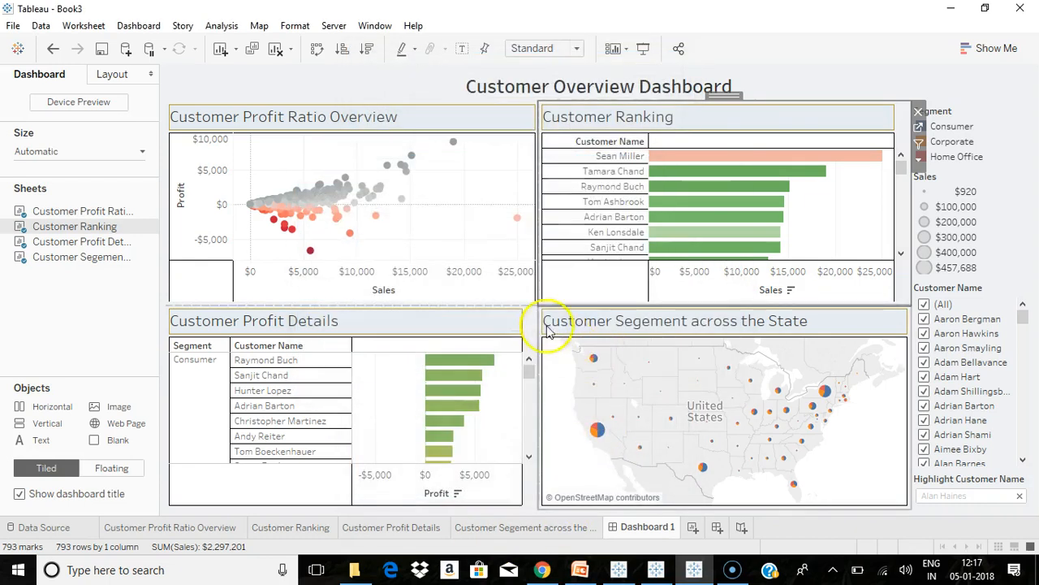
{"action": "mouse_move", "coordinate": [351, 237]}
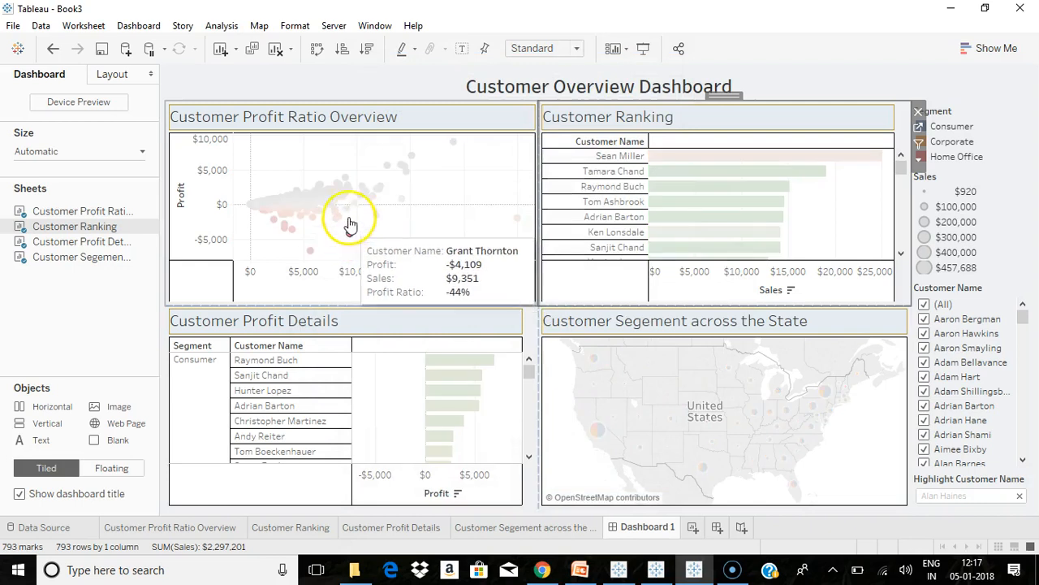
{"action": "mouse_move", "coordinate": [305, 202]}
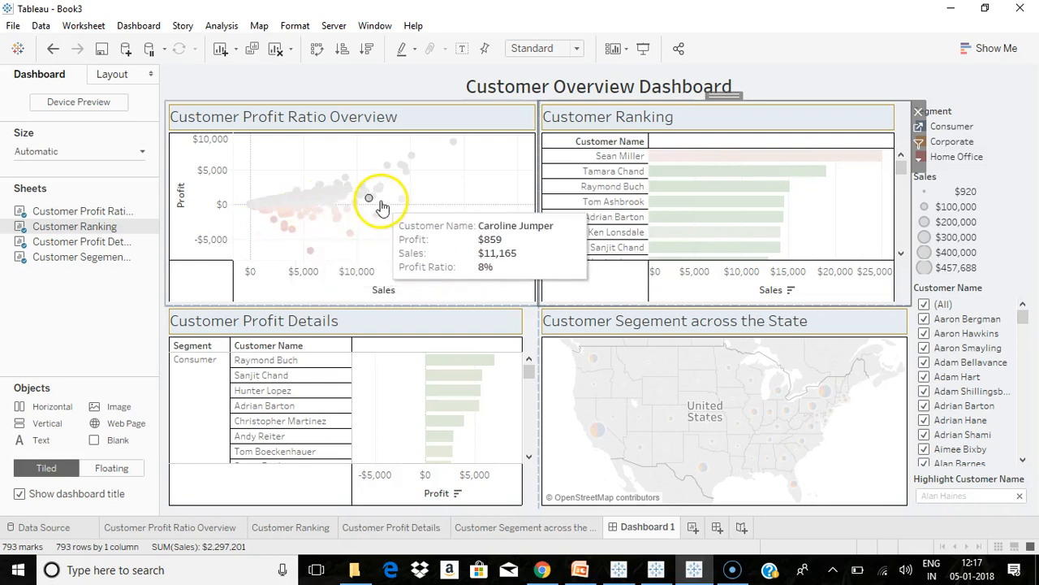
{"action": "left_click", "coordinate": [84, 25]}
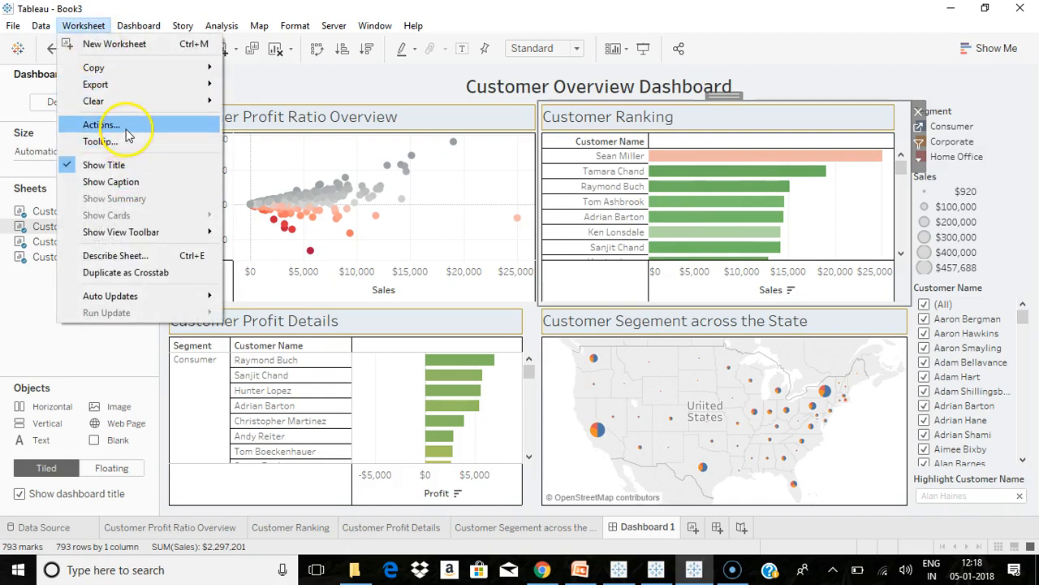
{"action": "left_click", "coordinate": [101, 125]}
{"action": "left_click", "coordinate": [334, 347]}
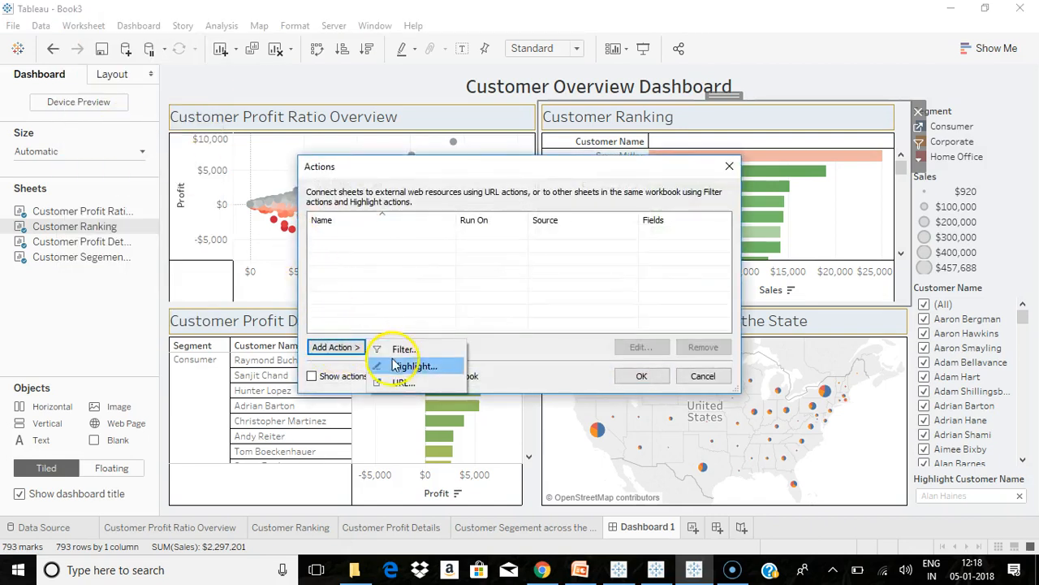
{"action": "left_click", "coordinate": [698, 375]}
{"action": "left_click", "coordinate": [700, 375]}
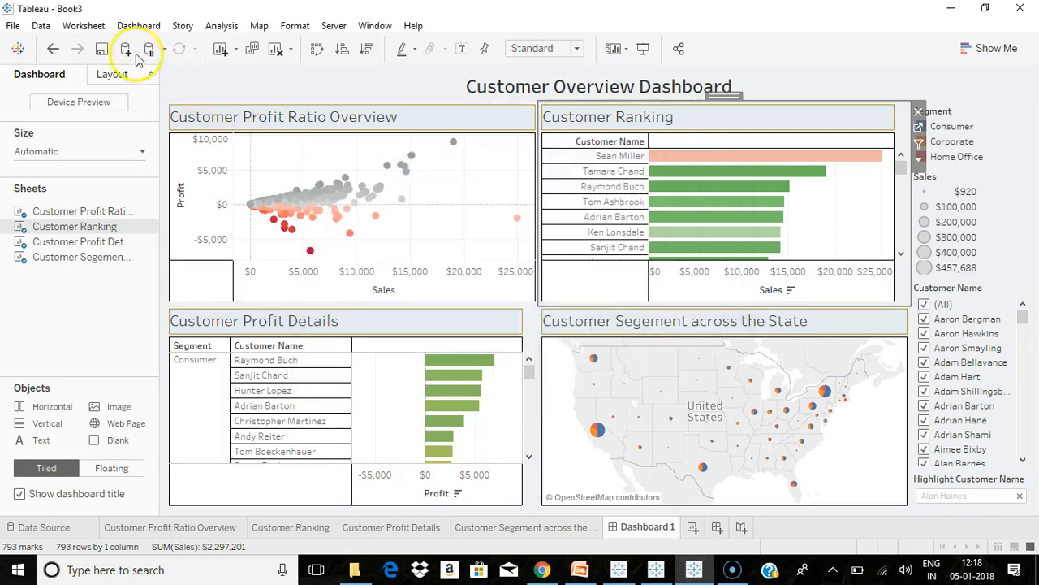
- Create a dashboard URL action with only the Customer Segement across the State sheet as its source
{"action": "left_click", "coordinate": [138, 25]}
{"action": "left_click", "coordinate": [151, 179]}
{"action": "left_click", "coordinate": [344, 349]}
{"action": "left_click", "coordinate": [423, 383]}
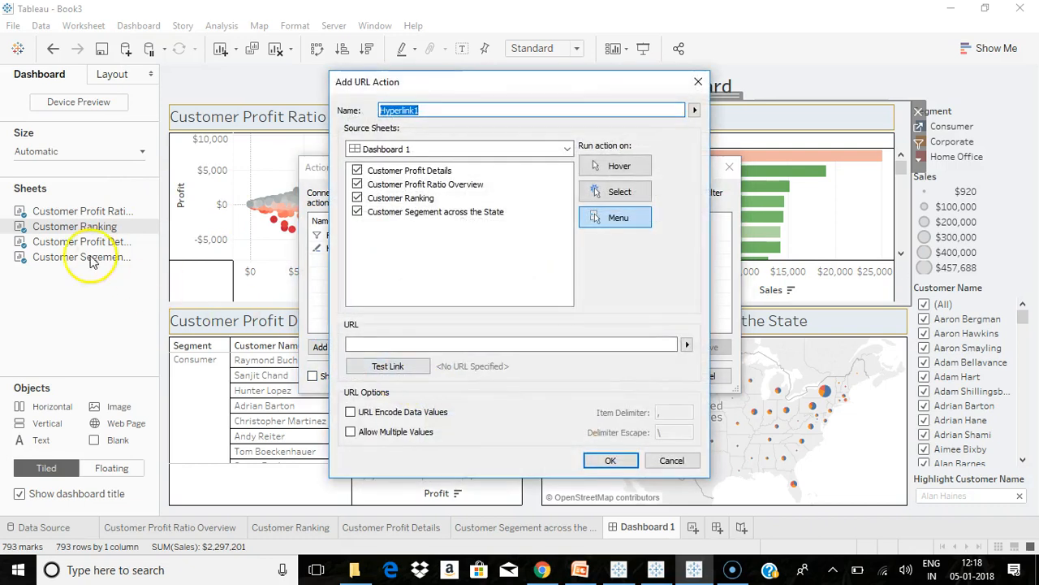
{"action": "left_click", "coordinate": [357, 170]}
{"action": "left_click", "coordinate": [357, 184]}
{"action": "left_click", "coordinate": [357, 197]}
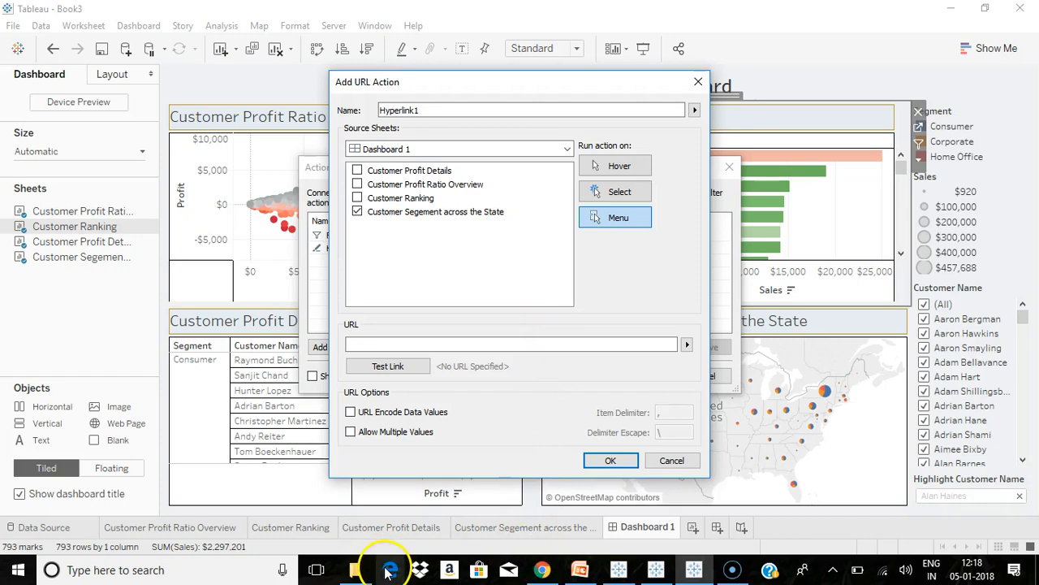
- Switch to Microsoft Edge, search for "wiki albama", open the Alabama Wikipedia article and copy its web address
{"action": "mouse_move", "coordinate": [546, 574]}
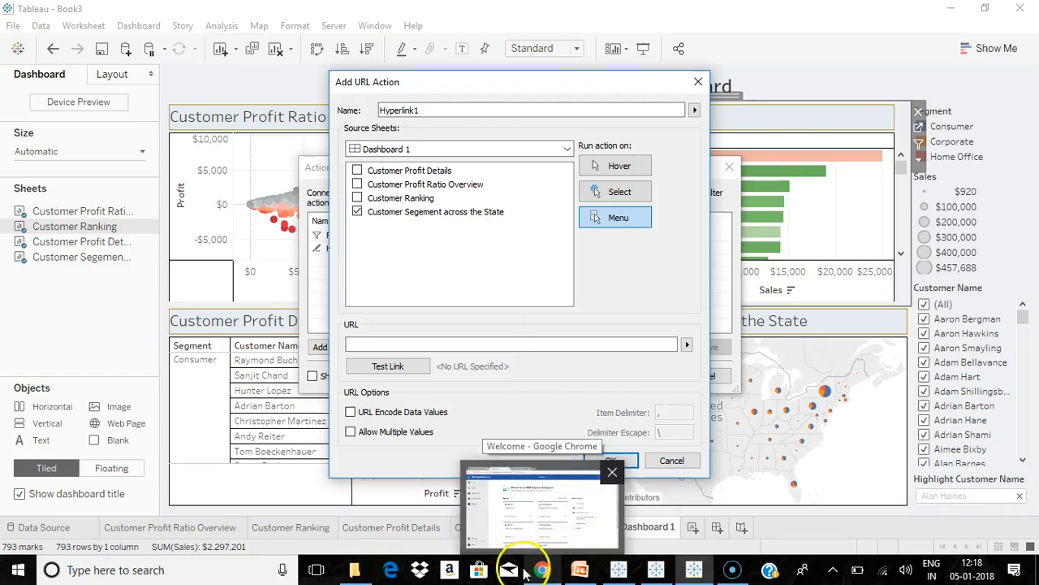
{"action": "left_click", "coordinate": [392, 570]}
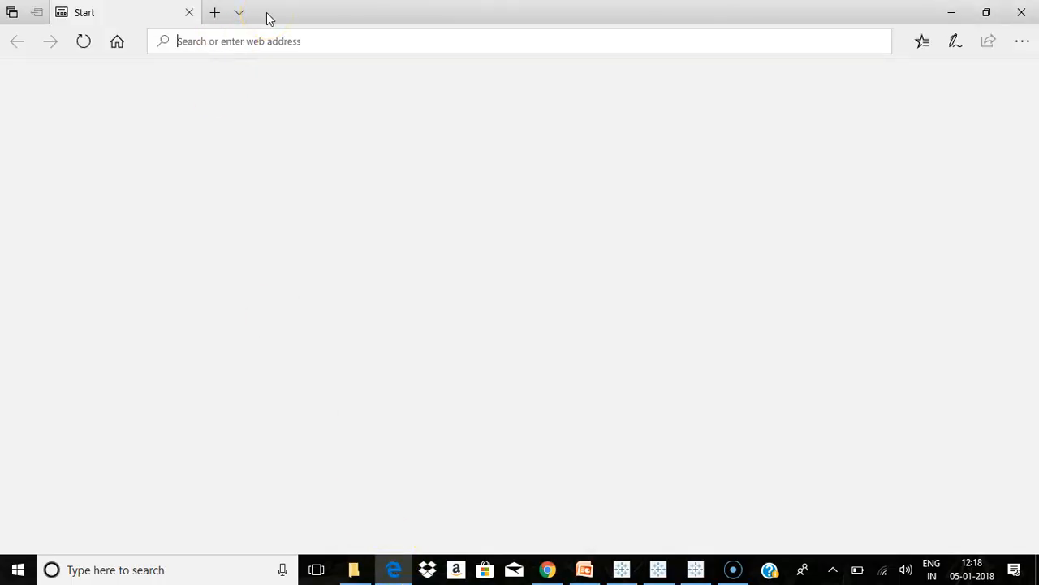
{"action": "type", "text": "wiki albama"}
{"action": "key", "text": "Return"}
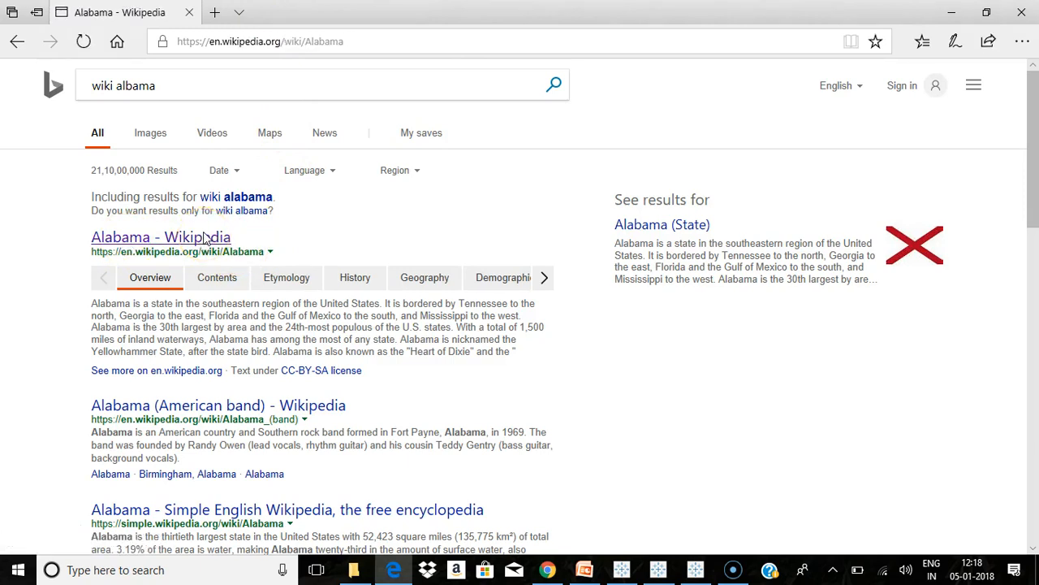
{"action": "left_click", "coordinate": [342, 41]}
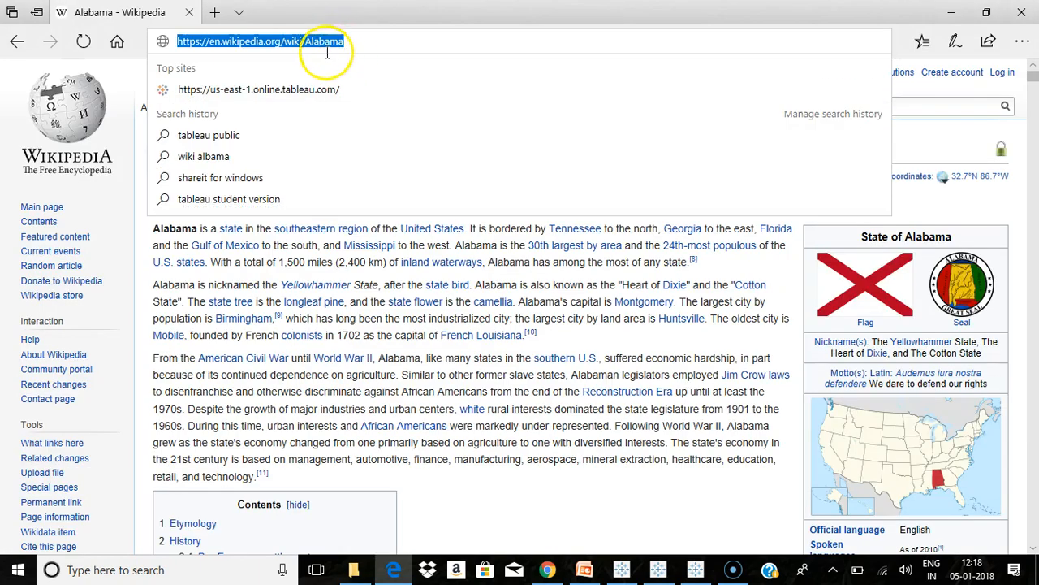
{"action": "right_click", "coordinate": [321, 38]}
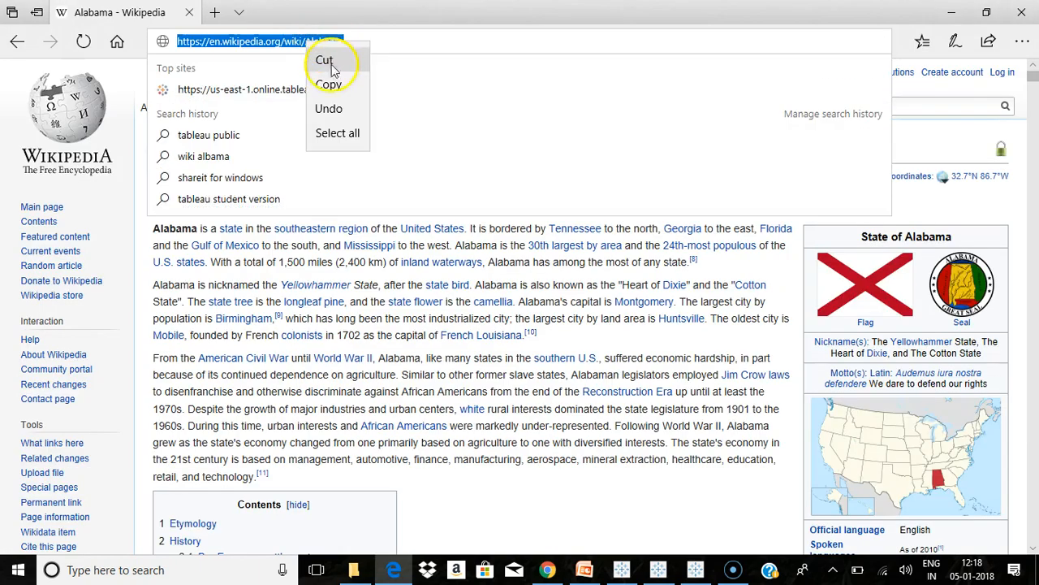
{"action": "left_click", "coordinate": [318, 87]}
{"action": "left_click", "coordinate": [694, 569]}
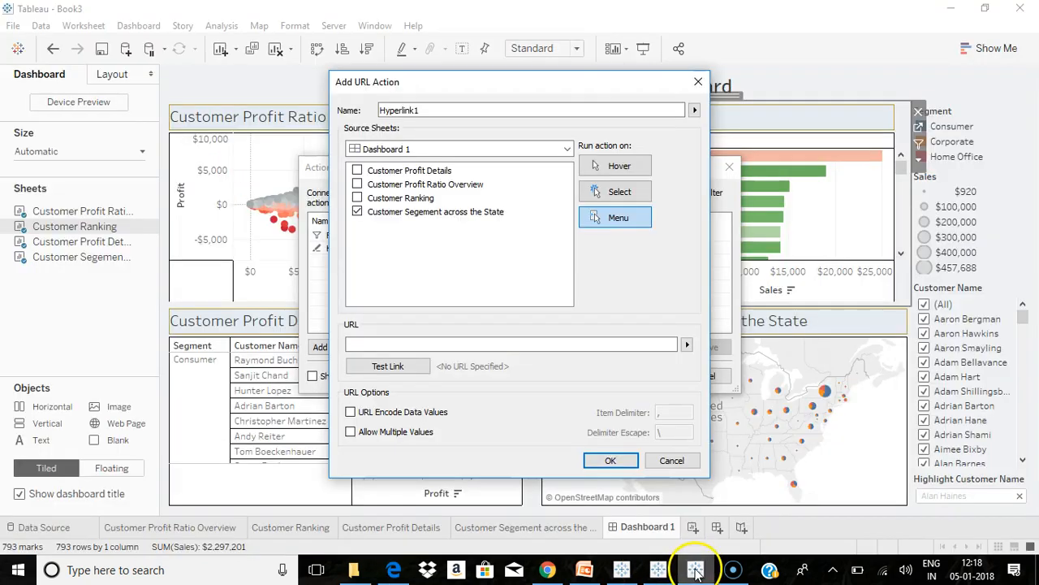
{"action": "right_click", "coordinate": [451, 345]}
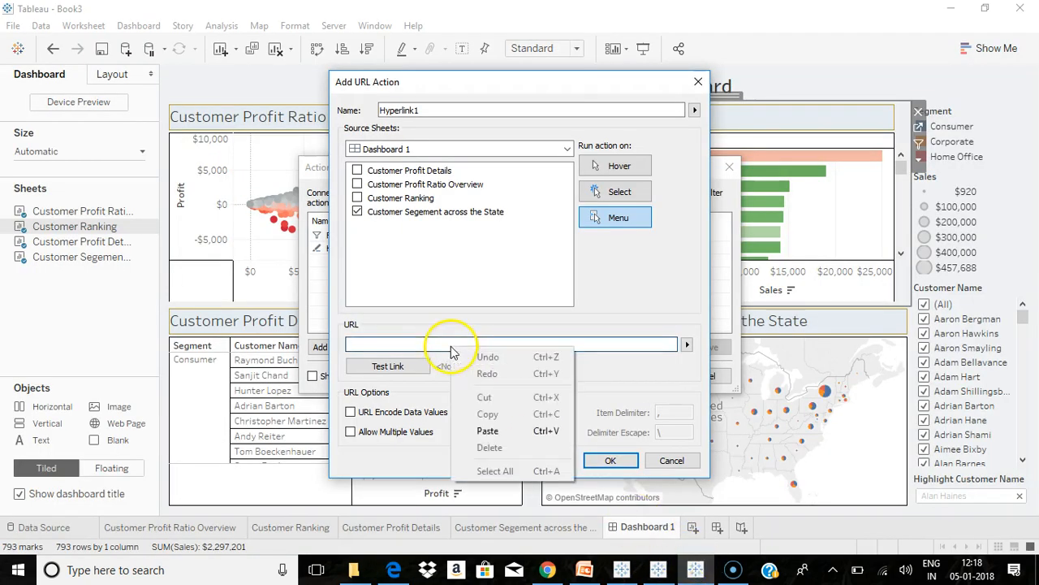
{"action": "left_click", "coordinate": [490, 430]}
{"action": "left_click_drag", "start_coordinate": [454, 344], "coordinate": [552, 345]}
{"action": "key", "text": "BackSpace"}
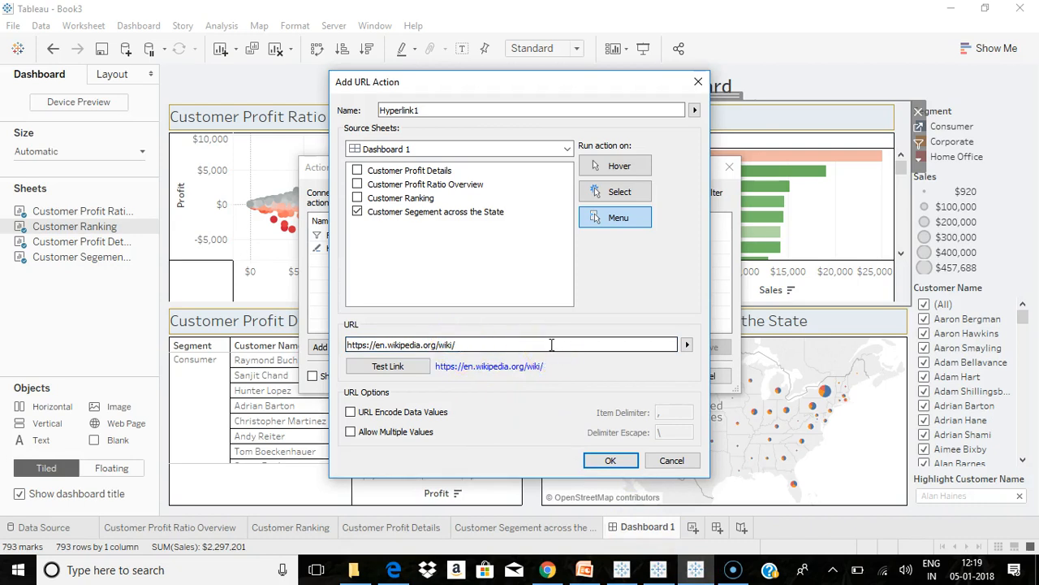
{"action": "left_click", "coordinate": [686, 345]}
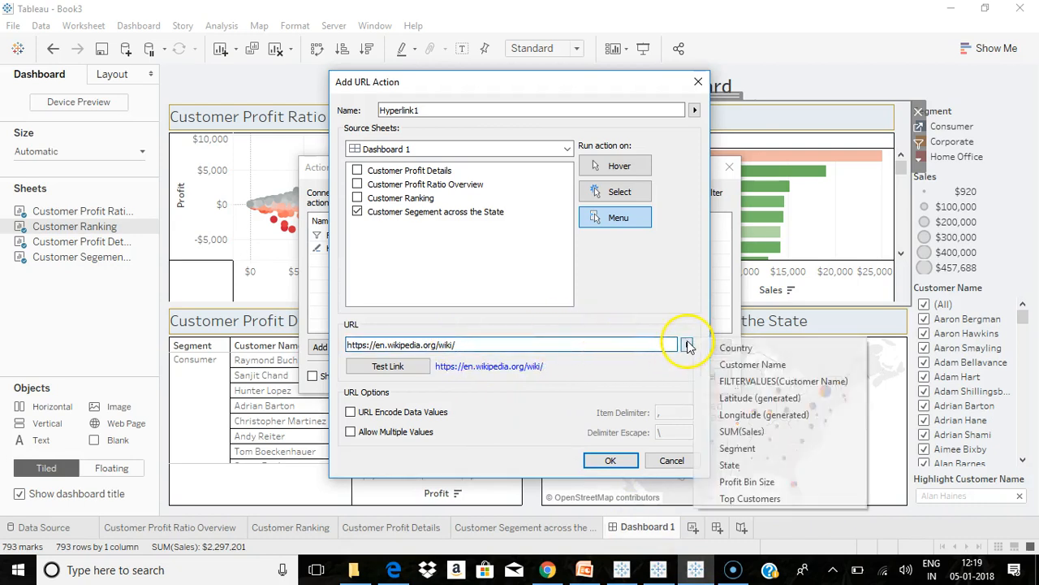
{"action": "left_click", "coordinate": [725, 464]}
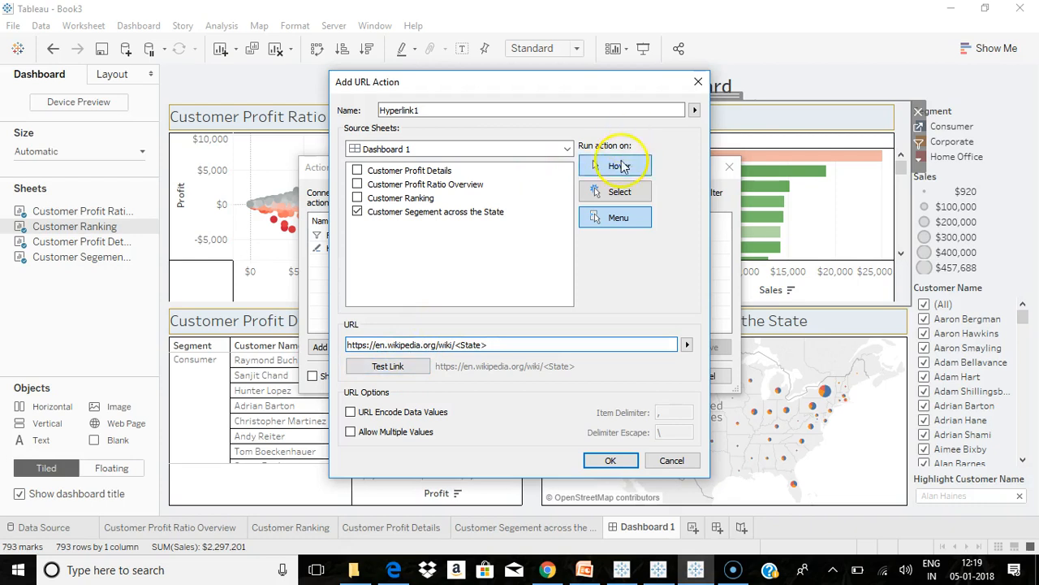
- Set the URL action to run on Hover, name it "Go to Wiki", and save the dashboard actions
{"action": "left_click", "coordinate": [619, 166]}
{"action": "double_click", "coordinate": [446, 110]}
{"action": "type", "text": "Go to Wiki"}
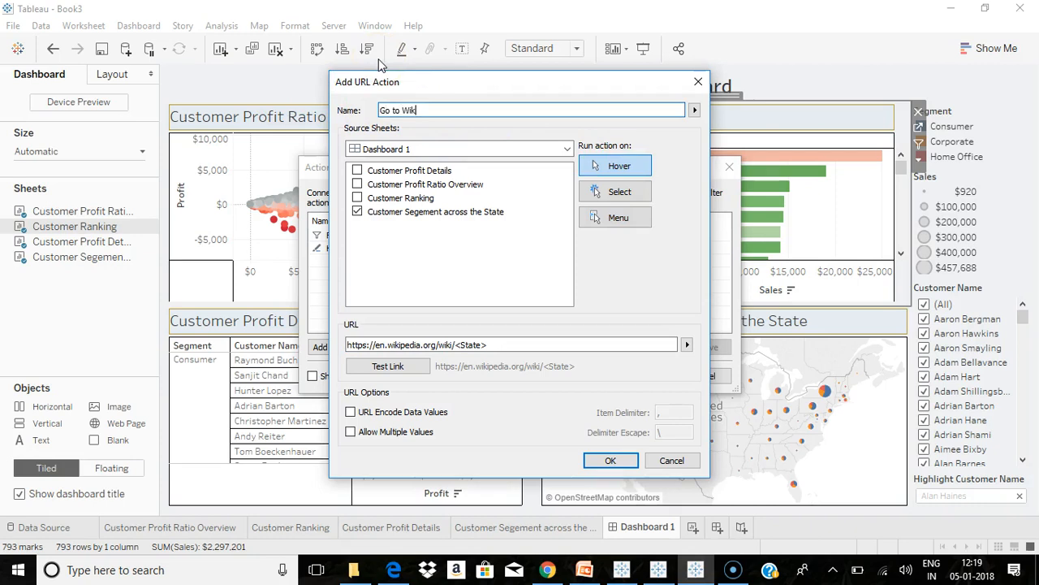
{"action": "left_click", "coordinate": [607, 460]}
{"action": "left_click", "coordinate": [638, 376]}
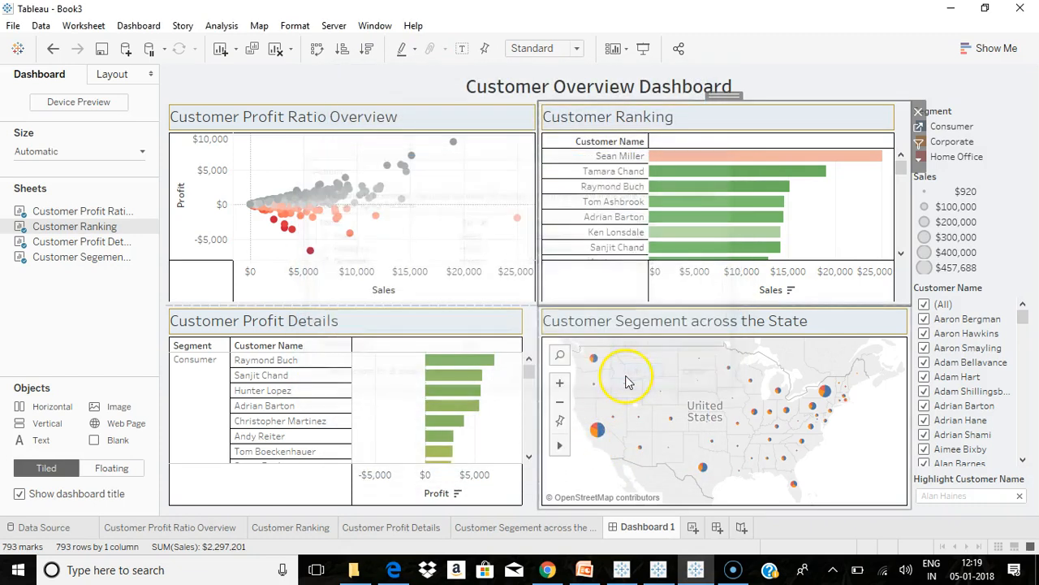
- Test the URL action on the Washington and California marks of the map, returning to the dashboard after each Wikipedia page
{"action": "left_click", "coordinate": [594, 359]}
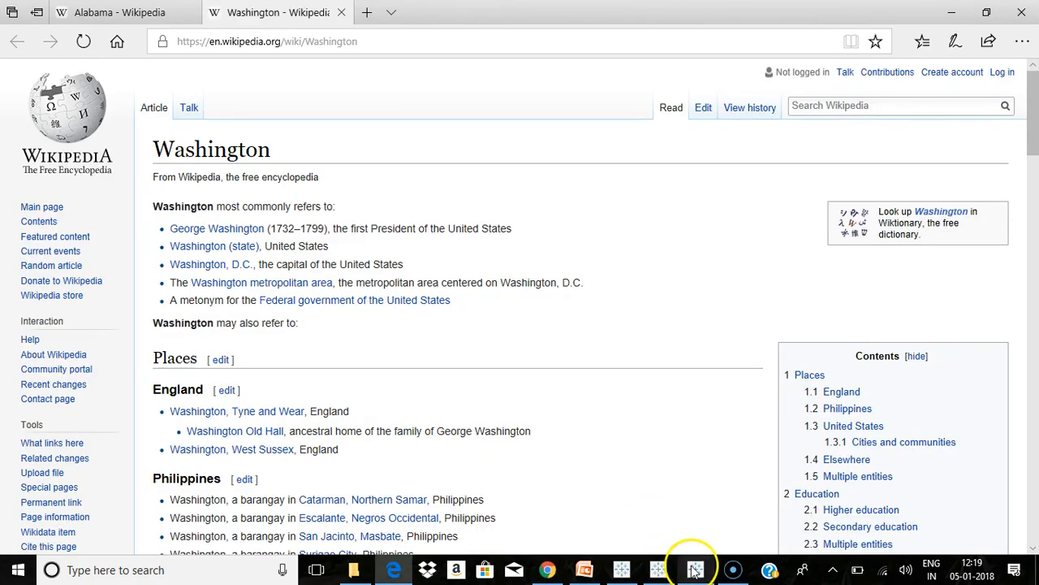
{"action": "mouse_move", "coordinate": [696, 564]}
{"action": "left_click", "coordinate": [689, 540]}
{"action": "left_click", "coordinate": [598, 429]}
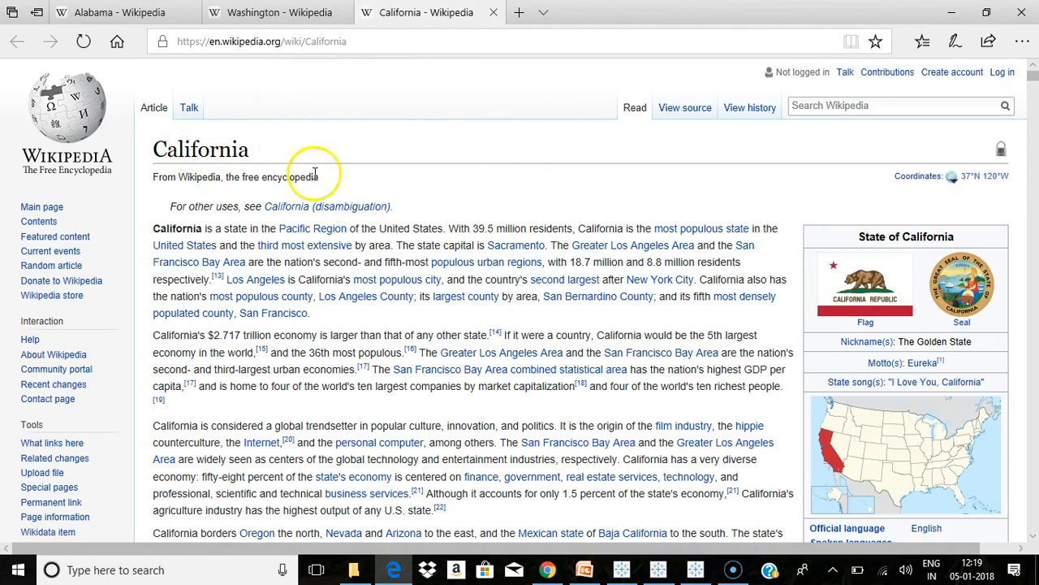
{"action": "left_click", "coordinate": [695, 568]}
- Check the cross-sheet highlighting using a customer bar and the Consumer segment in Customer Profit Details
{"action": "mouse_move", "coordinate": [438, 378]}
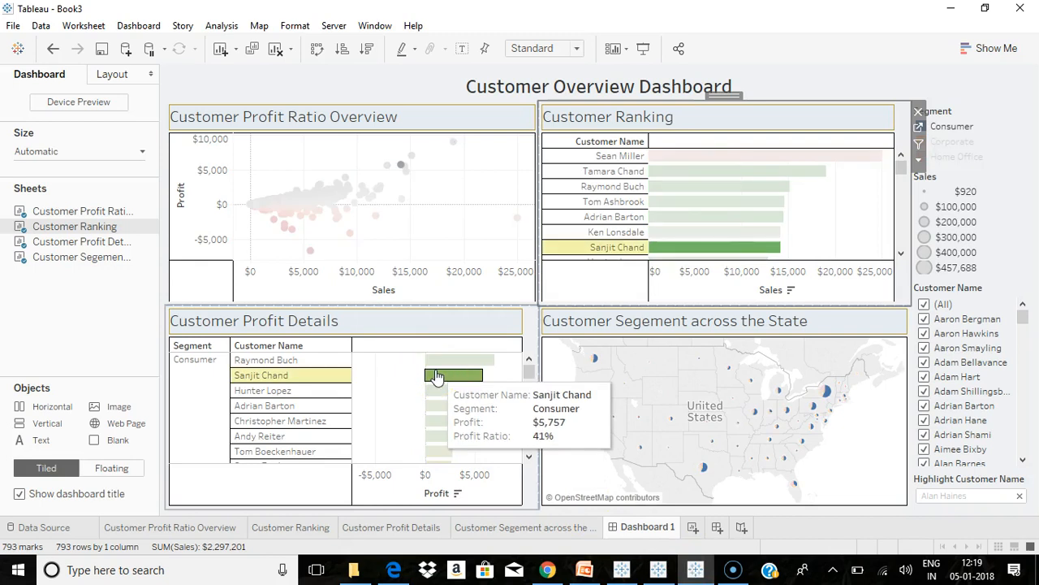
{"action": "left_click", "coordinate": [436, 364]}
{"action": "left_click", "coordinate": [397, 242]}
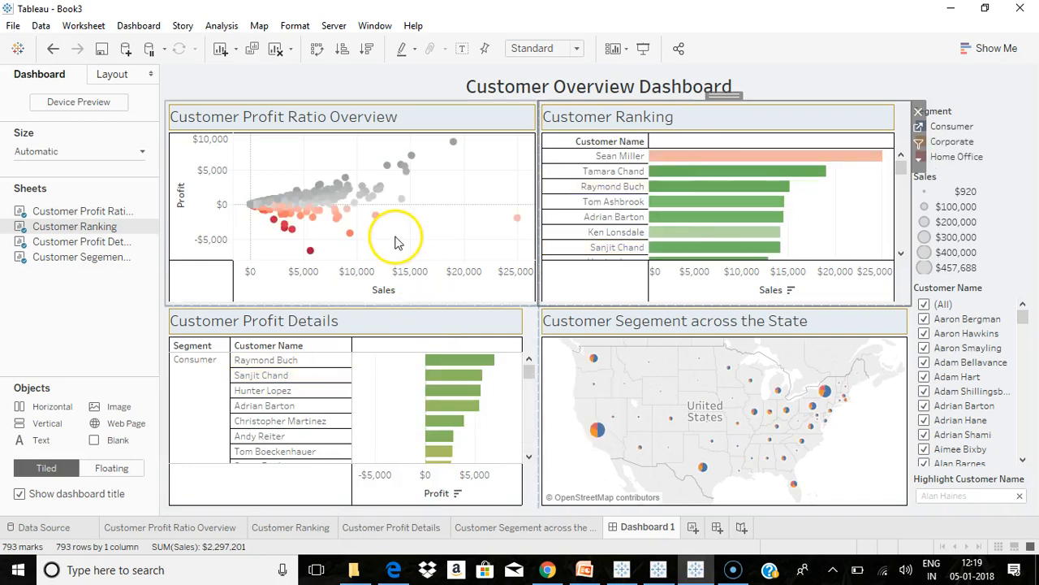
{"action": "left_click", "coordinate": [195, 432]}
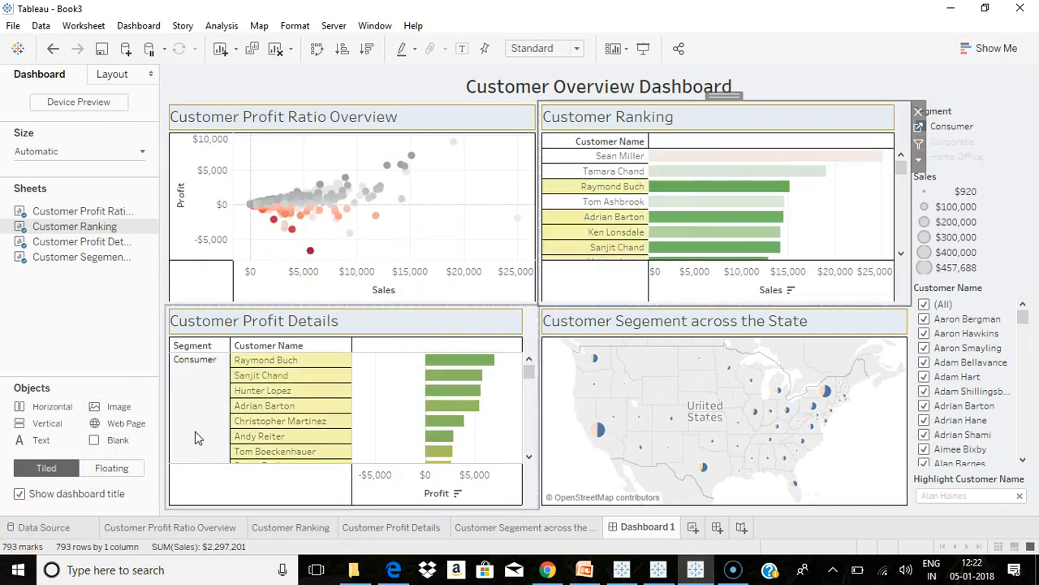
{"action": "mouse_move", "coordinate": [585, 569]}
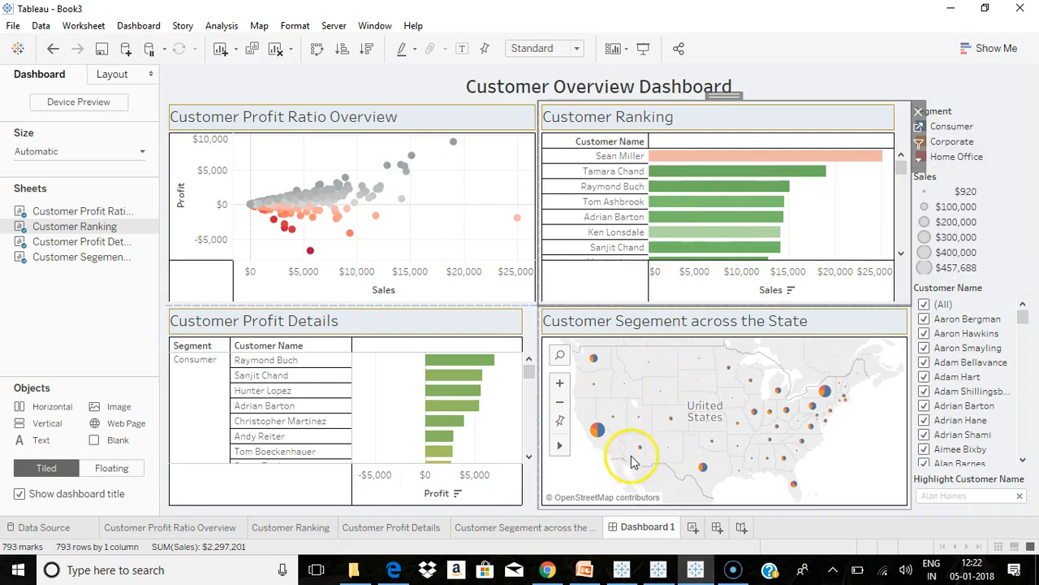
- Check the cross-sheet highlighting from a customer in Customer Ranking, and review the dashboard's list of actions without changing it
{"action": "left_click", "coordinate": [638, 217]}
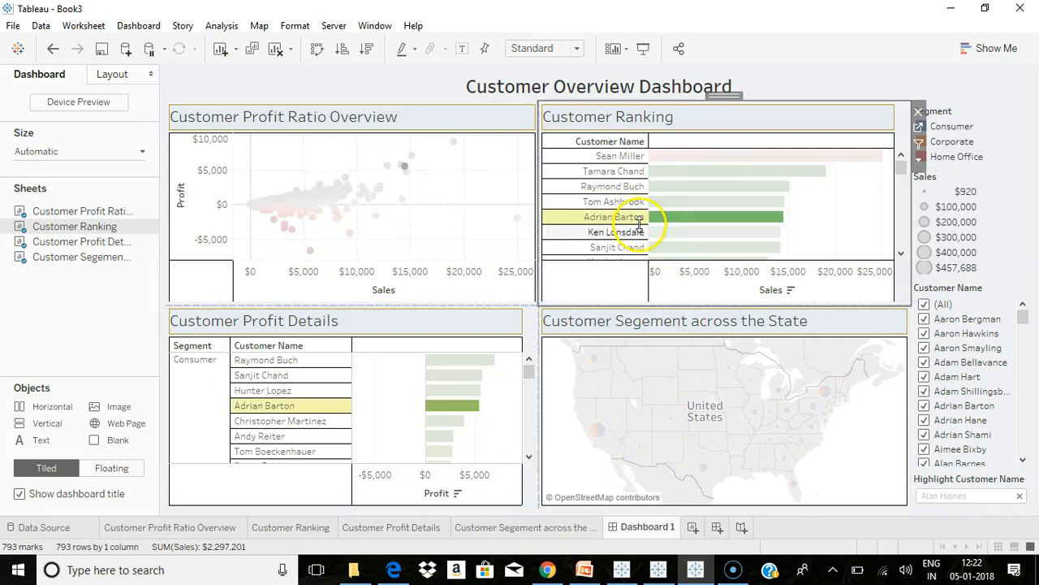
{"action": "left_click", "coordinate": [638, 217]}
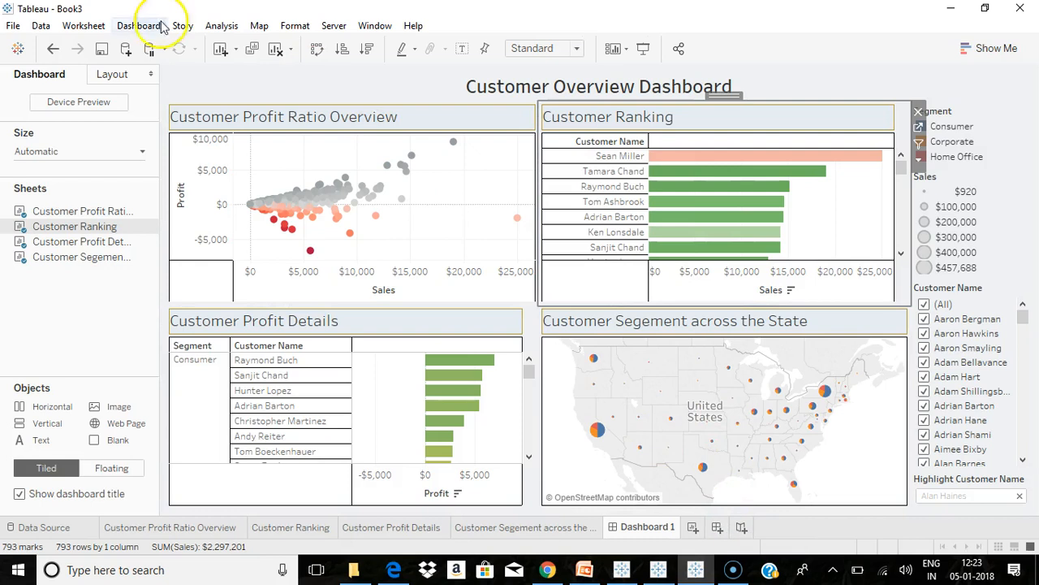
{"action": "left_click", "coordinate": [84, 26]}
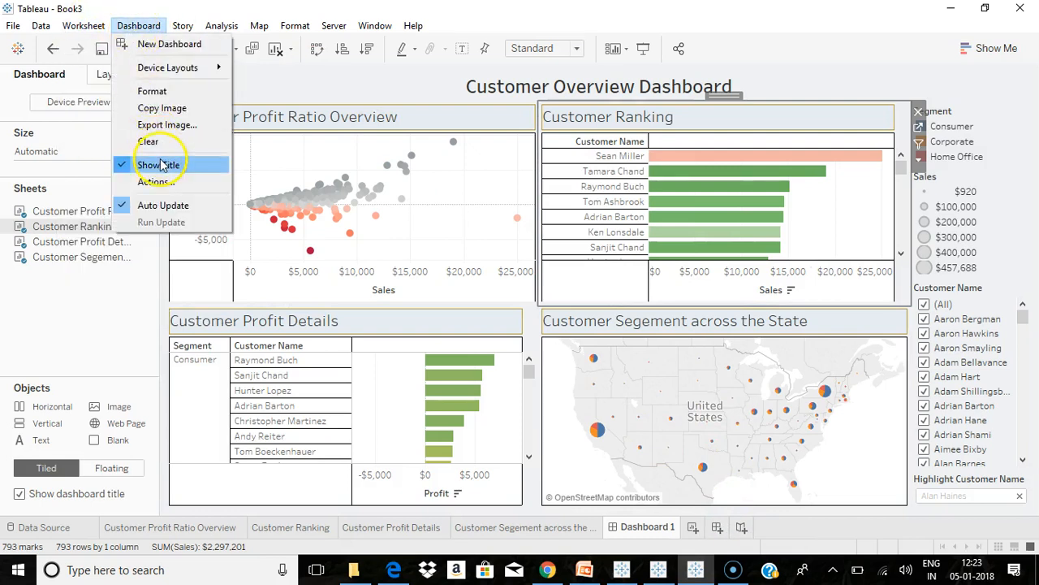
{"action": "left_click", "coordinate": [148, 181]}
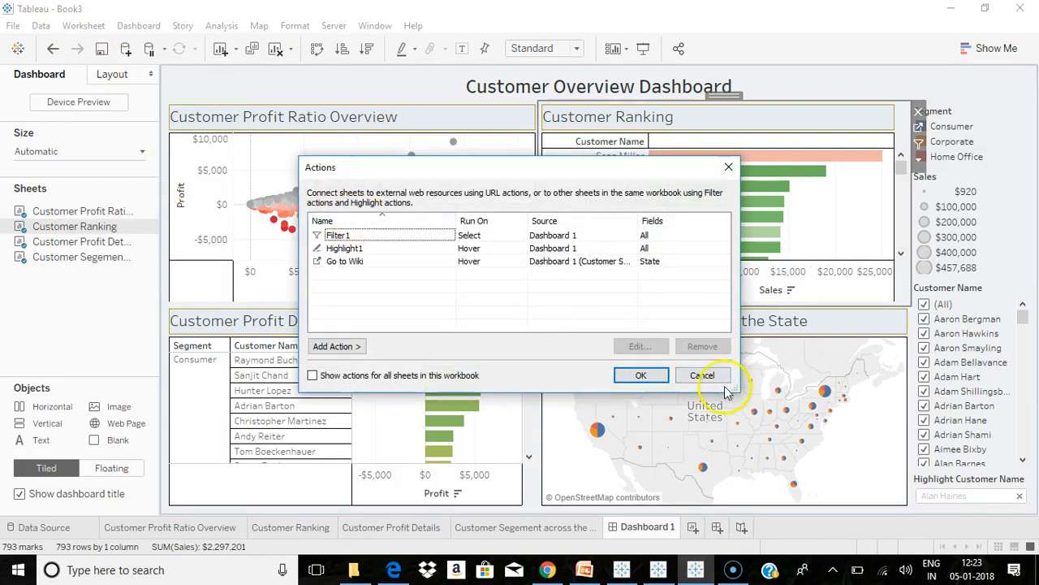
{"action": "left_click", "coordinate": [721, 379]}
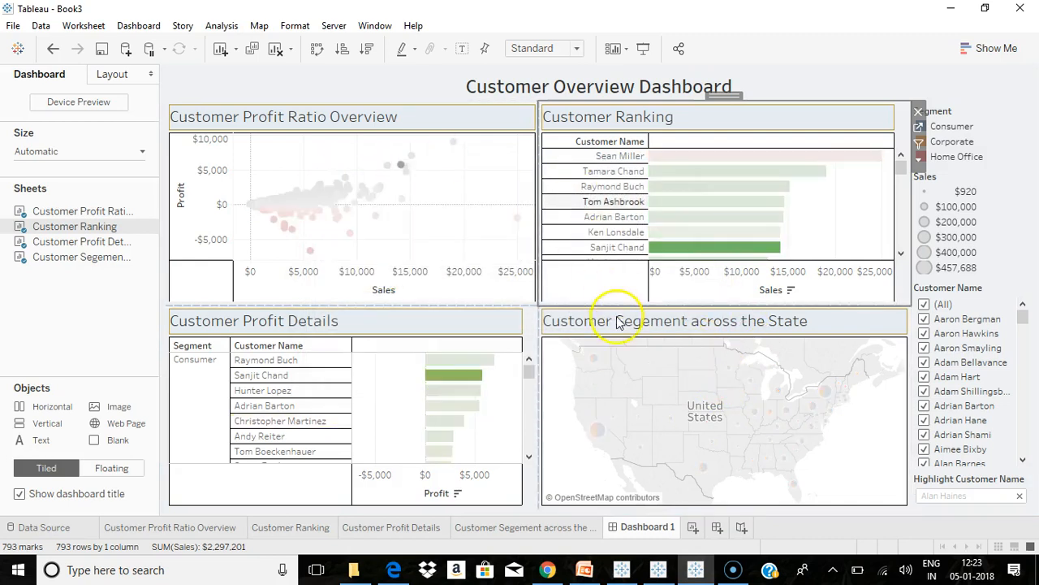
{"action": "mouse_move", "coordinate": [494, 360]}
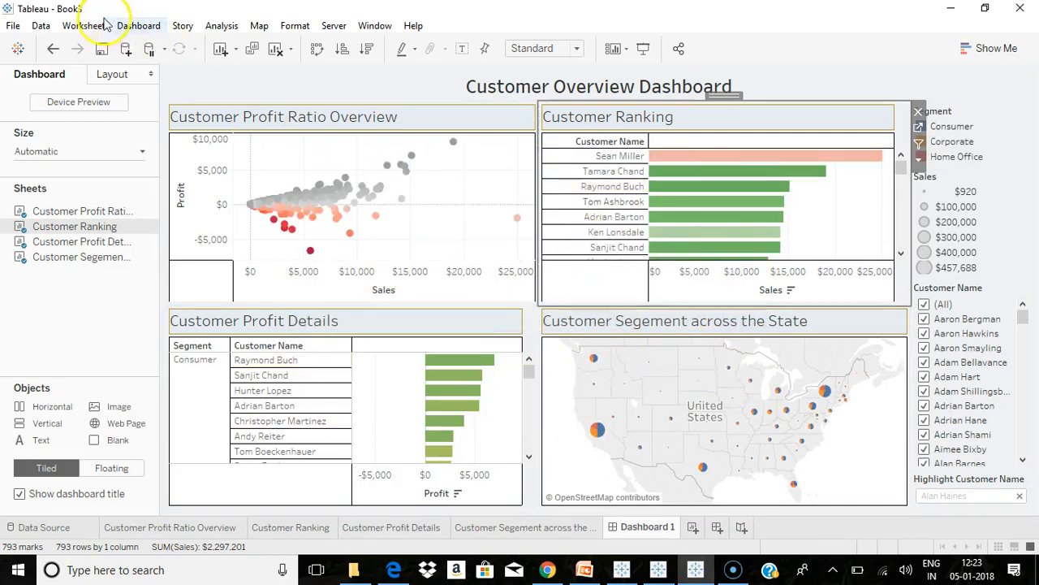
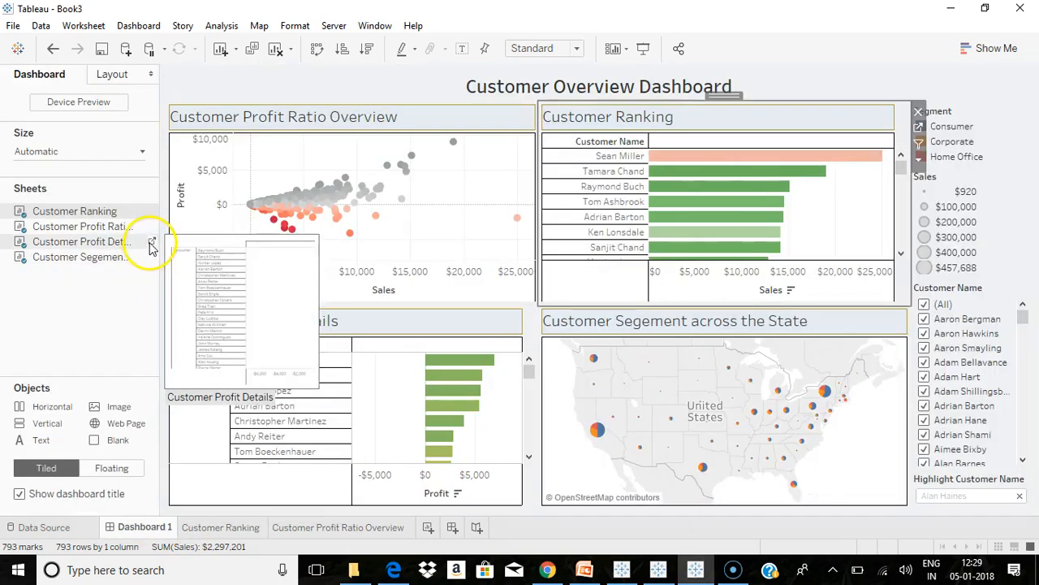
- Open the hidden Customer Profit Details and Customer Segement across the State worksheets from the dashboard and unhide both
{"action": "left_click", "coordinate": [151, 241]}
{"action": "right_click", "coordinate": [207, 527]}
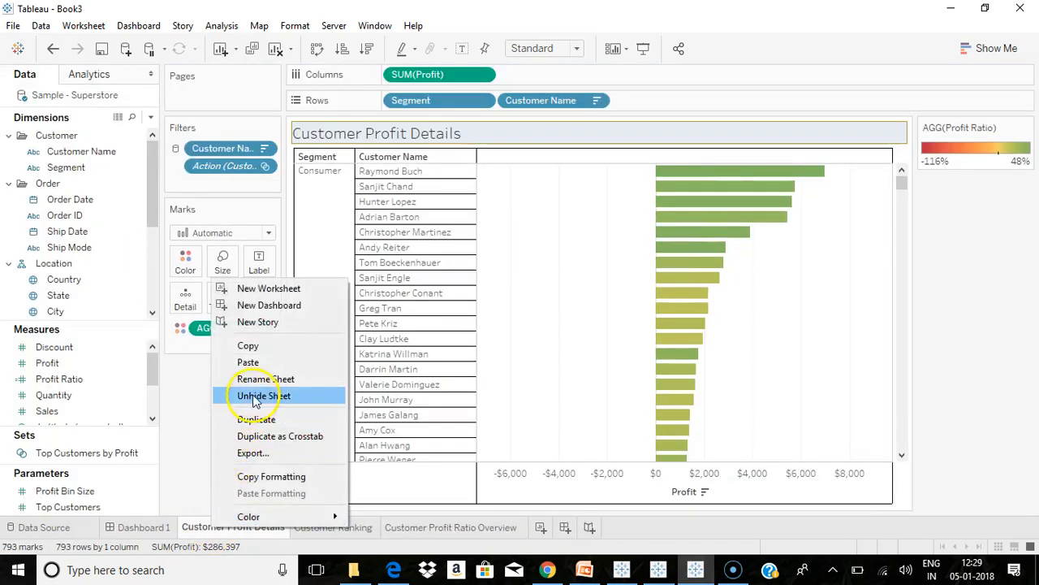
{"action": "key", "text": "Escape"}
{"action": "left_click", "coordinate": [148, 527]}
{"action": "left_click", "coordinate": [151, 256]}
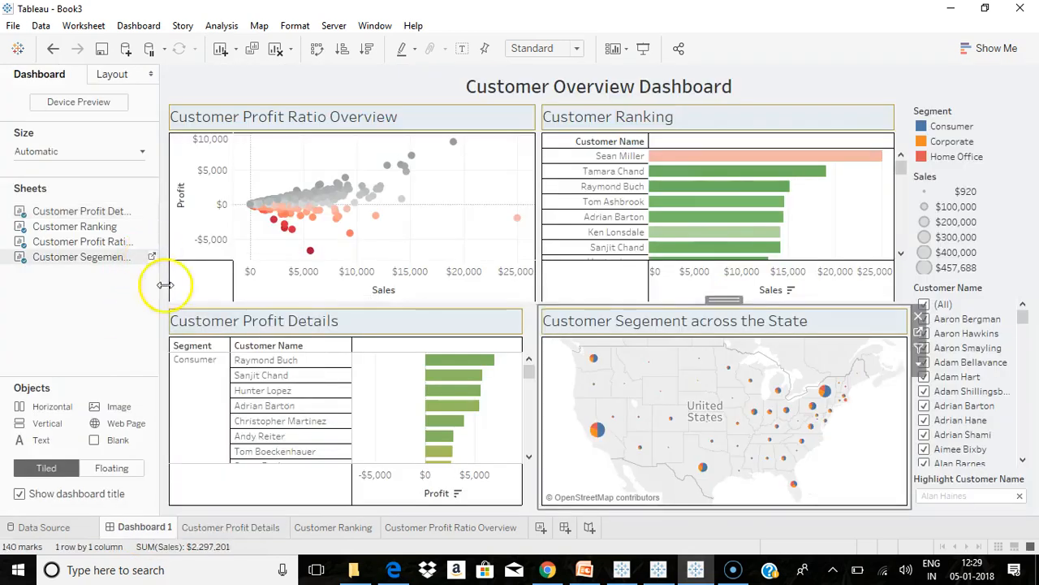
{"action": "right_click", "coordinate": [204, 524]}
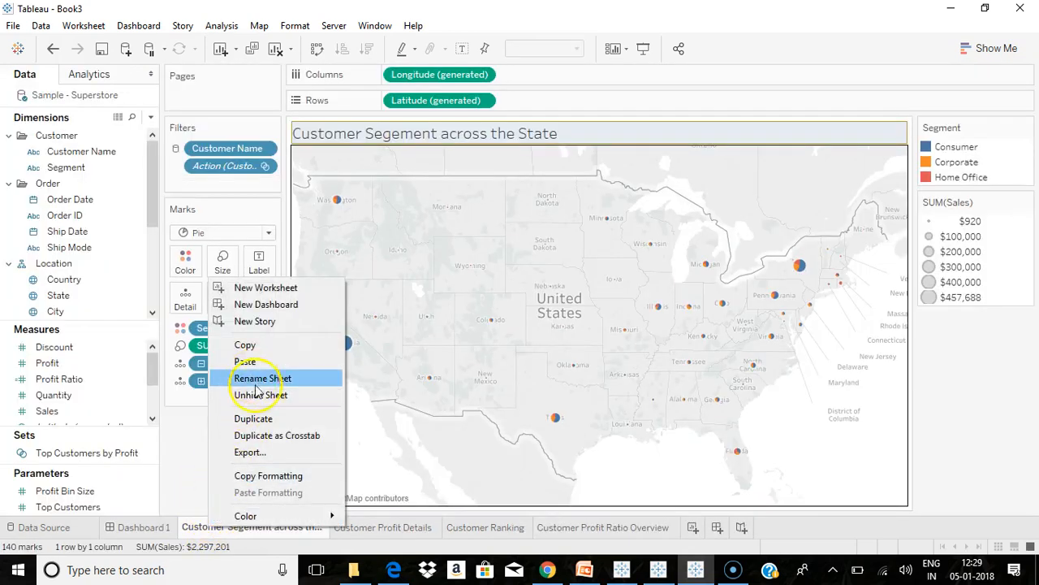
{"action": "key", "text": "Escape"}
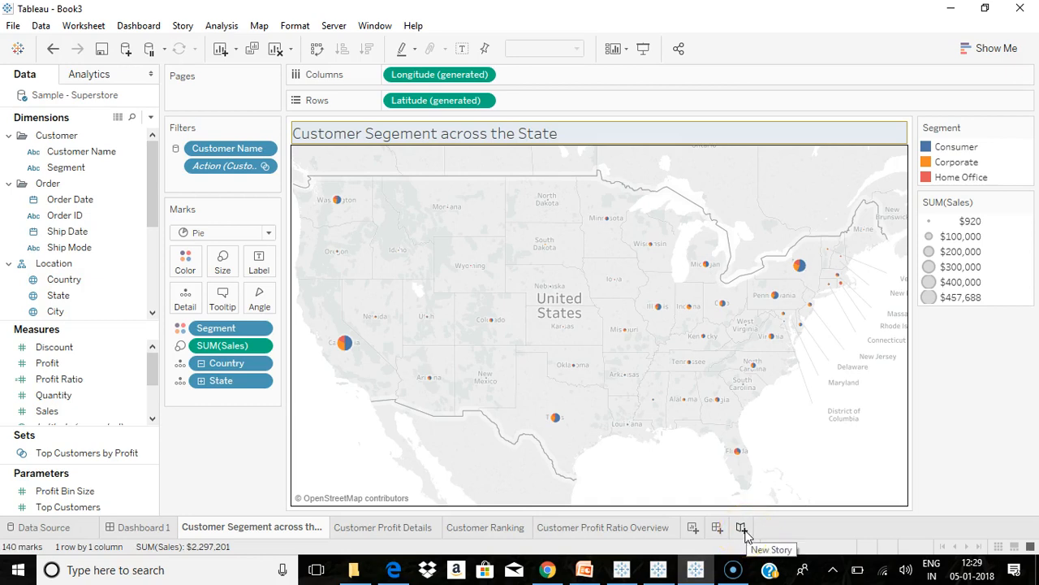
- Create a new story and place the Customer Segement across the State sheet in its first story point
{"action": "left_click", "coordinate": [183, 25]}
{"action": "left_click", "coordinate": [213, 45]}
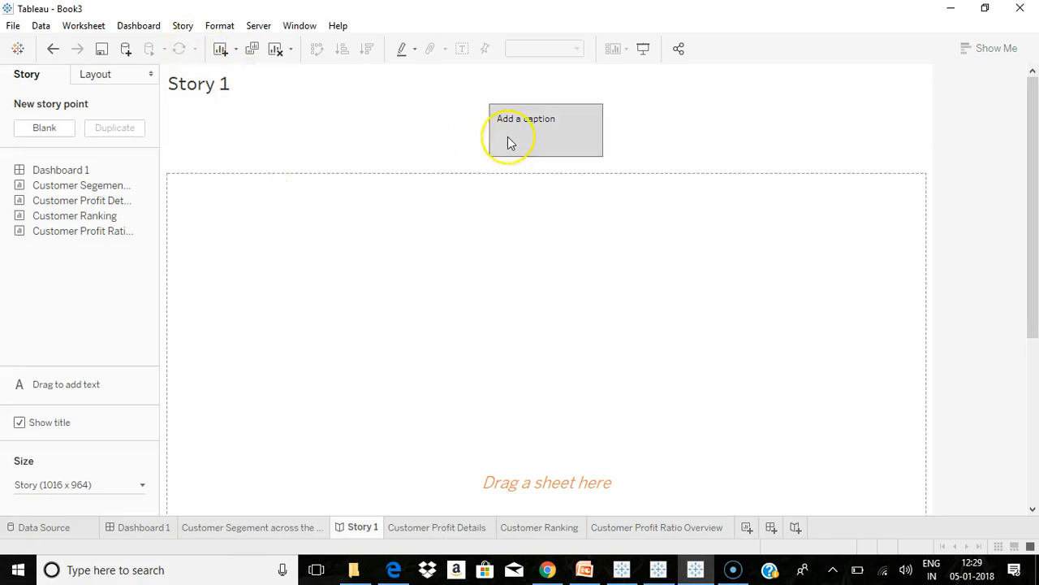
{"action": "double_click", "coordinate": [104, 187]}
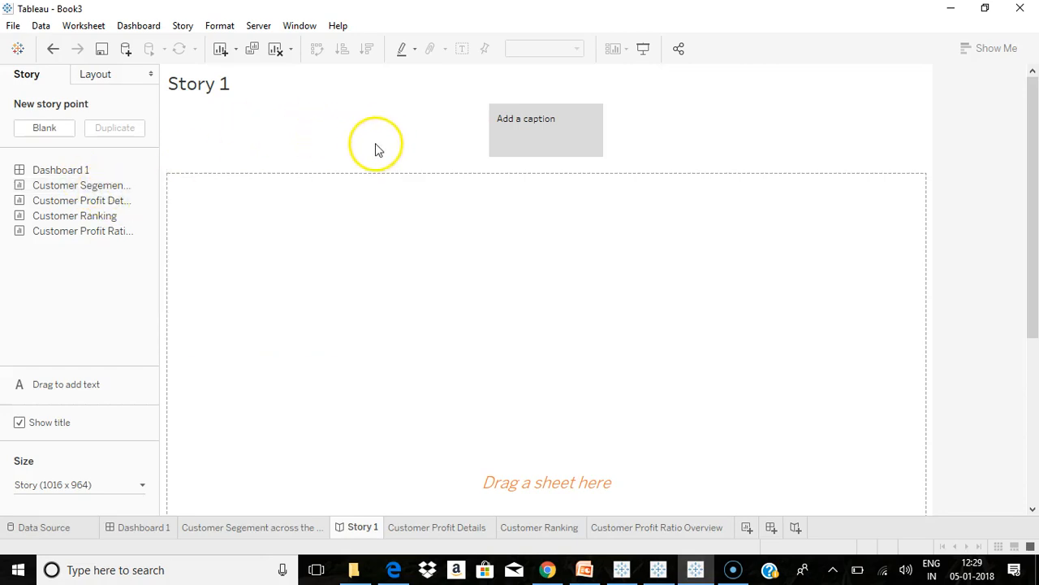
{"action": "mouse_move", "coordinate": [106, 177]}
{"action": "left_click_drag", "start_coordinate": [83, 186], "coordinate": [327, 279]}
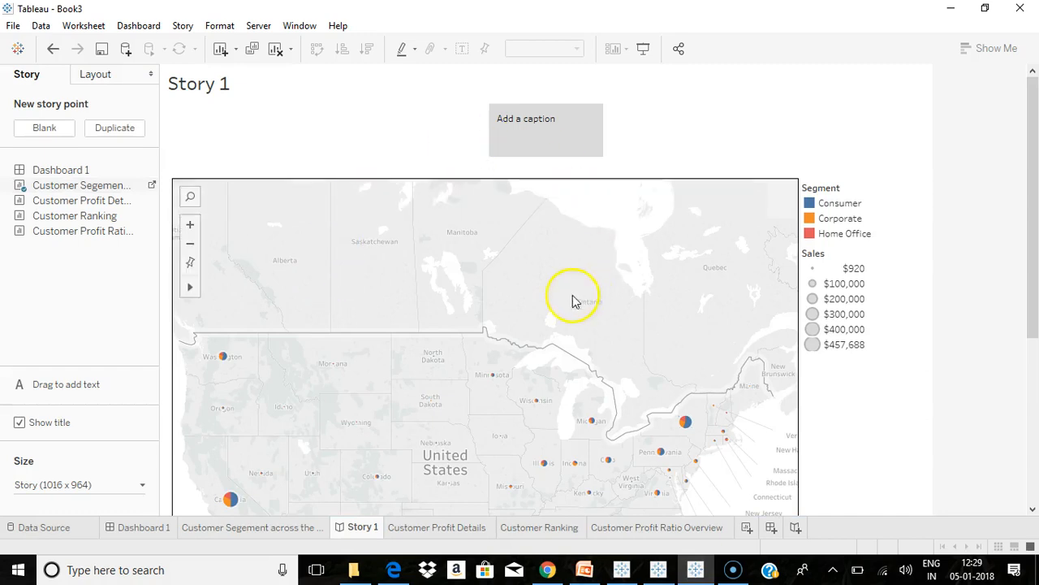
- Caption the first story point "Segment wise calssification of customers across the state"
{"action": "left_click", "coordinate": [542, 133]}
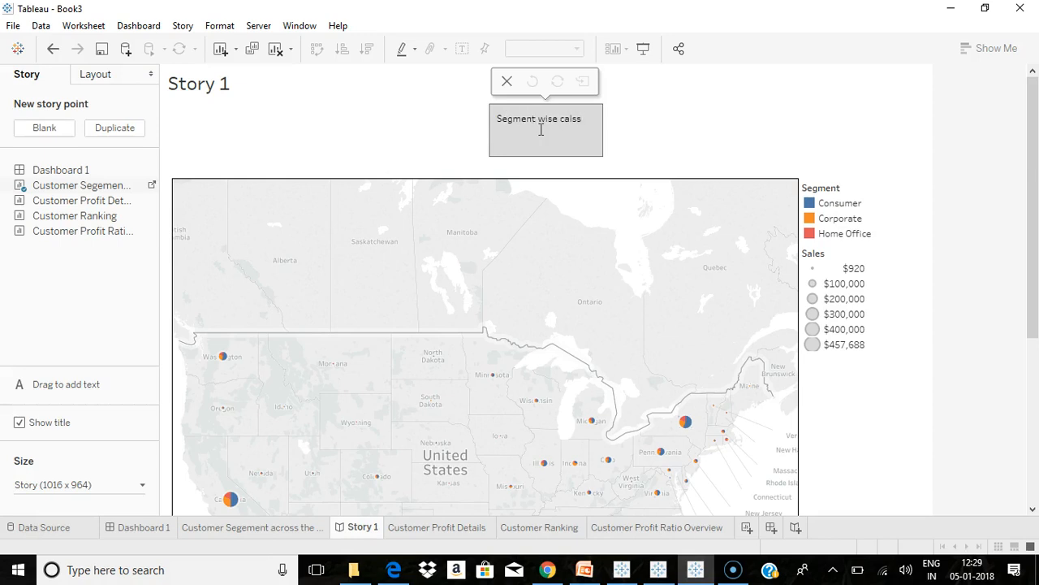
{"action": "type", "text": "ation of customers ac"}
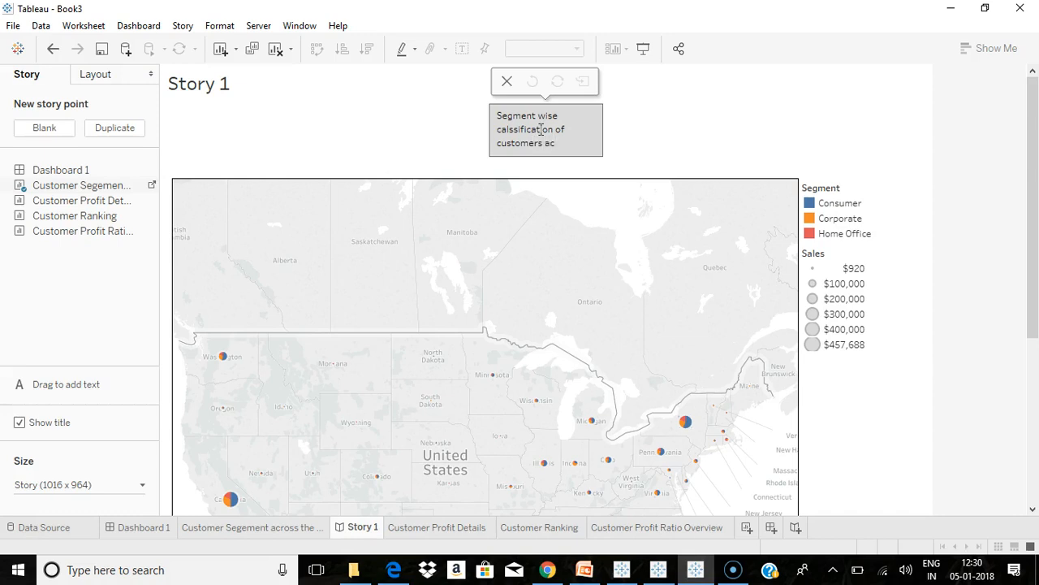
{"action": "type", "text": "ross the state"}
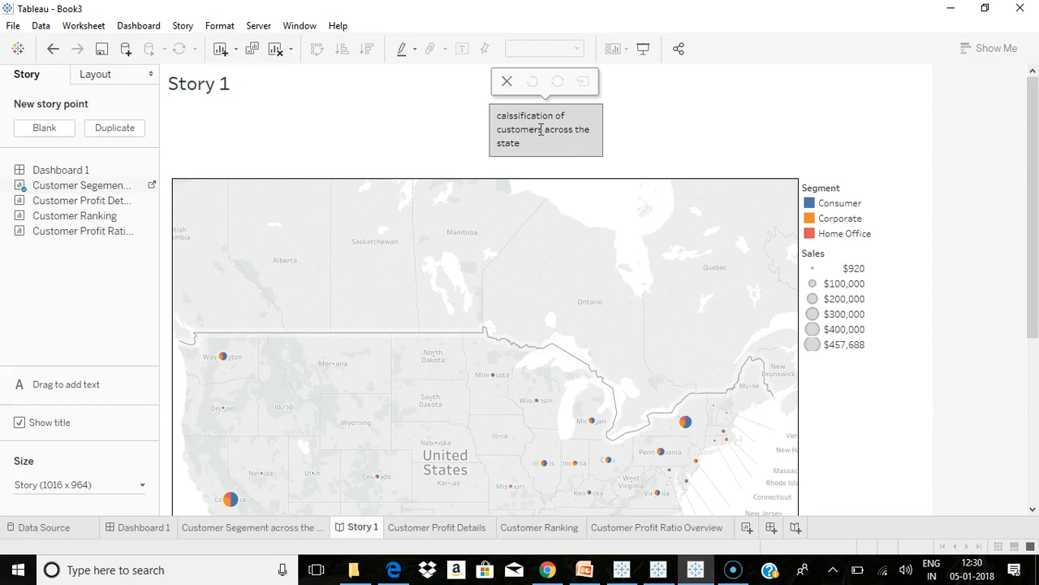
{"action": "left_click", "coordinate": [418, 135]}
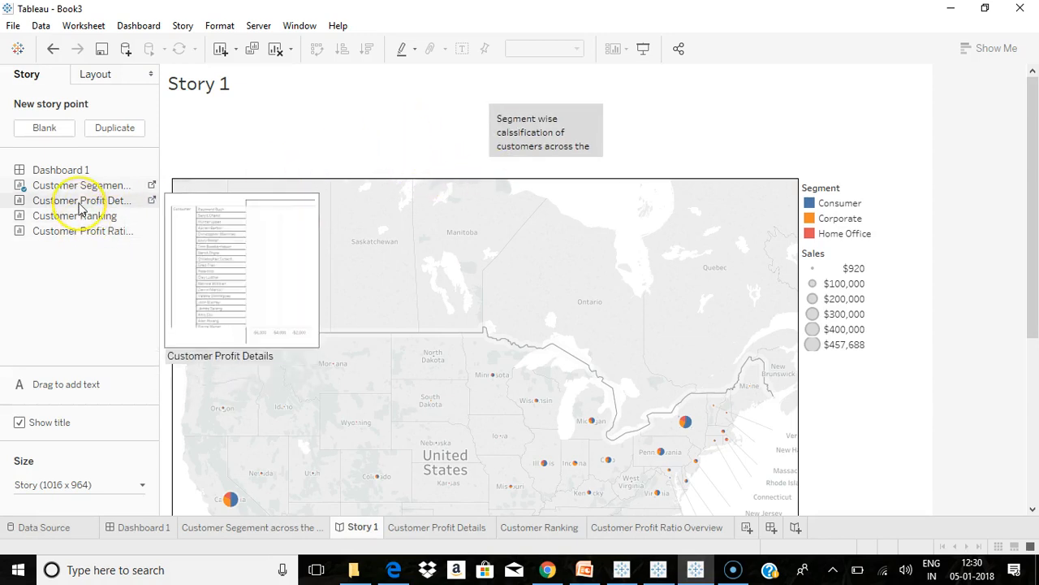
- Add Customer Profit Details as the second story point, captioned "Profit Acheived by Each customer"
{"action": "double_click", "coordinate": [80, 203]}
{"action": "double_click", "coordinate": [591, 136]}
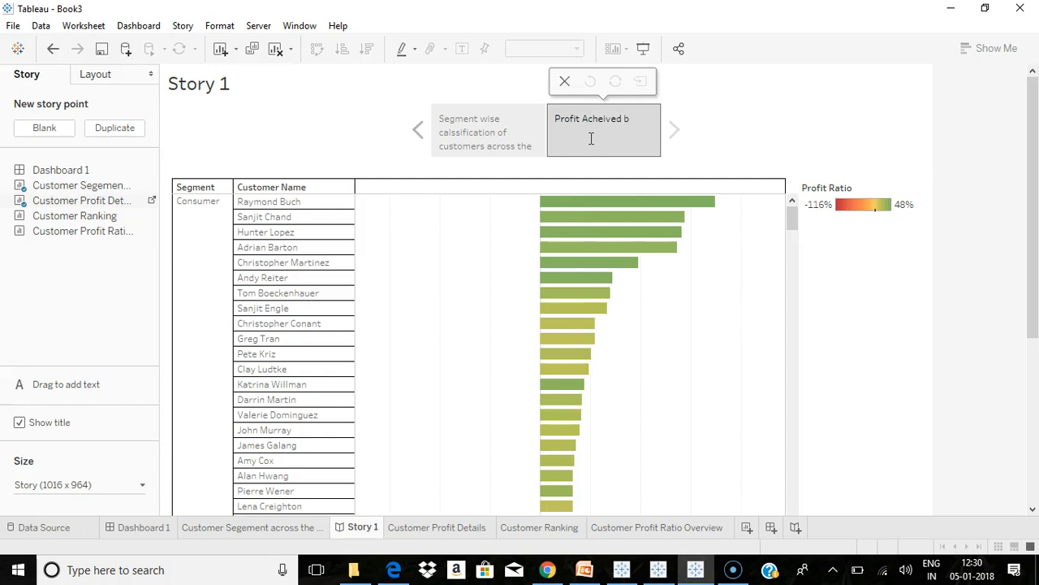
{"action": "type", "text": "Profit Acheived by Each customer"}
{"action": "left_click", "coordinate": [540, 155]}
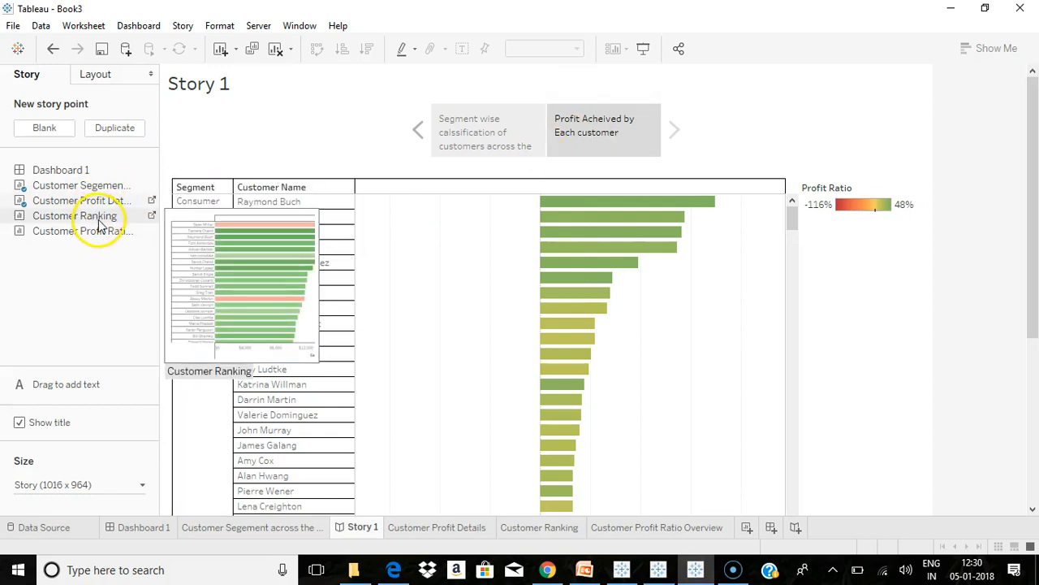
- Add Customer Ranking as the third story point, captioned "Customer Ranking Overview"
{"action": "double_click", "coordinate": [126, 218]}
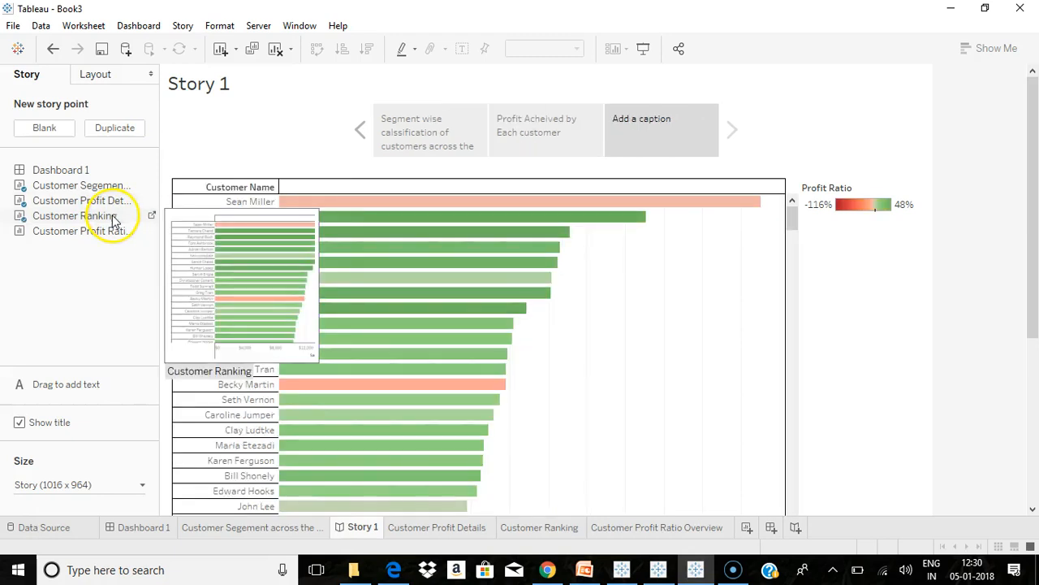
{"action": "double_click", "coordinate": [675, 140]}
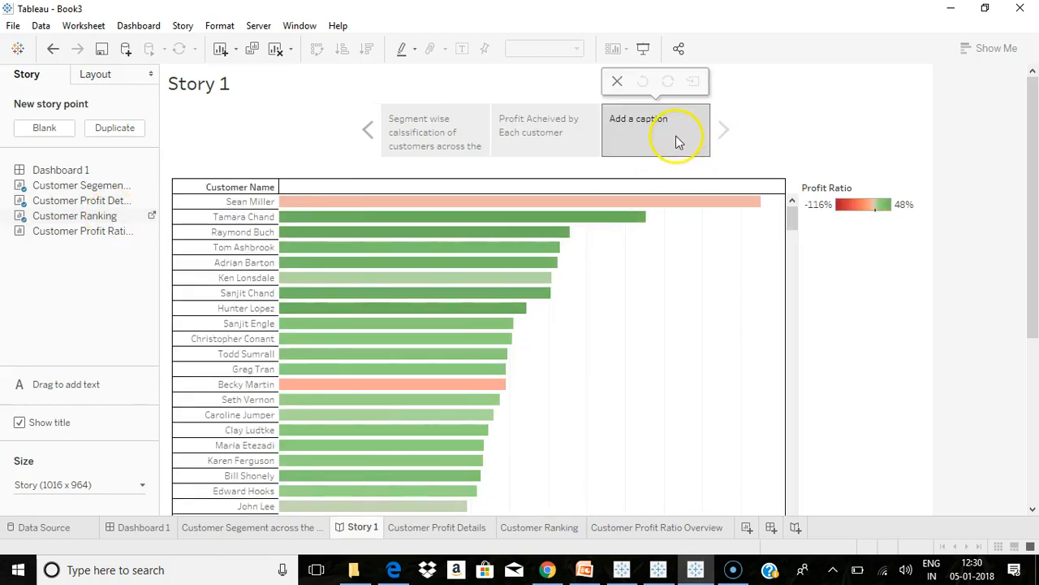
{"action": "type", "text": "Customer Ranking Overview"}
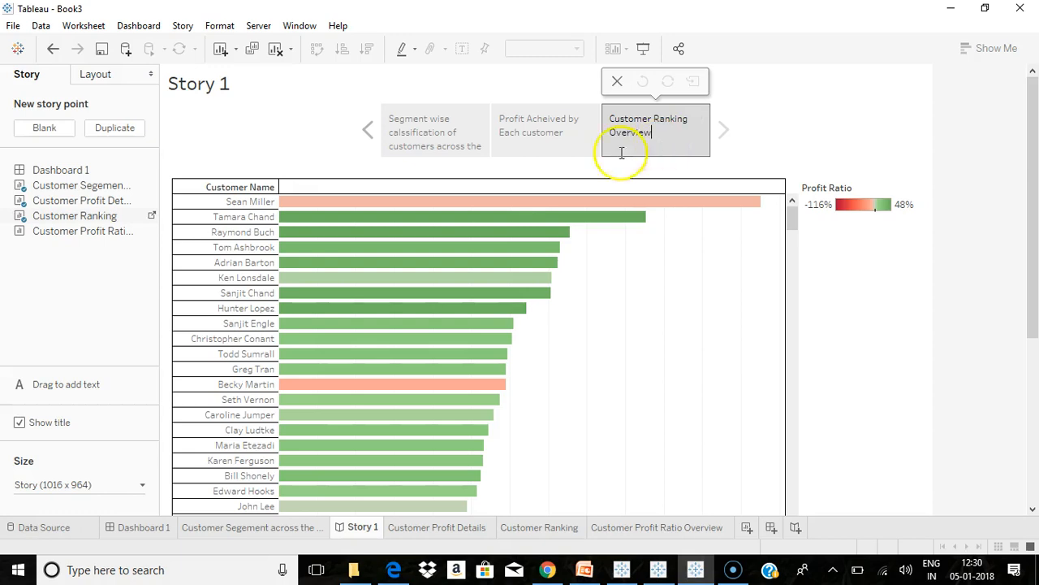
- Add Customer Profit Ratio Overview as the fourth story point, captioned "Profit Ratio acheived by Each customers"
{"action": "left_click", "coordinate": [65, 233]}
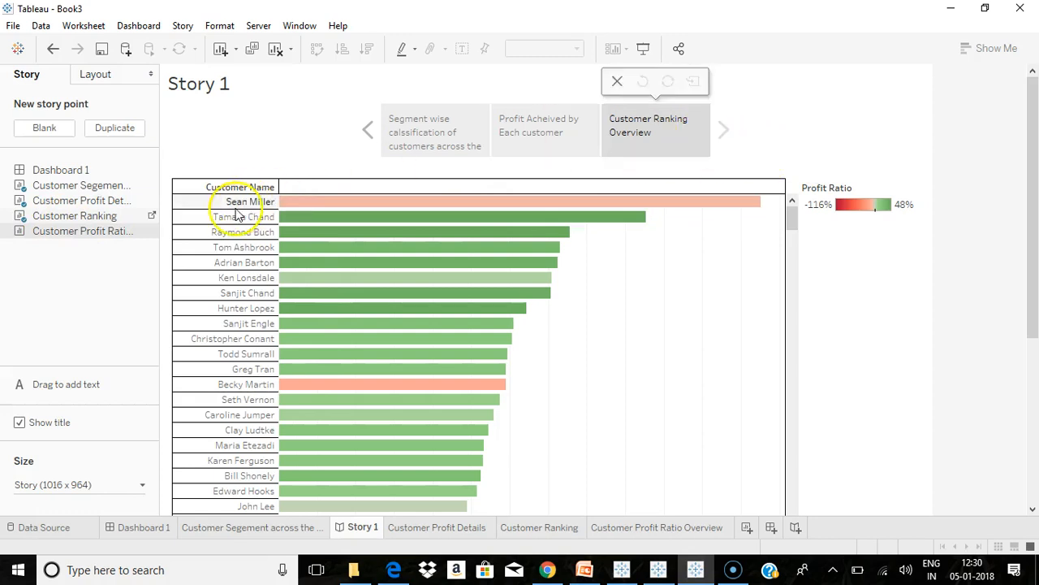
{"action": "double_click", "coordinate": [65, 233]}
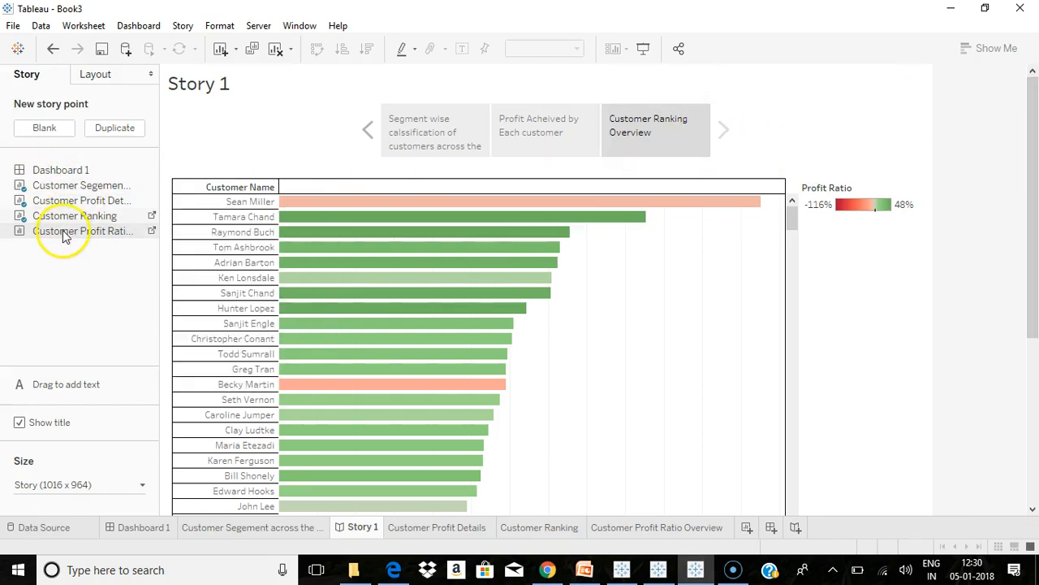
{"action": "double_click", "coordinate": [693, 131]}
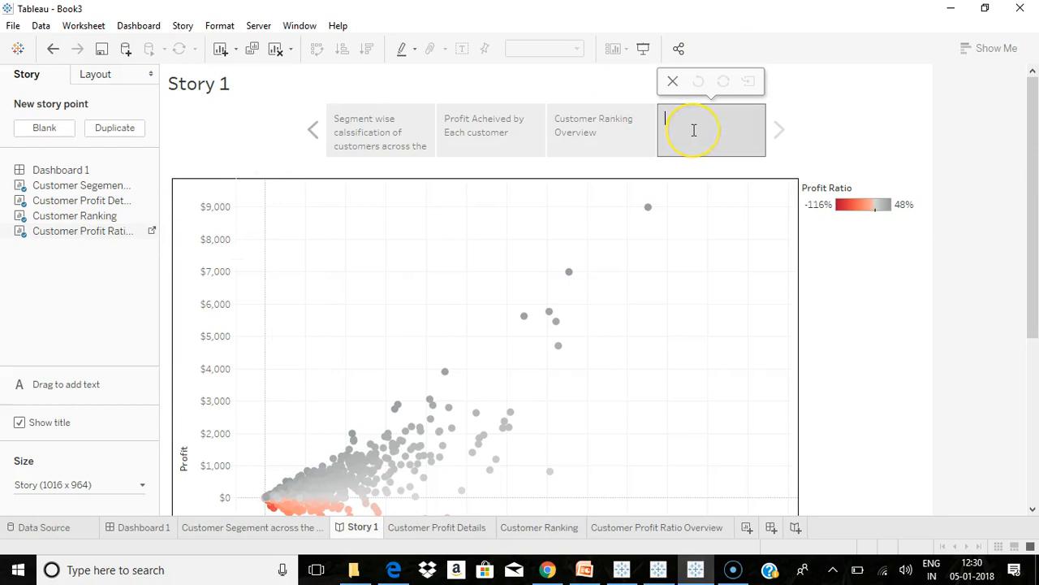
{"action": "type", "text": "P"}
{"action": "type", "text": "rofit Ratio acheived by Each customers"}
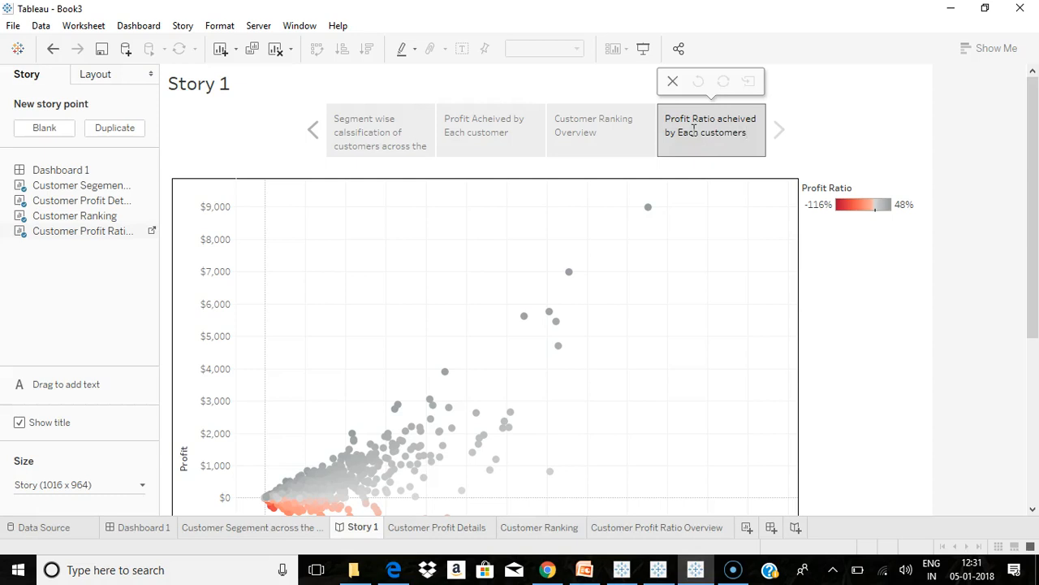
- Add Dashboard 1 as the fifth story point, captioned "Customer Segementation Dashboard"
{"action": "left_click", "coordinate": [87, 173]}
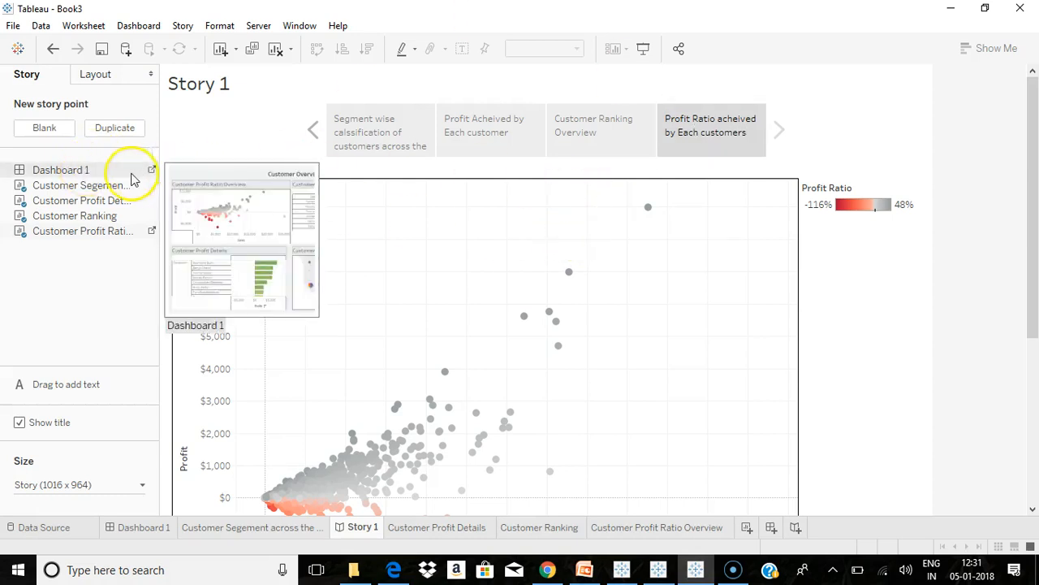
{"action": "double_click", "coordinate": [59, 173]}
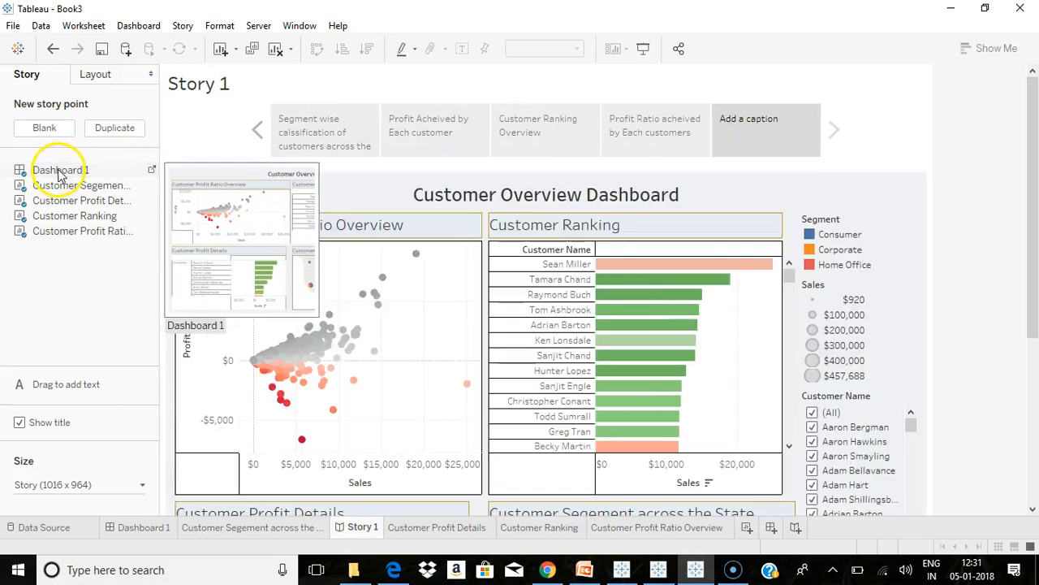
{"action": "left_click", "coordinate": [787, 138]}
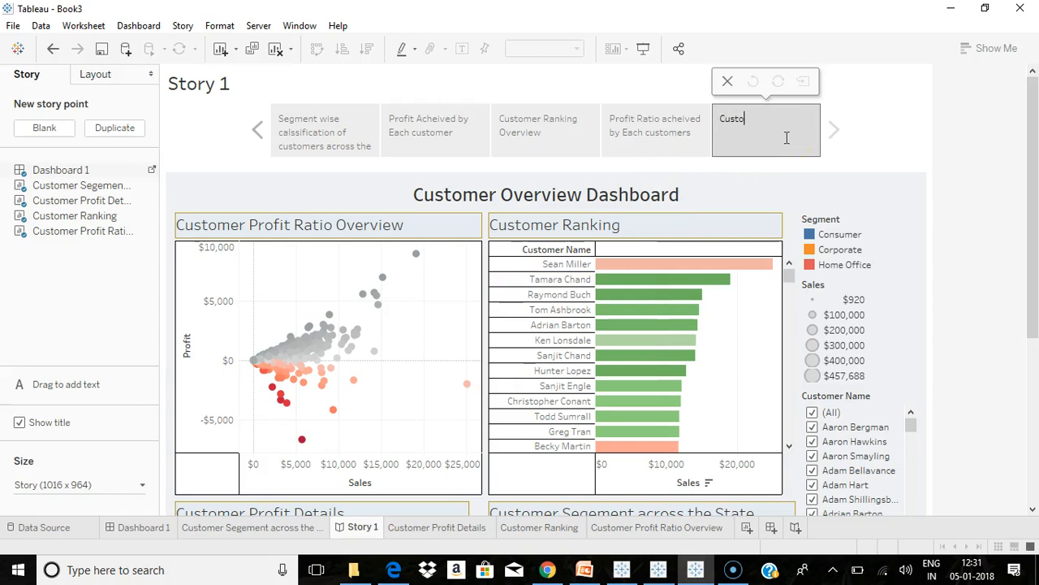
{"action": "type", "text": "Customer Segementat"}
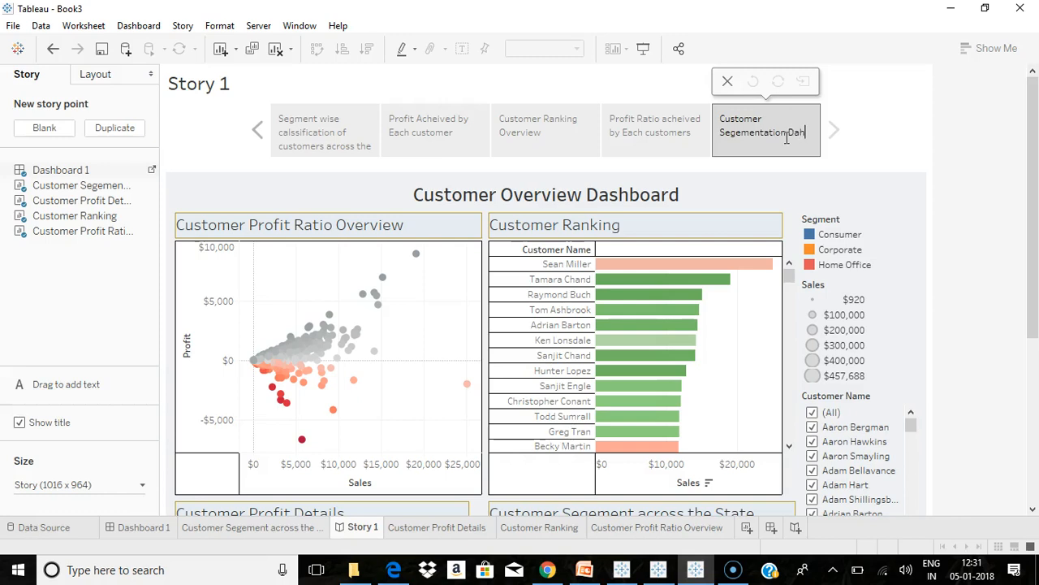
{"action": "type", "text": "ion Dashboard"}
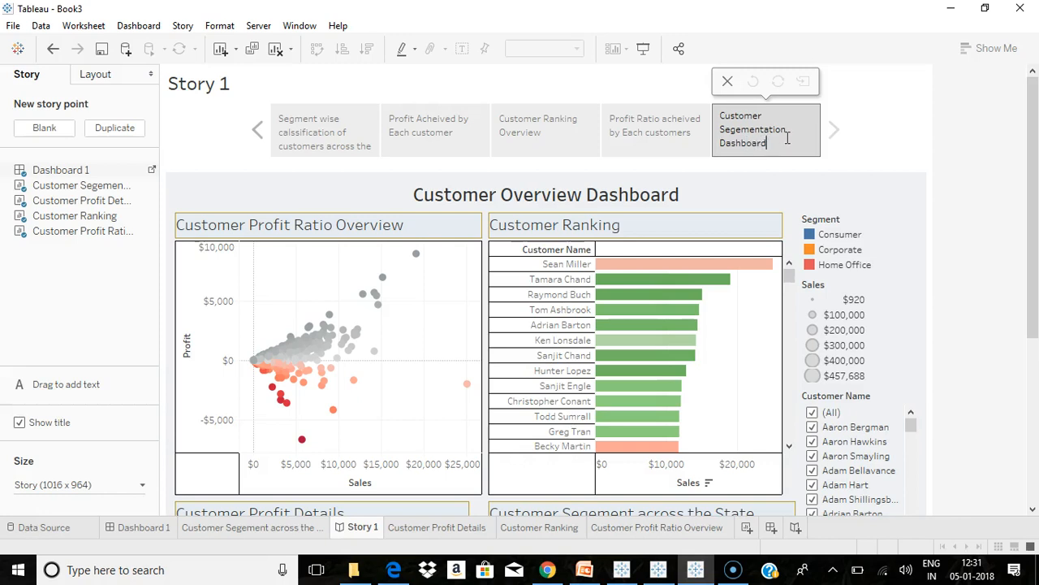
- Go through the first four story points in order to review the sheet shown in each
{"action": "left_click", "coordinate": [337, 135]}
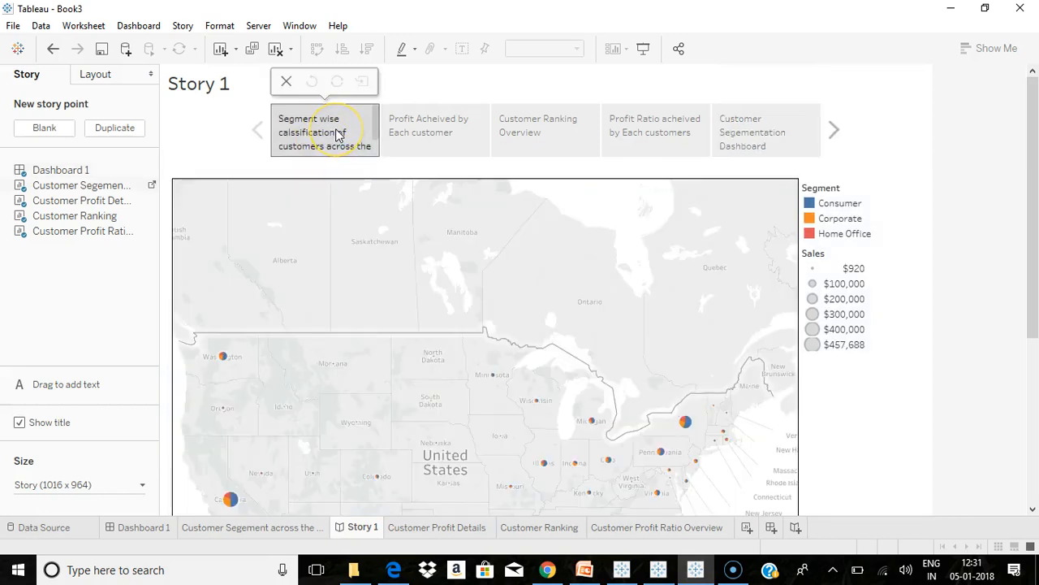
{"action": "left_click", "coordinate": [442, 134]}
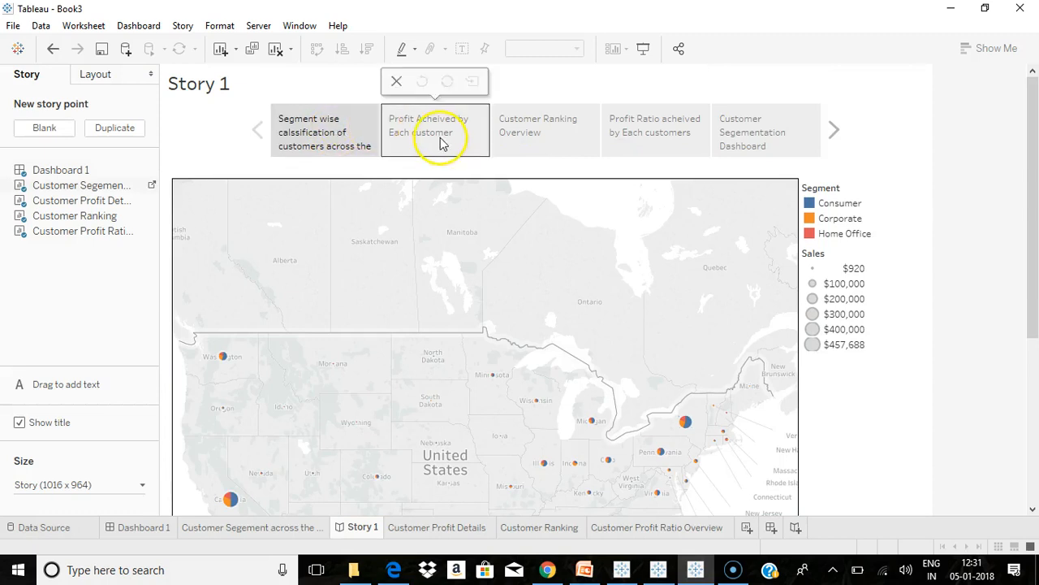
{"action": "left_click", "coordinate": [520, 133]}
{"action": "left_click", "coordinate": [637, 130]}
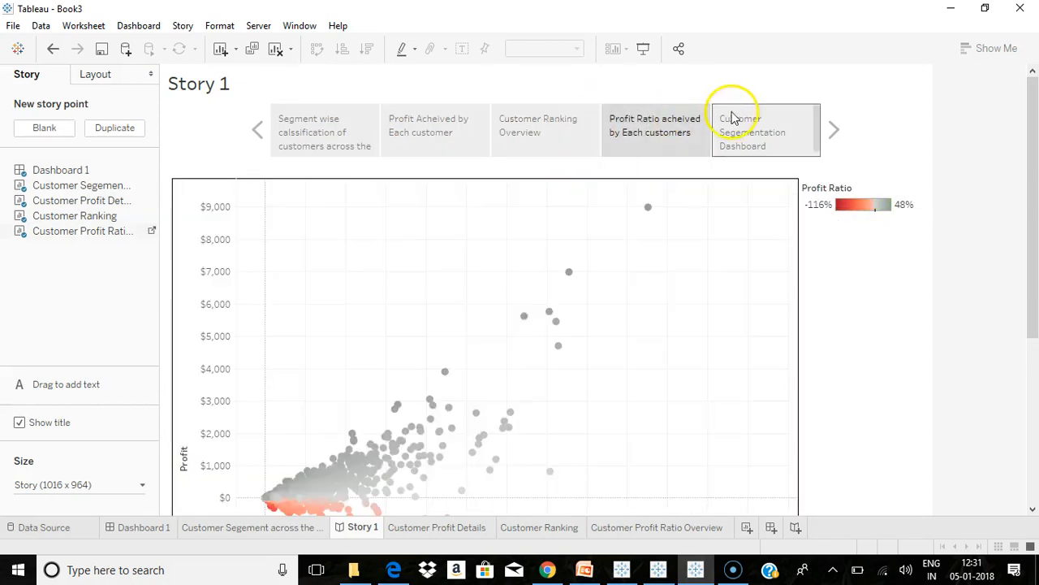
- Go to the "Profit Acheived by Each customer" story point and hide the story's title
{"action": "left_click", "coordinate": [728, 125]}
{"action": "left_click", "coordinate": [408, 132]}
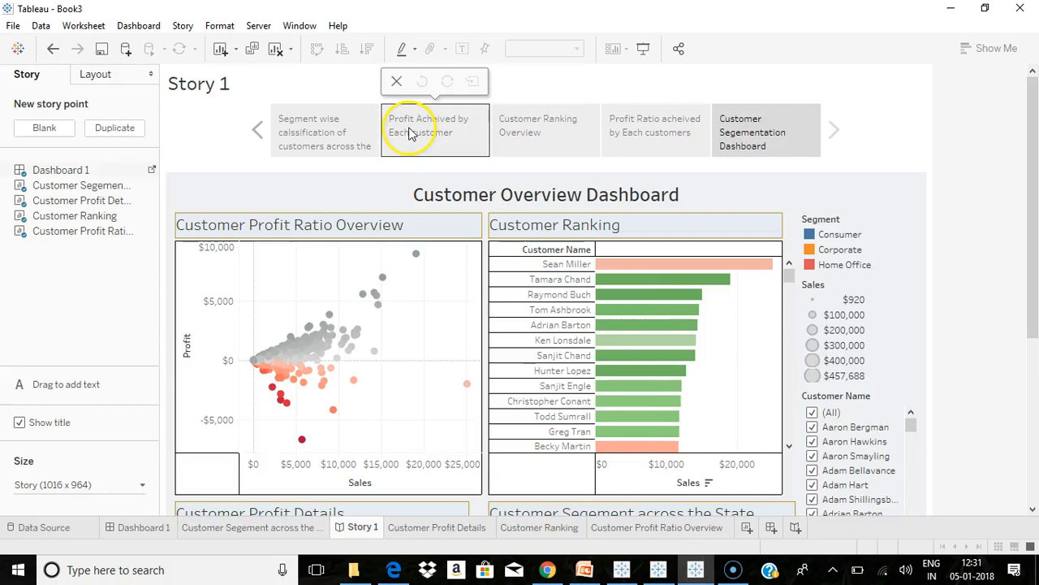
{"action": "left_click", "coordinate": [183, 25]}
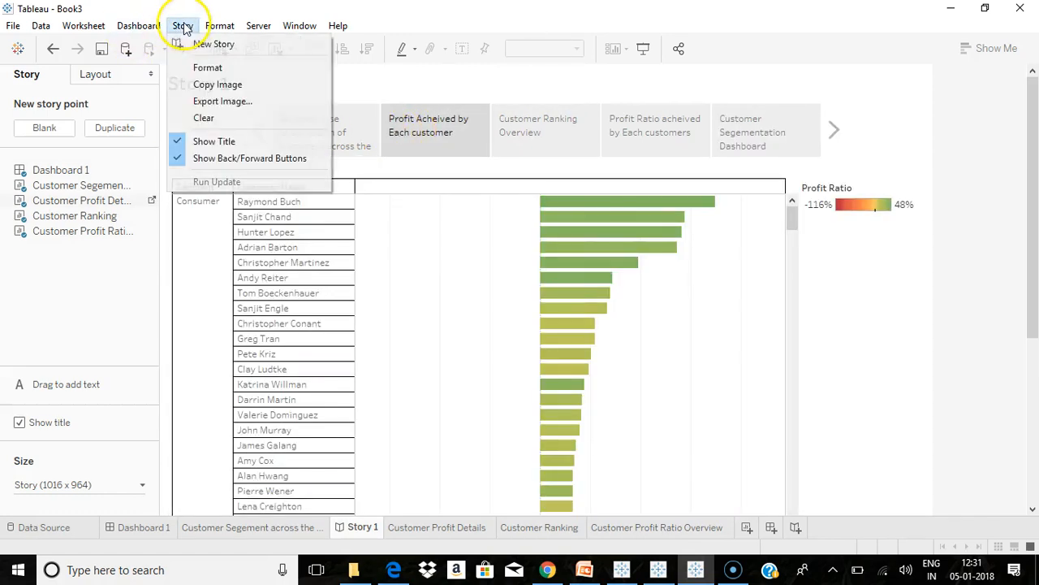
{"action": "left_click", "coordinate": [213, 141]}
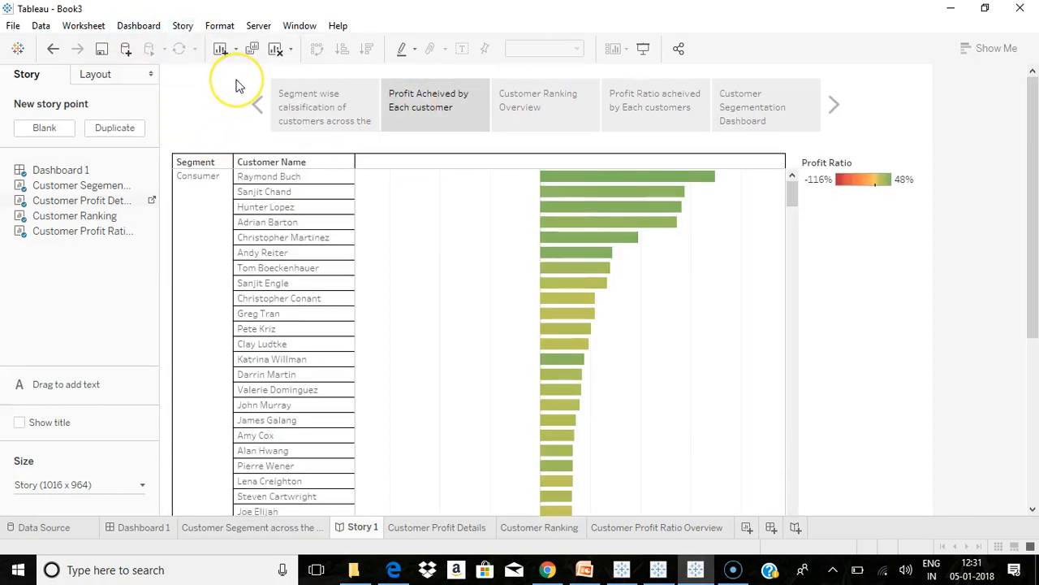
- Format the story with a light blue-grey default shading and a teal navigator shading
{"action": "left_click", "coordinate": [182, 25]}
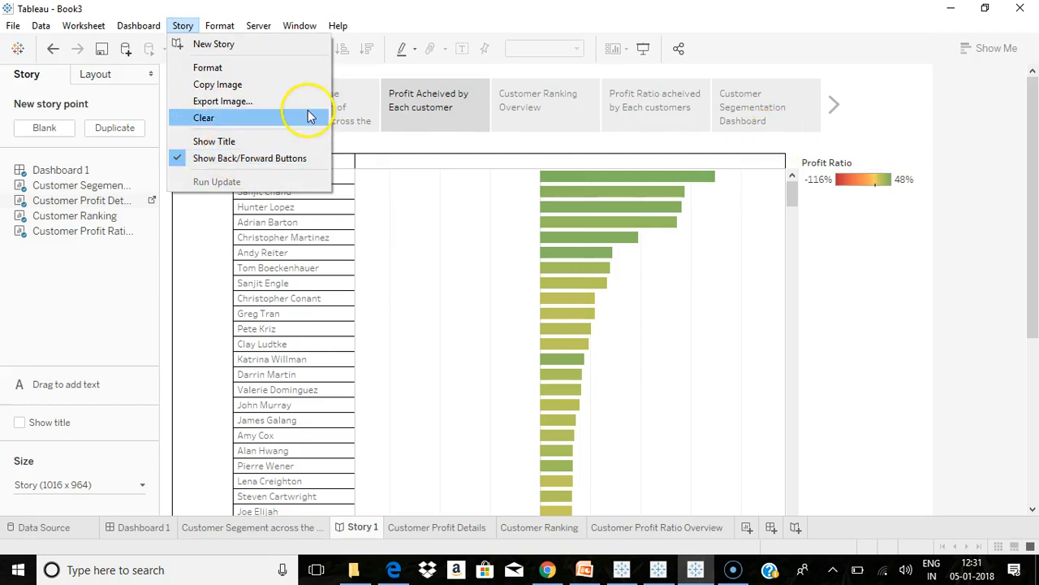
{"action": "left_click", "coordinate": [240, 67]}
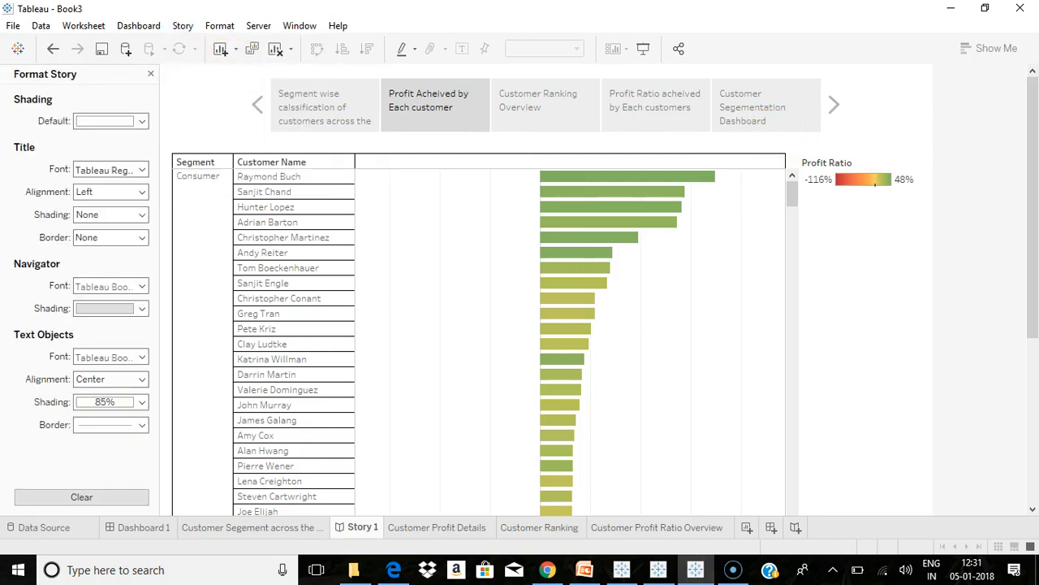
{"action": "left_click", "coordinate": [105, 123]}
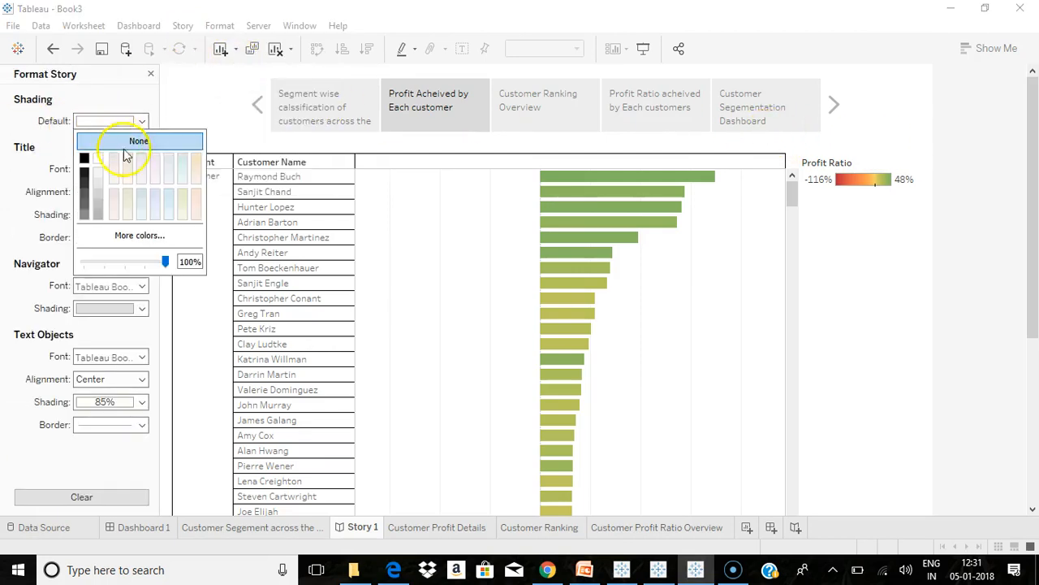
{"action": "left_click", "coordinate": [168, 158]}
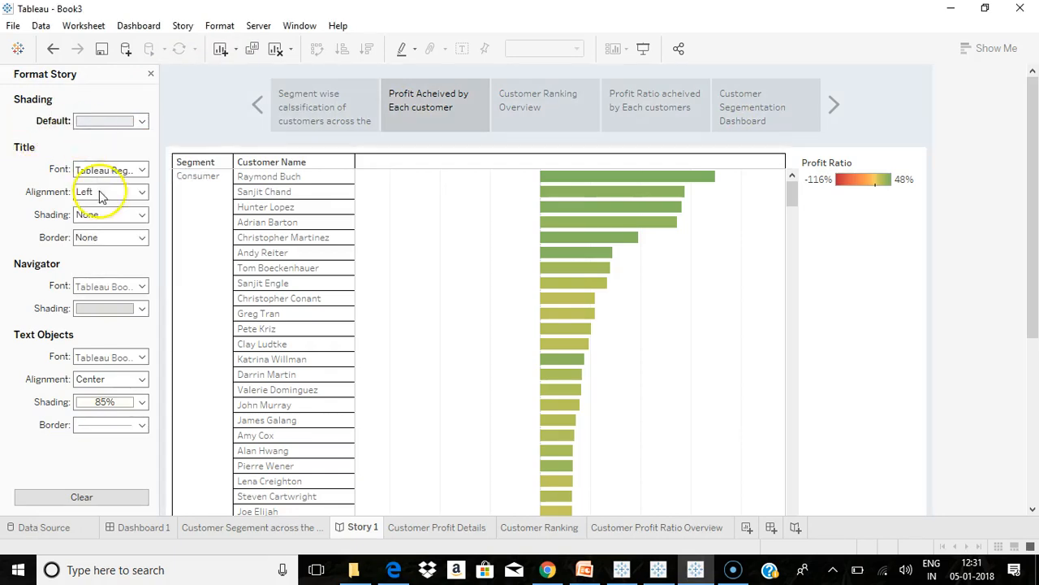
{"action": "left_click", "coordinate": [92, 315]}
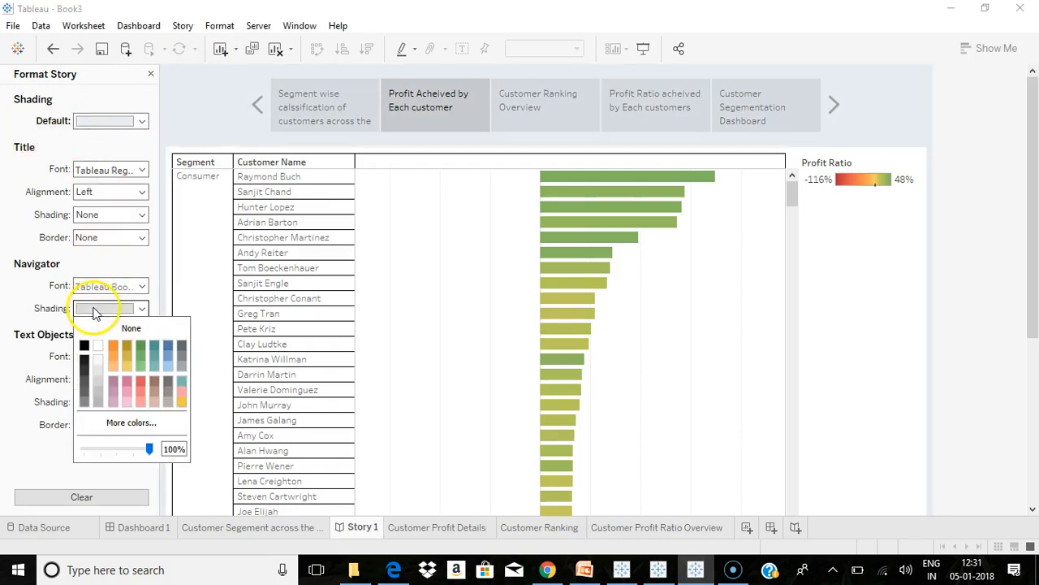
{"action": "left_click", "coordinate": [153, 348]}
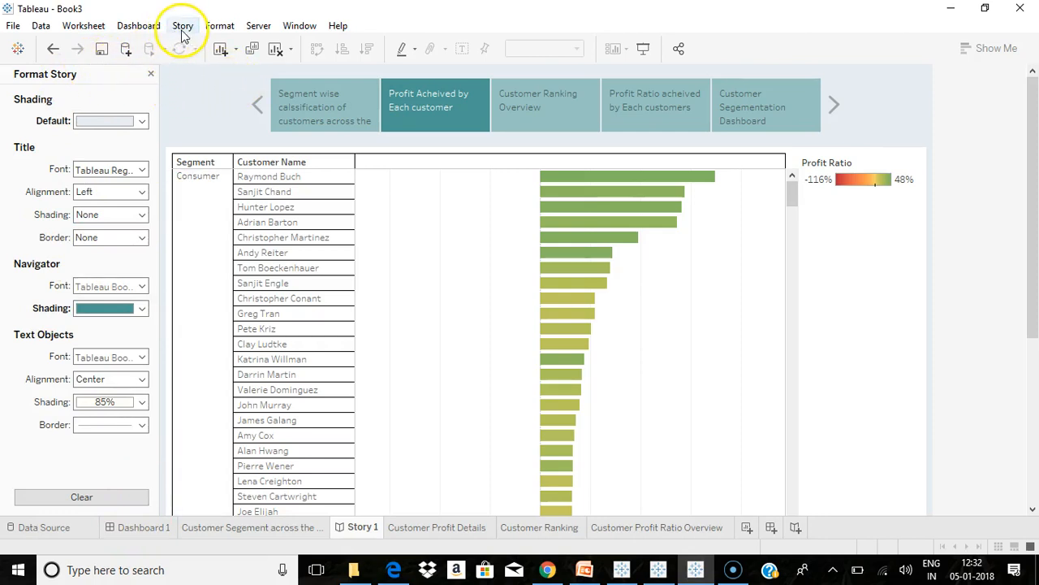
{"action": "left_click", "coordinate": [151, 74]}
- Try the Numbers and Dots navigator styles, advance to the last story point with Dots, and restore Caption boxes
{"action": "left_click", "coordinate": [97, 76]}
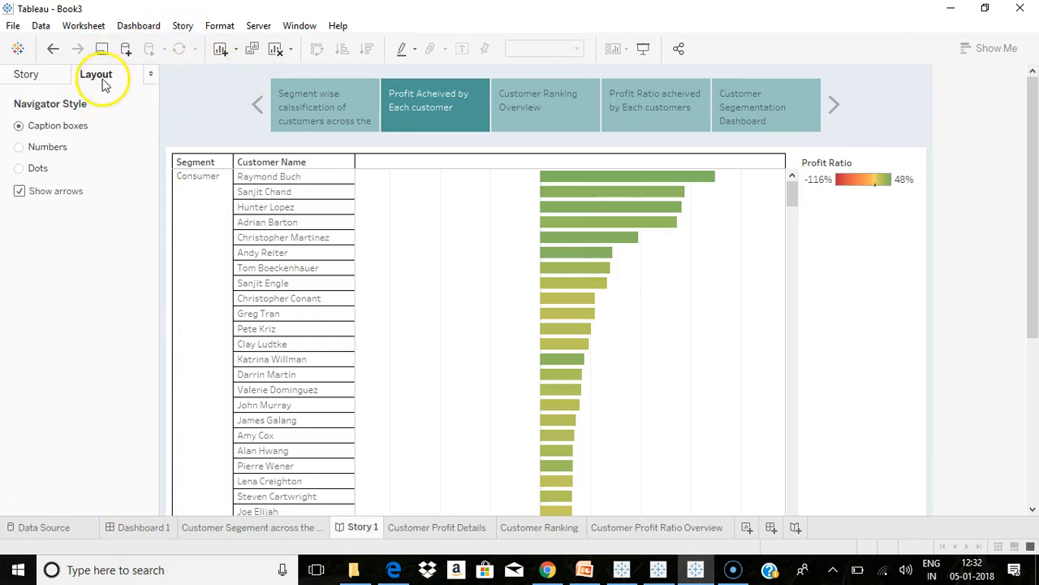
{"action": "left_click", "coordinate": [42, 150]}
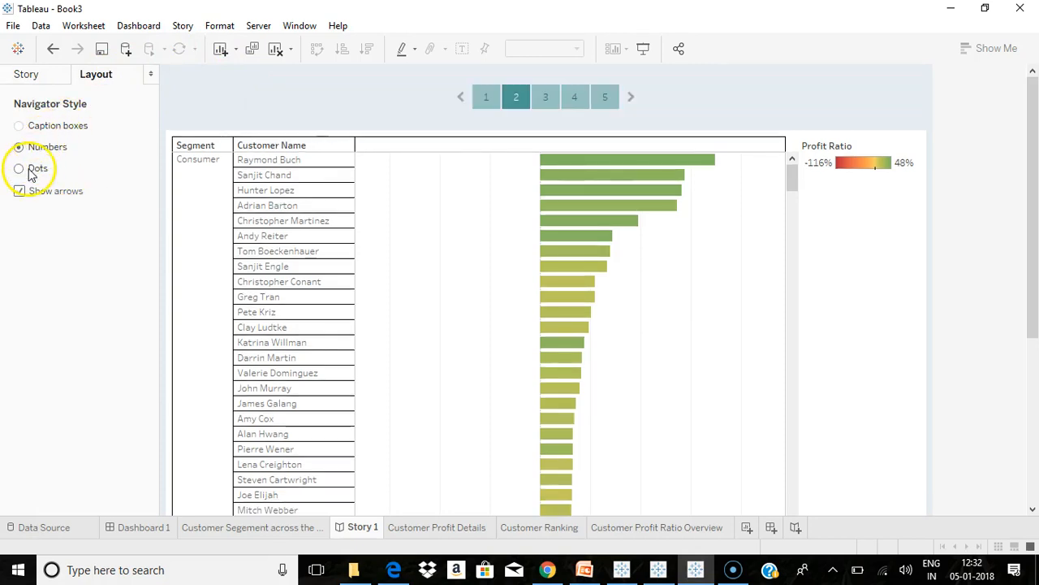
{"action": "left_click", "coordinate": [33, 170]}
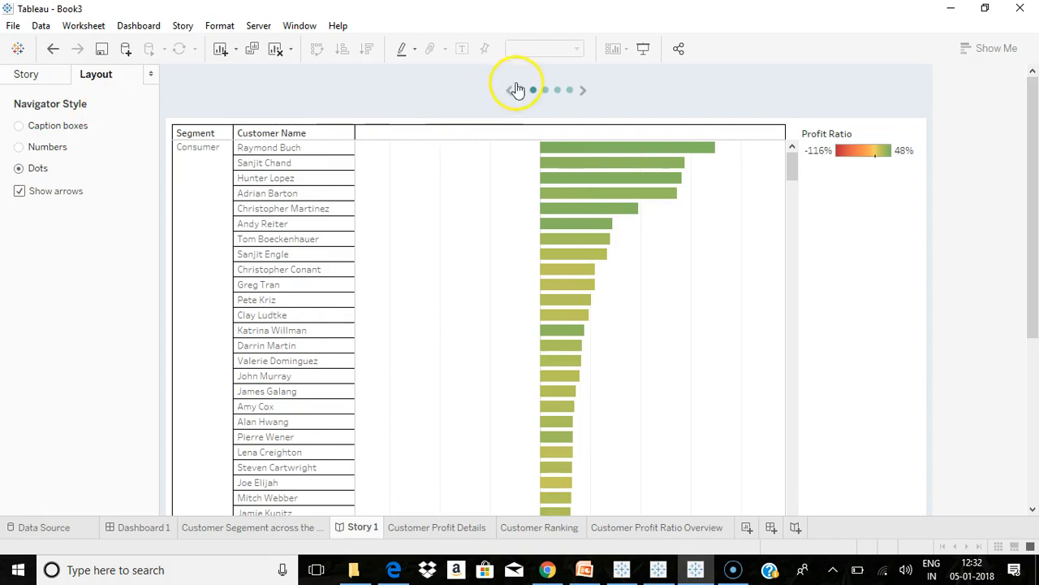
{"action": "left_click", "coordinate": [583, 91]}
{"action": "left_click", "coordinate": [583, 91]}
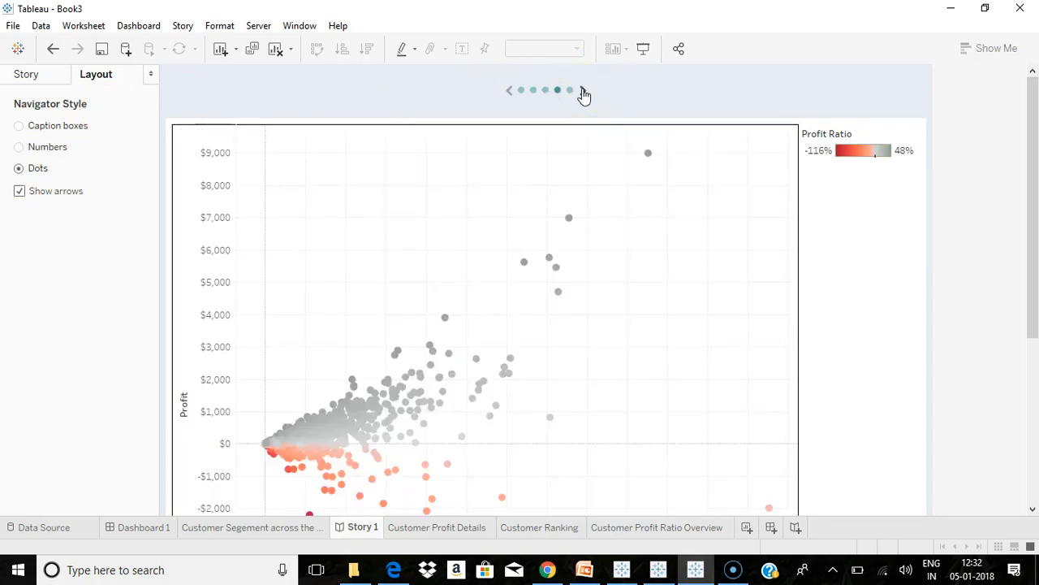
{"action": "left_click", "coordinate": [583, 90]}
{"action": "left_click", "coordinate": [20, 127]}
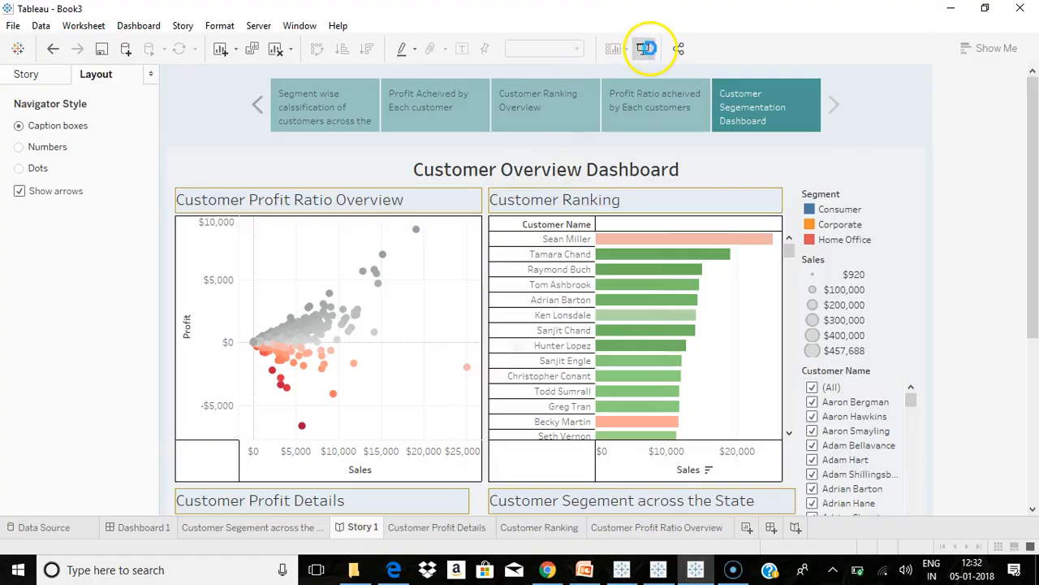
- Present the story full screen, go through all five story points in order, and leave presentation mode
{"action": "left_click", "coordinate": [643, 49]}
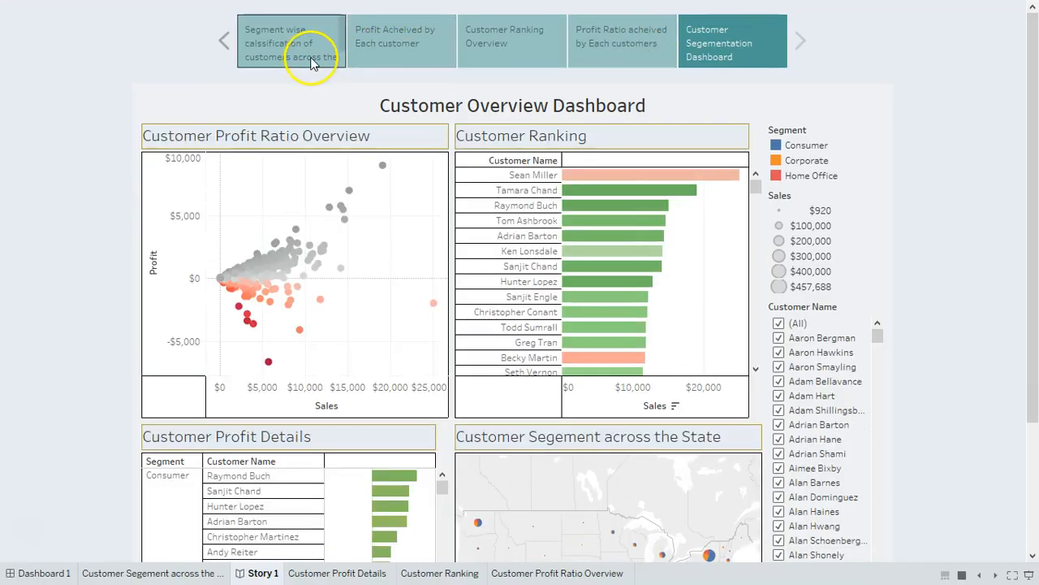
{"action": "left_click", "coordinate": [332, 57]}
{"action": "left_click", "coordinate": [422, 46]}
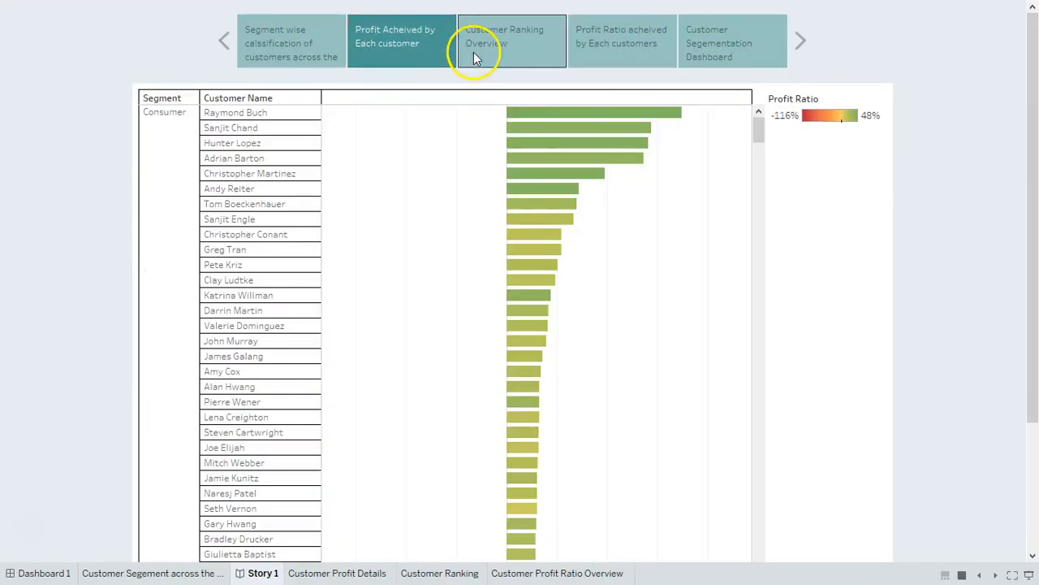
{"action": "left_click", "coordinate": [536, 45]}
{"action": "left_click", "coordinate": [592, 47]}
{"action": "left_click", "coordinate": [715, 35]}
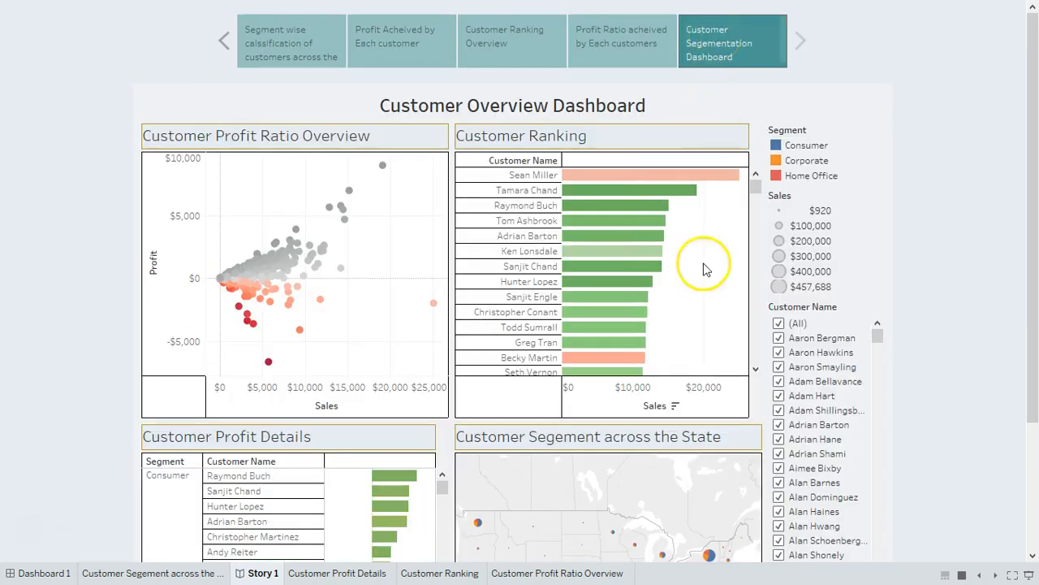
{"action": "key", "text": "Escape"}
- Switch to the Dashboards & Stories presentation in PowerPoint and review the Limitations of a Story, Summary and closing slides
{"action": "left_click", "coordinate": [596, 576]}
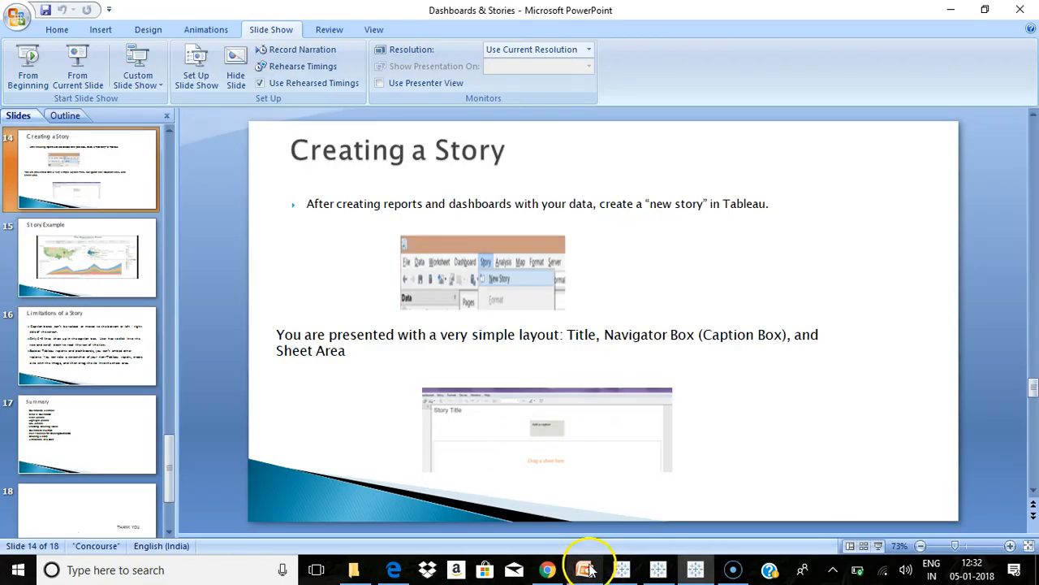
{"action": "left_click", "coordinate": [83, 367]}
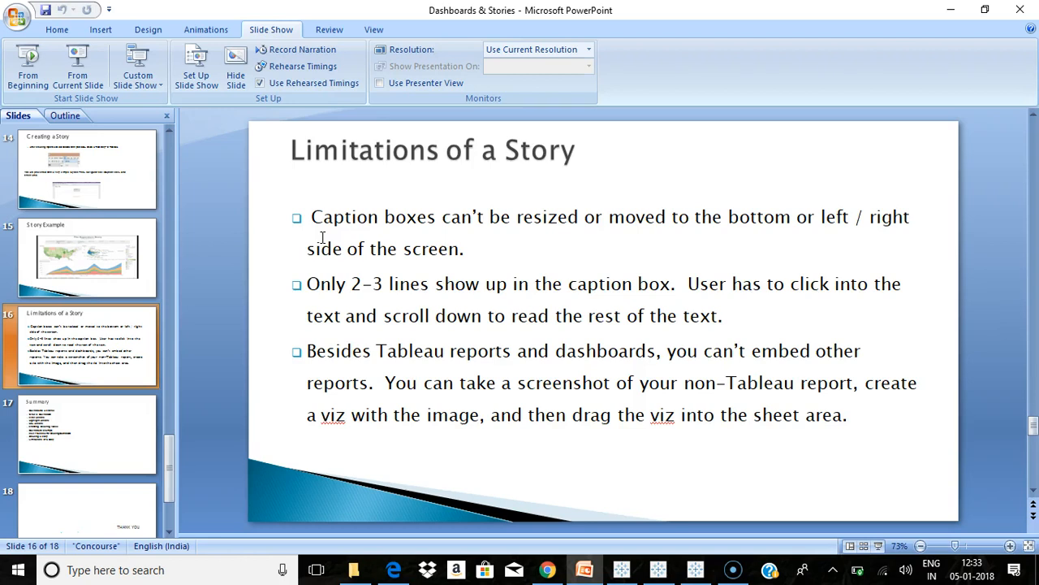
{"action": "left_click", "coordinate": [81, 426]}
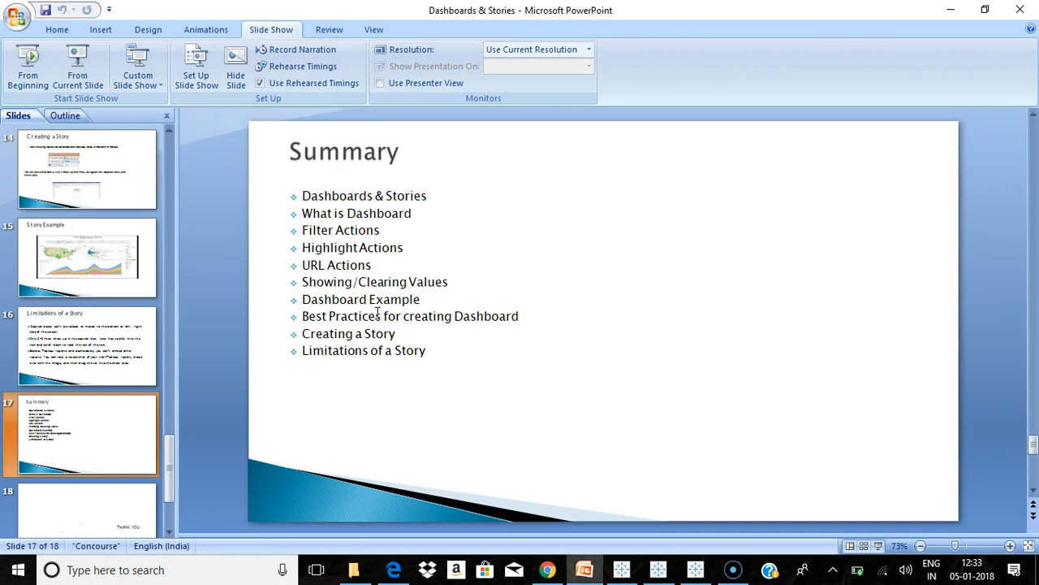
{"action": "left_click", "coordinate": [141, 502]}
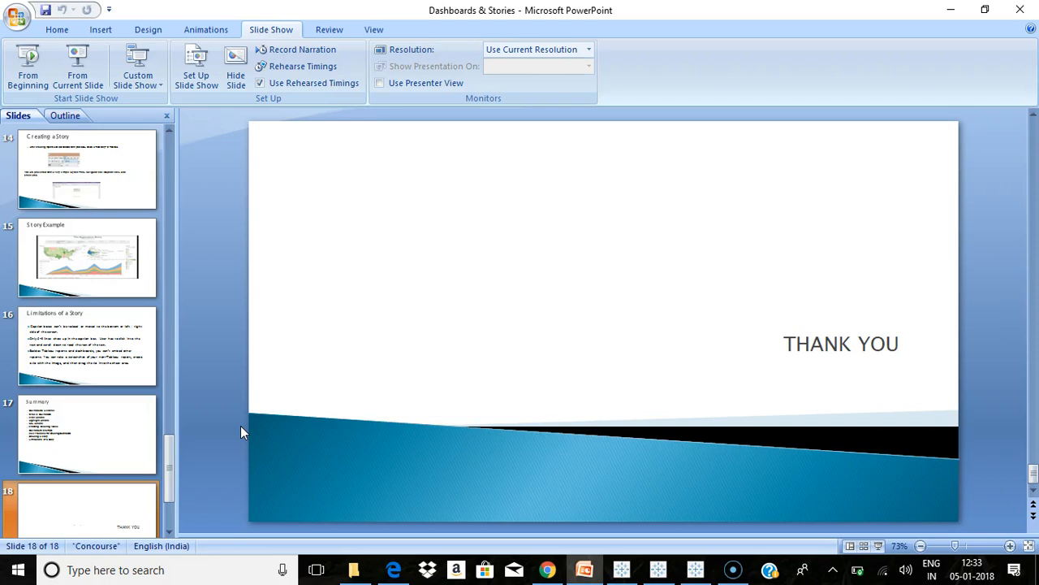
{"action": "left_click", "coordinate": [26, 527]}
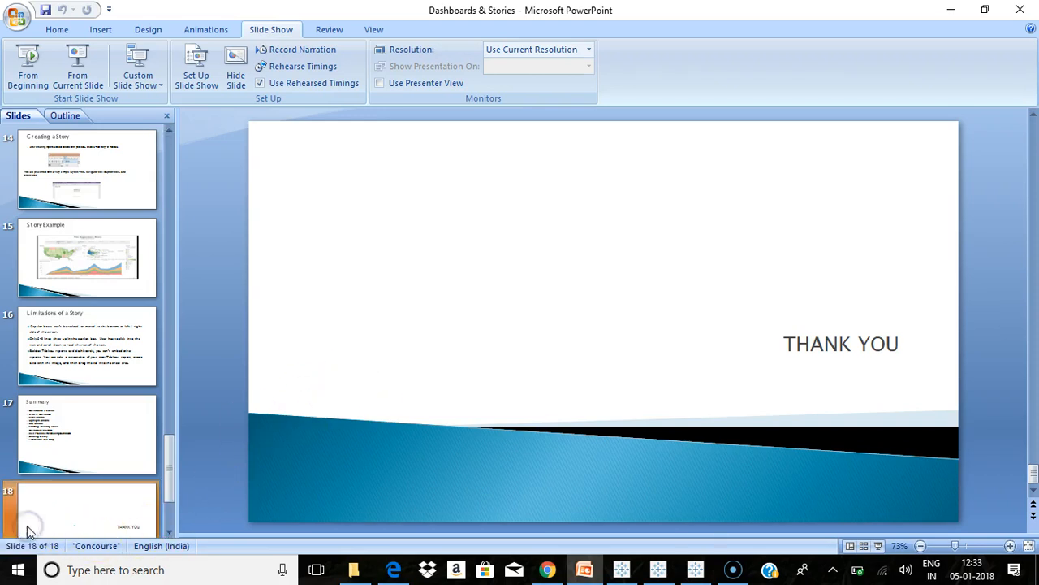